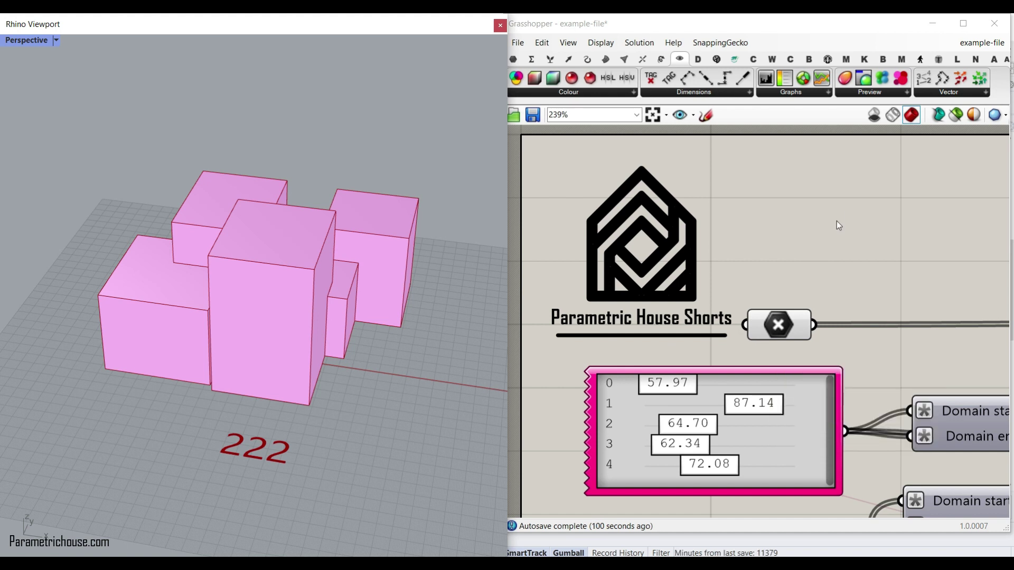
# Examine the box massing and the definition from the gene pools to the number slider
pyautogui.moveTo(228, 335); pyautogui.dragTo(343, 317, button='right')
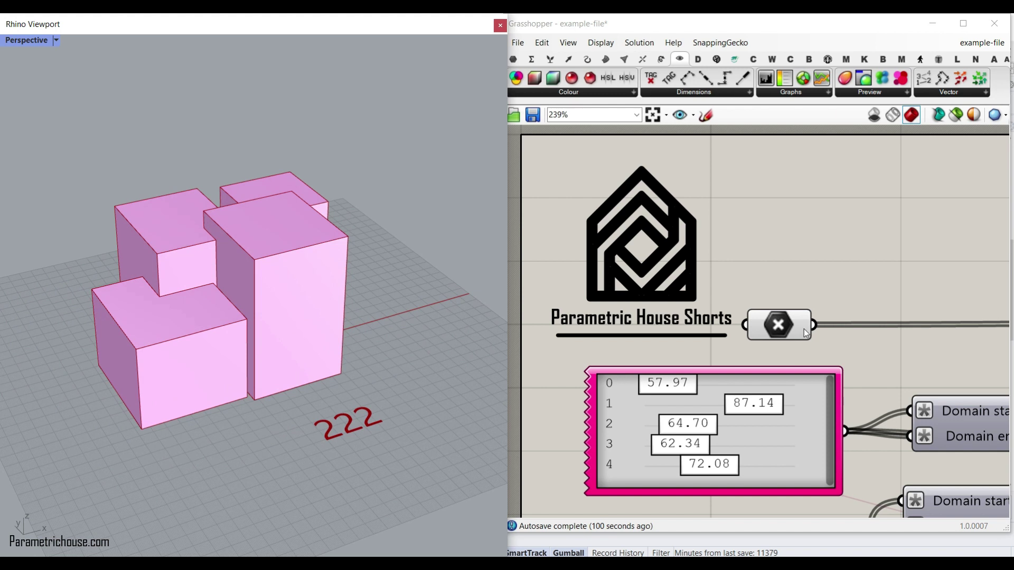
pyautogui.scroll(-8, 745, 323)
pyautogui.scroll(3, 800, 300)
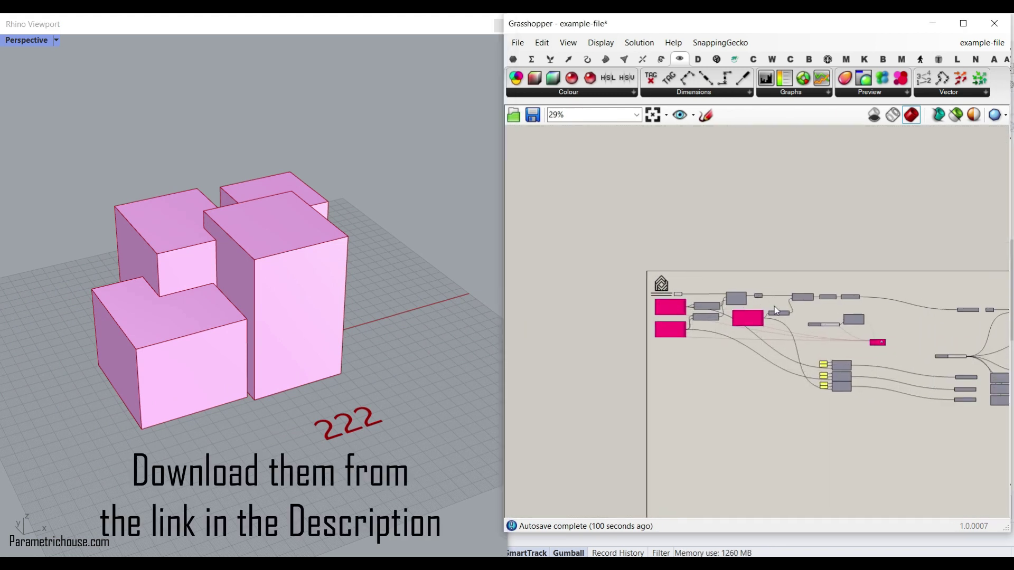
pyautogui.scroll(4, 712, 313)
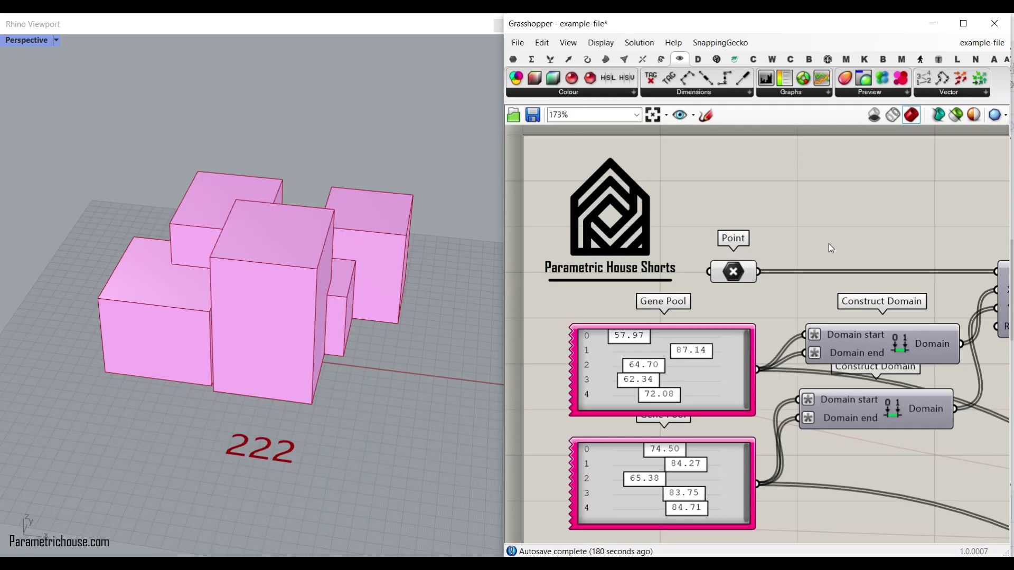
pyautogui.scroll(-6, 812, 273)
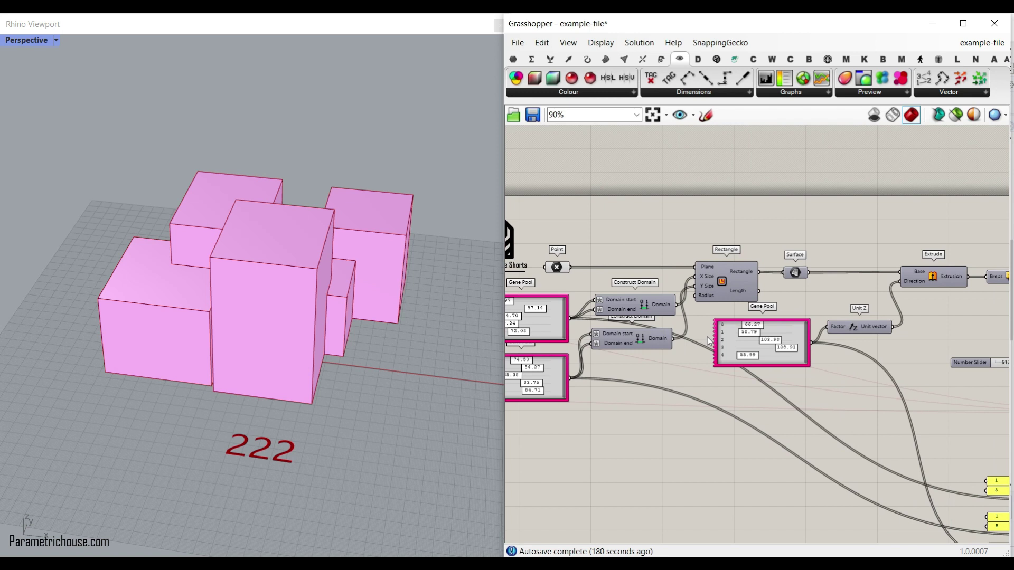
pyautogui.moveTo(912, 354); pyautogui.dragTo(604, 319, button='right')
pyautogui.moveTo(803, 342); pyautogui.dragTo(805, 313, button='right')
pyautogui.scroll(6, 683, 368)
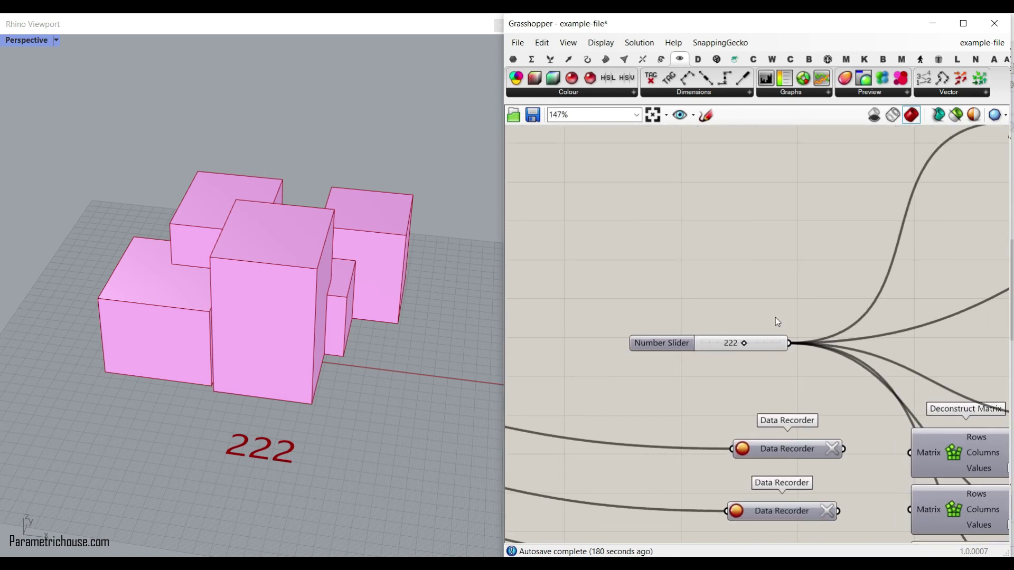
# Set the number slider that feeds the Tree Branch paths to 126 and review the resulting massing option
pyautogui.scroll(-2, 226, 293)
pyautogui.scroll(4, 191, 341)
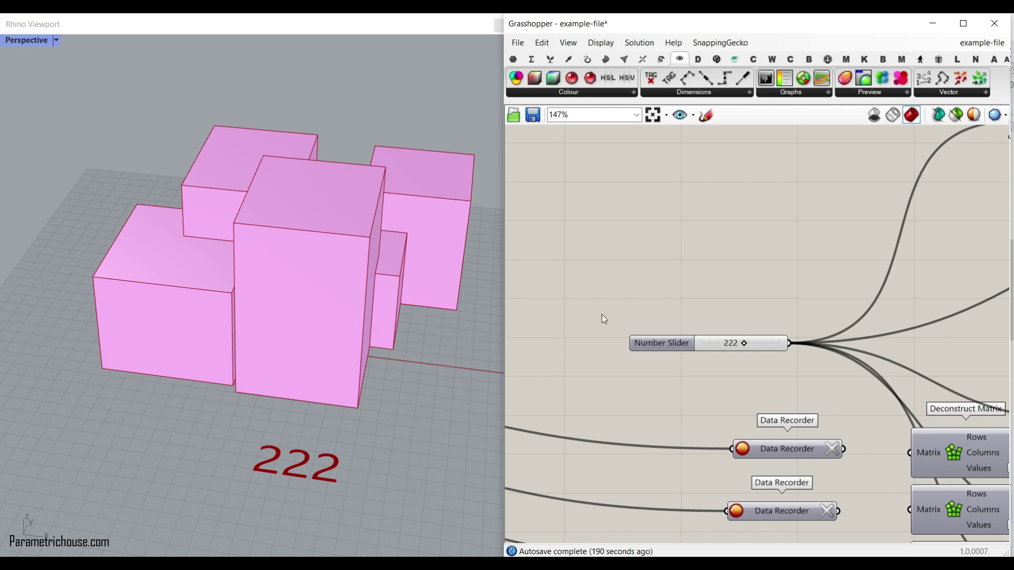
pyautogui.scroll(4, 749, 343)
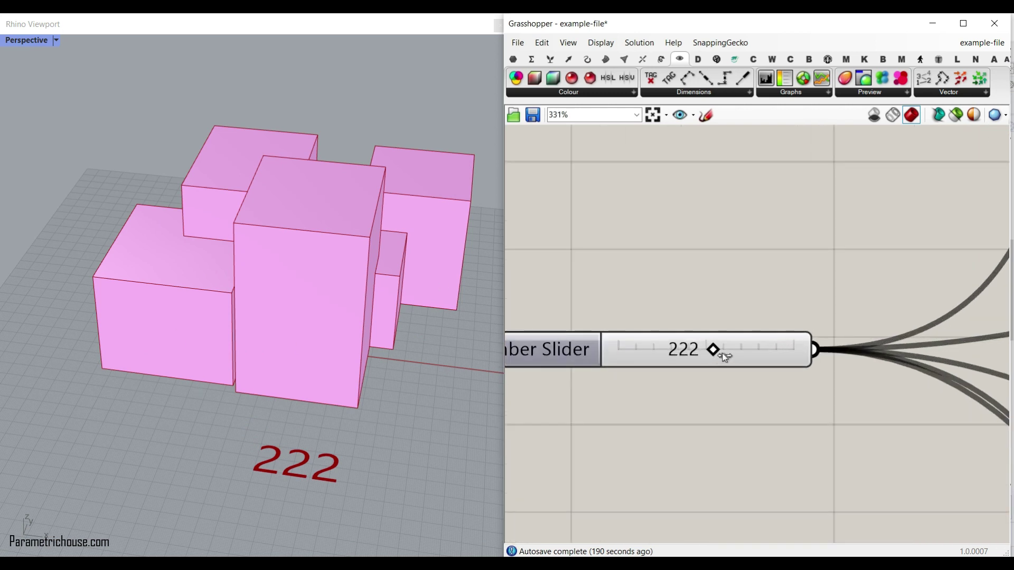
pyautogui.moveTo(704, 356); pyautogui.dragTo(636, 349)
pyautogui.moveTo(465, 327); pyautogui.dragTo(262, 339, button='right')
pyautogui.scroll(-5, 595, 288)
pyautogui.scroll(5, 587, 309)
pyautogui.moveTo(569, 312); pyautogui.dragTo(606, 311)
pyautogui.scroll(-3, 231, 357)
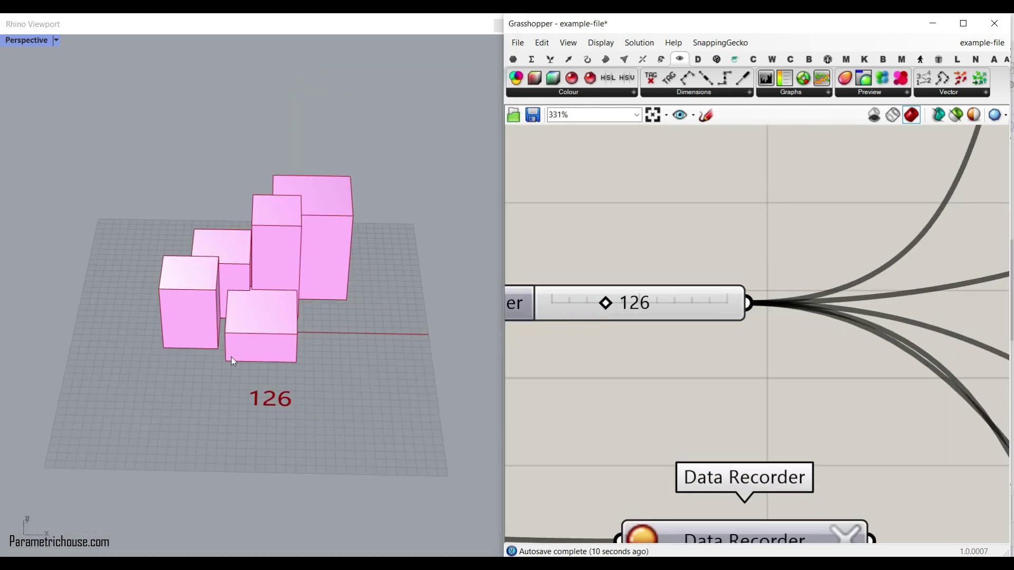
# Examine the Tree Branch values in the yellow panels and the gene pools feeding the rectangles and extrusion
pyautogui.scroll(5, 267, 362)
pyautogui.scroll(-3, 263, 381)
pyautogui.scroll(-5, 848, 374)
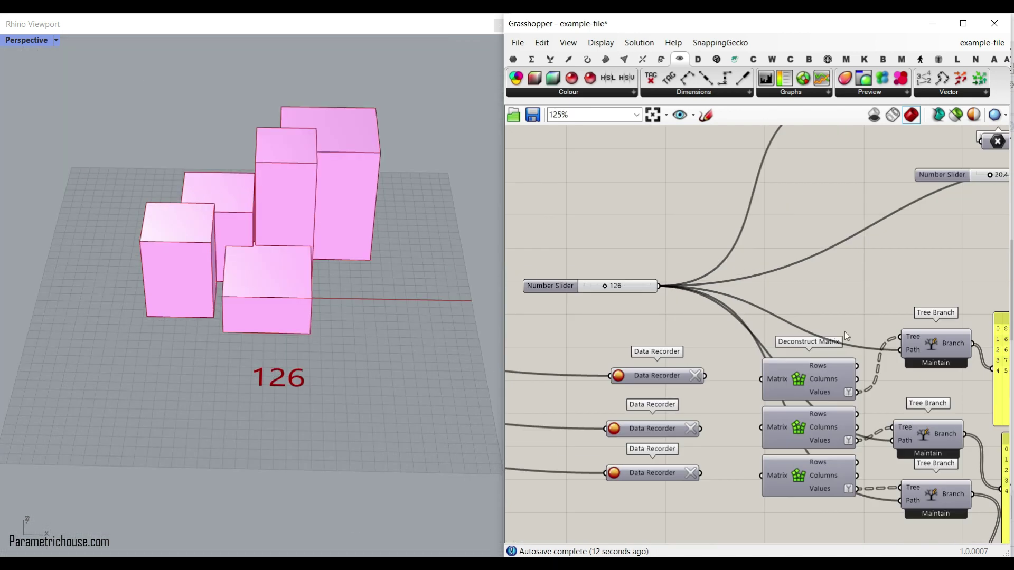
pyautogui.scroll(5, 769, 294)
pyautogui.scroll(-3, 716, 317)
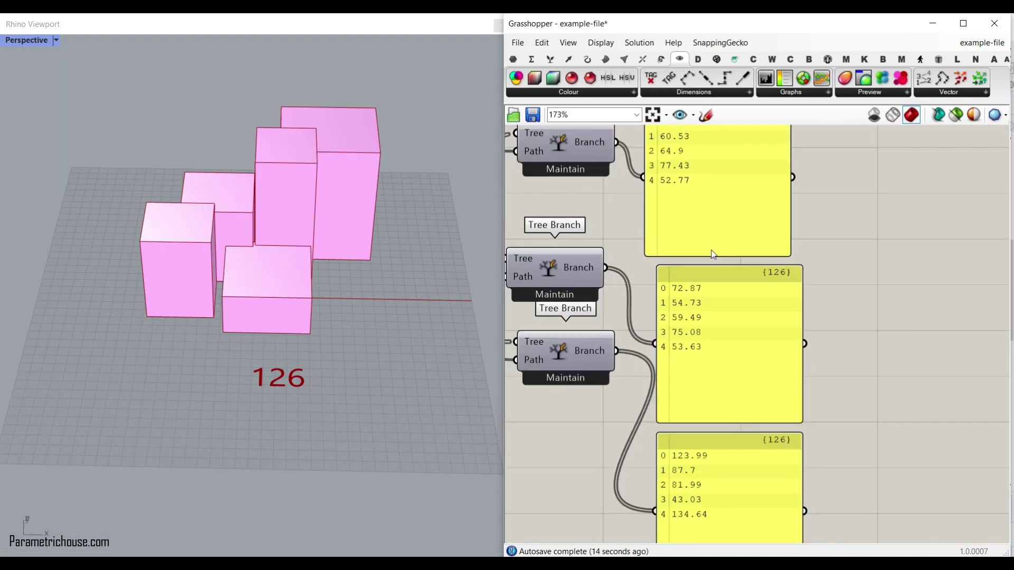
pyautogui.scroll(-2, 728, 393)
pyautogui.scroll(4, 771, 350)
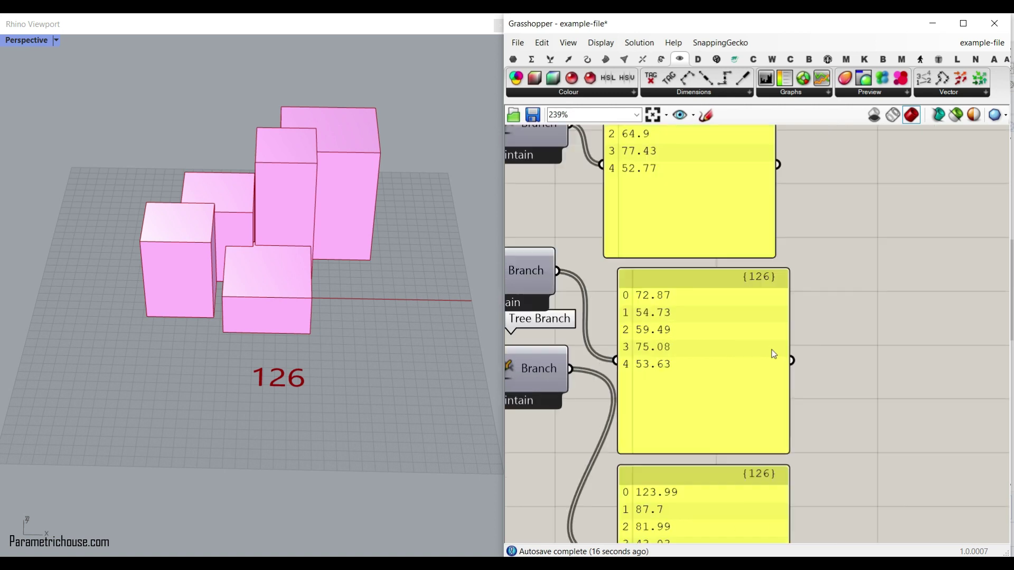
pyautogui.scroll(-3, 724, 340)
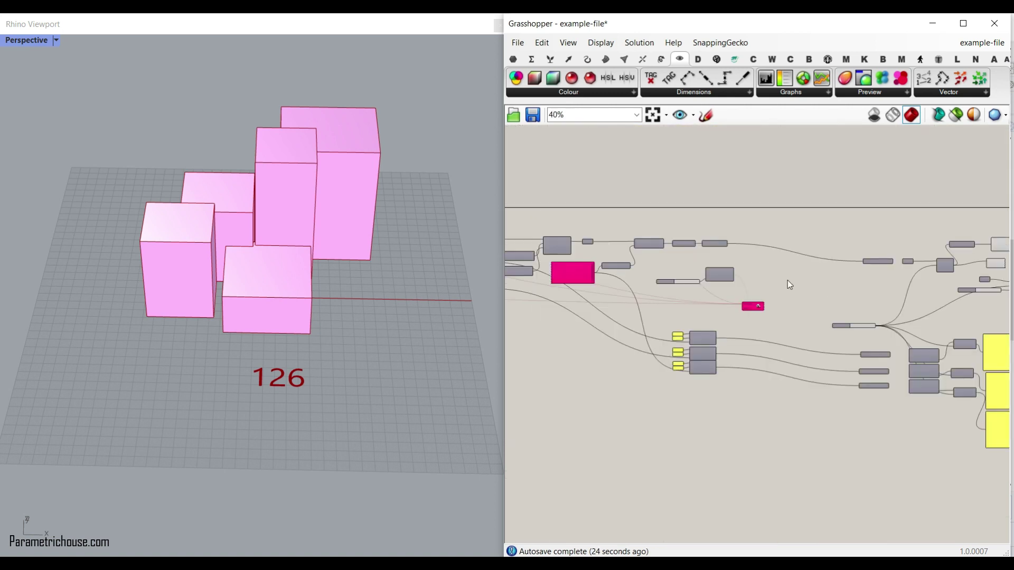
pyautogui.moveTo(787, 279); pyautogui.dragTo(904, 286, button='right')
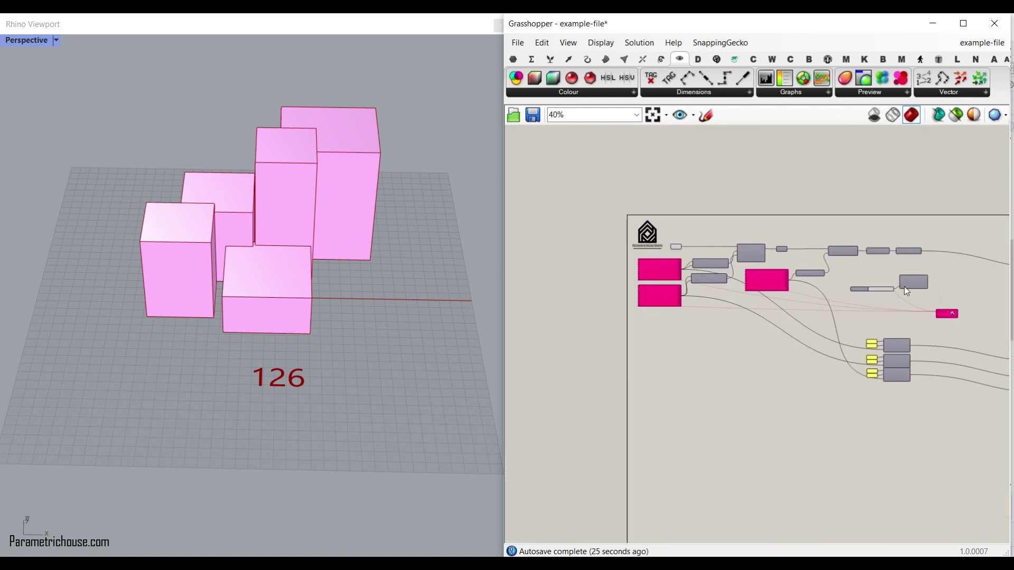
pyautogui.scroll(4, 710, 331)
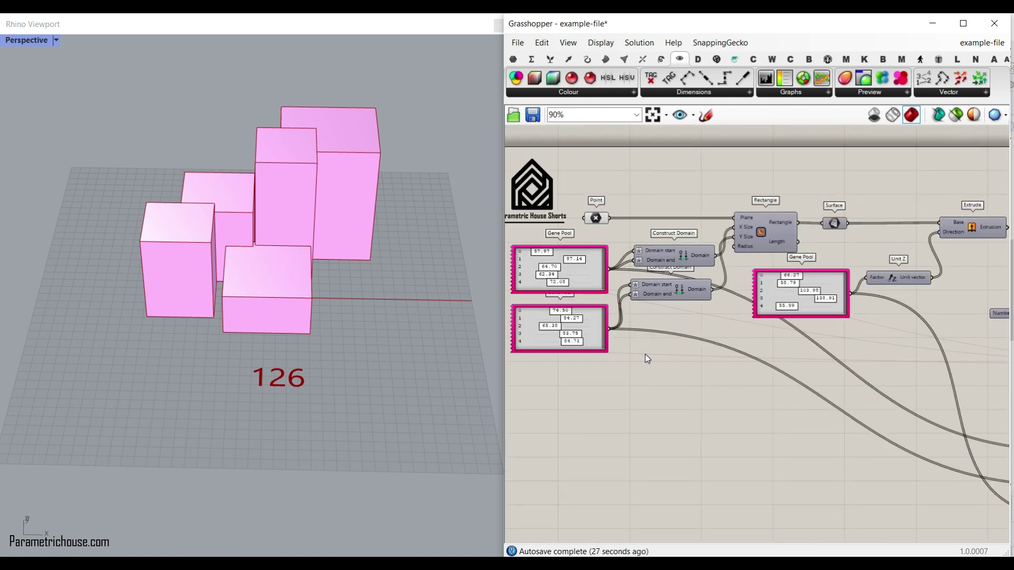
pyautogui.moveTo(645, 355); pyautogui.dragTo(703, 428, button='right')
pyautogui.scroll(-6, 699, 407)
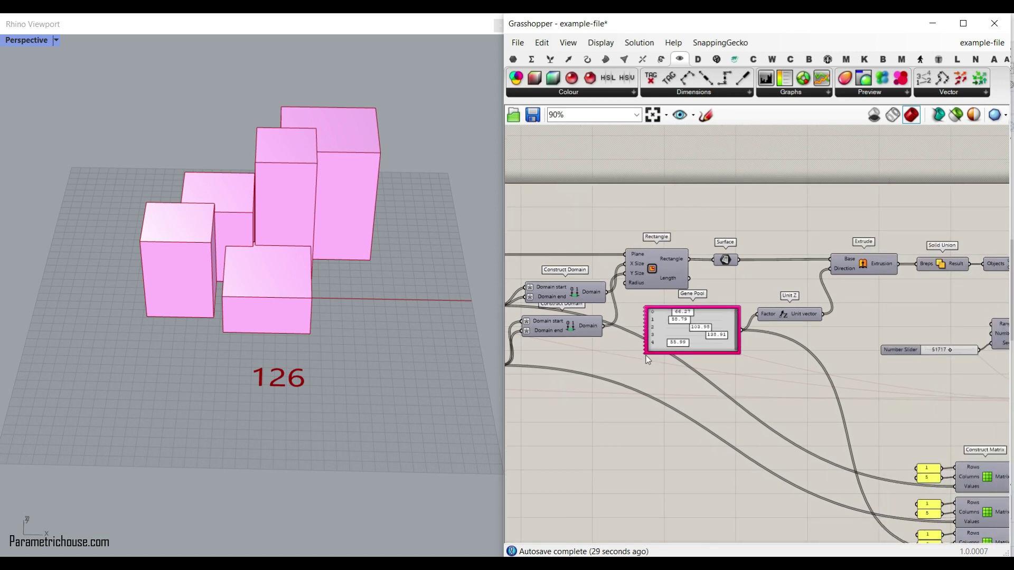
# Turn off the preview of all components in the definition
pyautogui.hotkey('ctrl', 'a')
pyautogui.rightClick(730, 261)
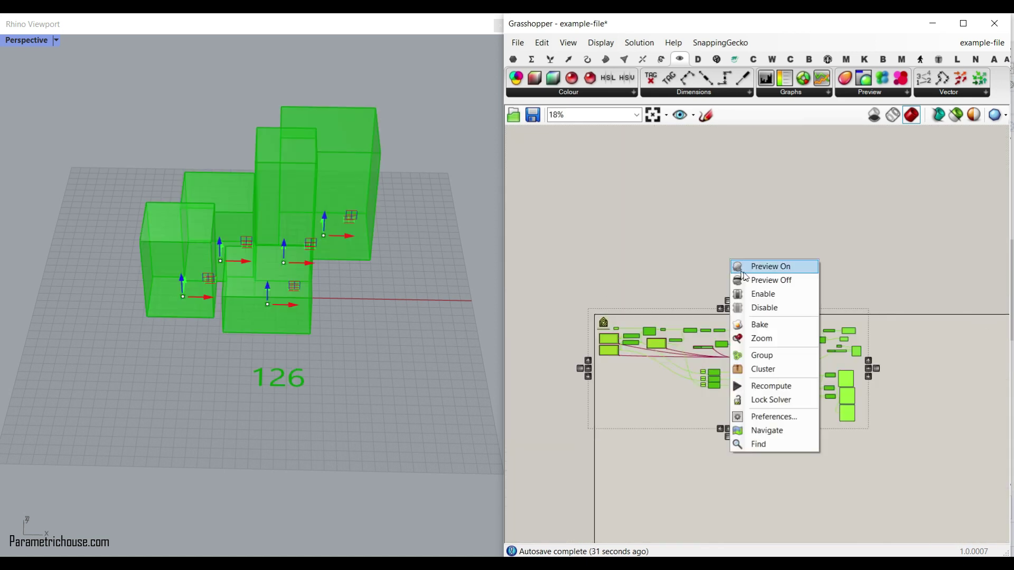
pyautogui.click(733, 278)
pyautogui.click(606, 337)
# Turn on the preview of the Rectangle component only
pyautogui.scroll(4, 607, 338)
pyautogui.scroll(5, 692, 342)
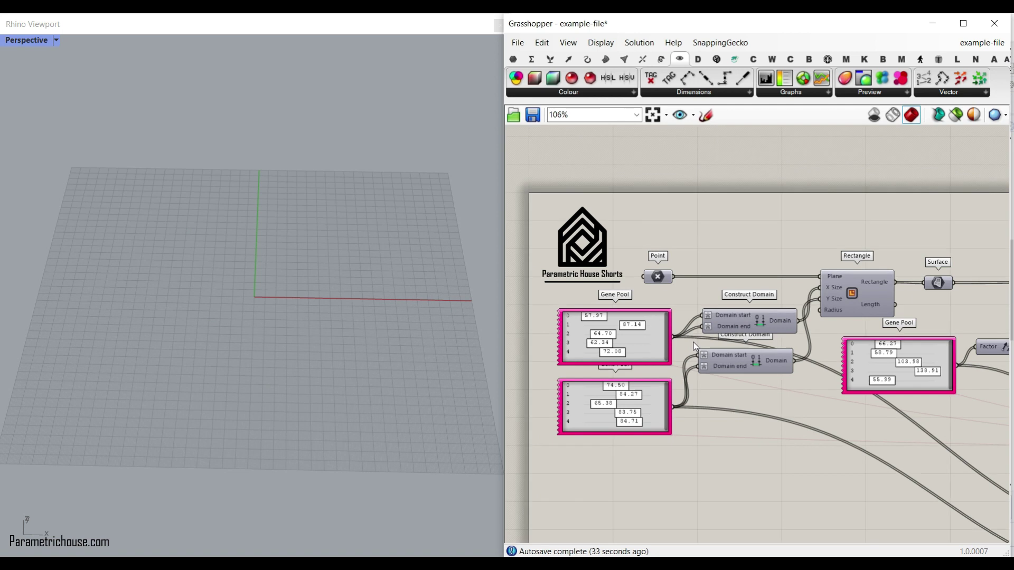
pyautogui.rightClick(910, 262)
pyautogui.click(920, 285)
pyautogui.click(921, 272)
pyautogui.click(849, 181)
pyautogui.scroll(4, 277, 319)
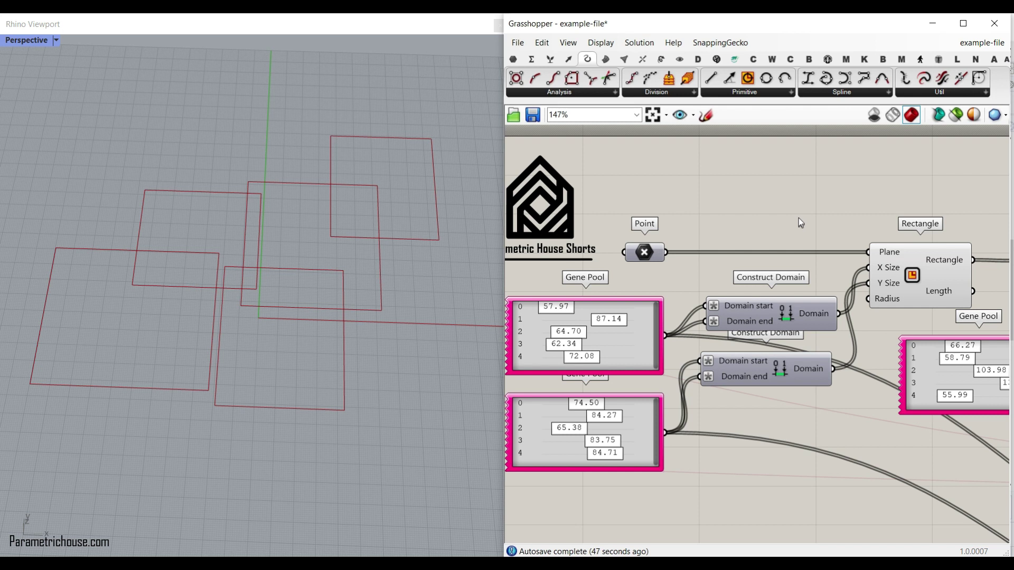
# Search the component library for "rectangle" to find the component that creates a rectangle on a plane
pyautogui.doubleClick(798, 218)
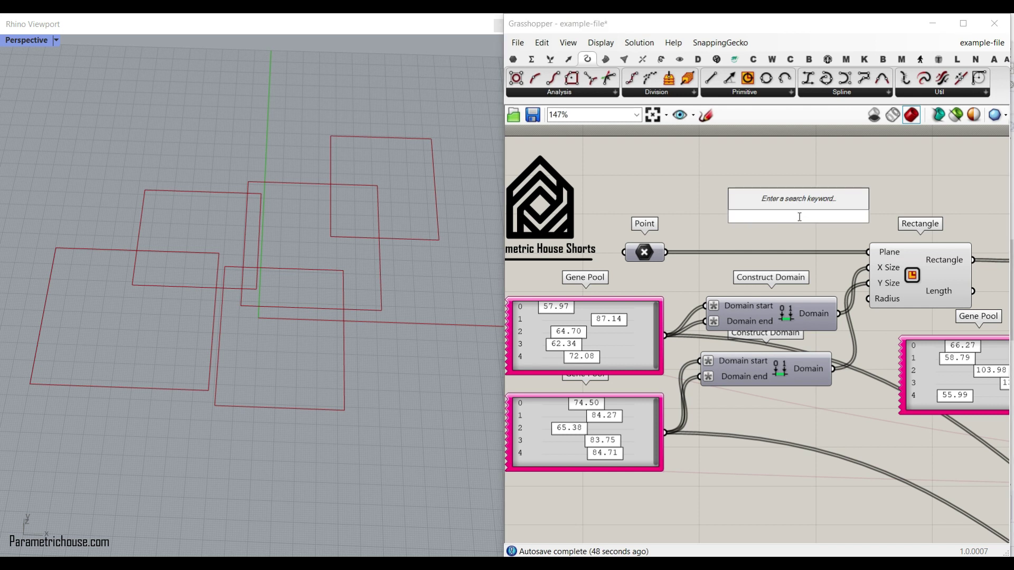
pyautogui.write('rectangle')
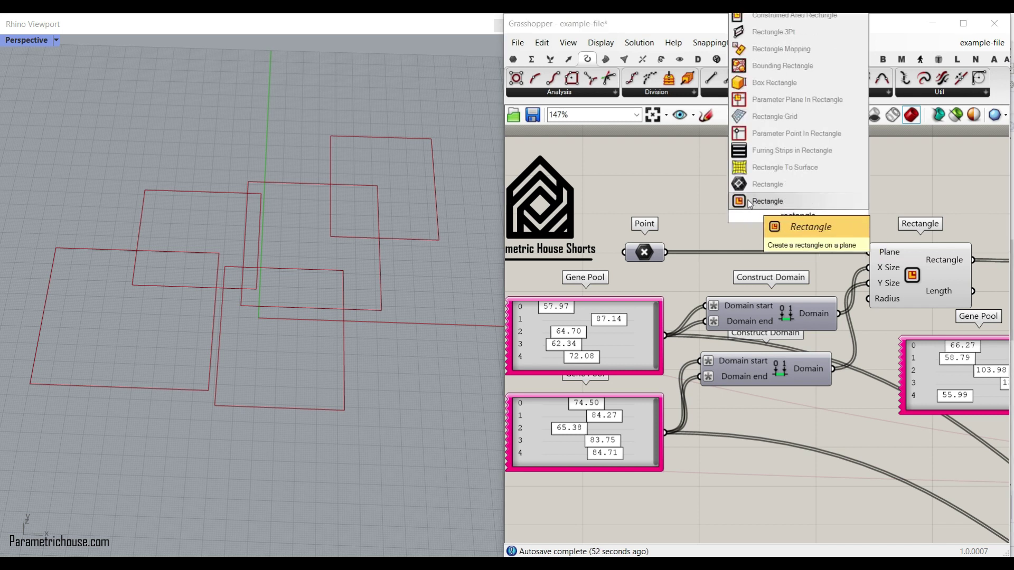
pyautogui.click(680, 215)
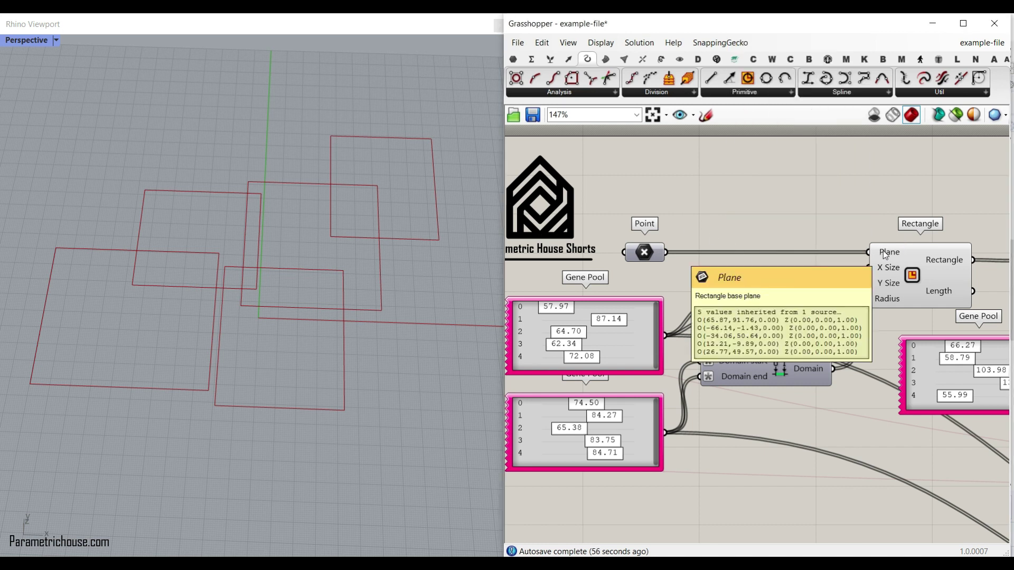
# Turn on the preview of the Point parameter and check its options for setting multiple points
pyautogui.rightClick(646, 253)
pyautogui.click(684, 271)
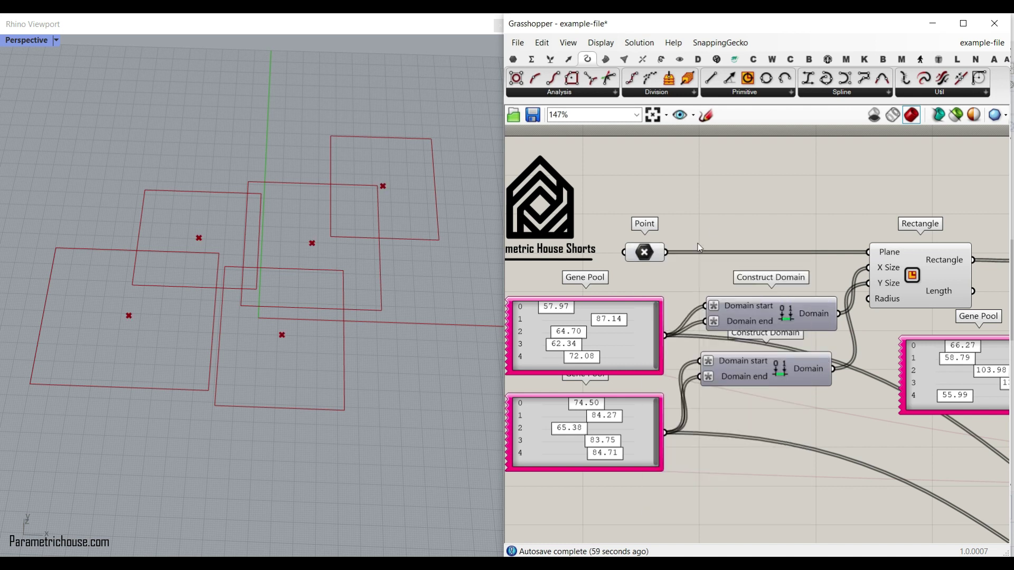
pyautogui.click(513, 59)
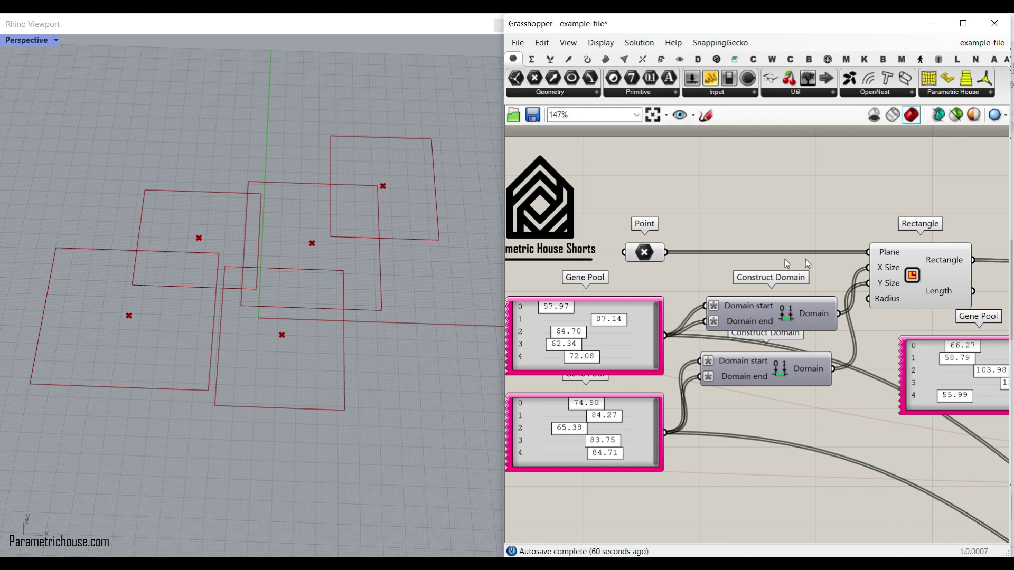
pyautogui.rightClick(645, 256)
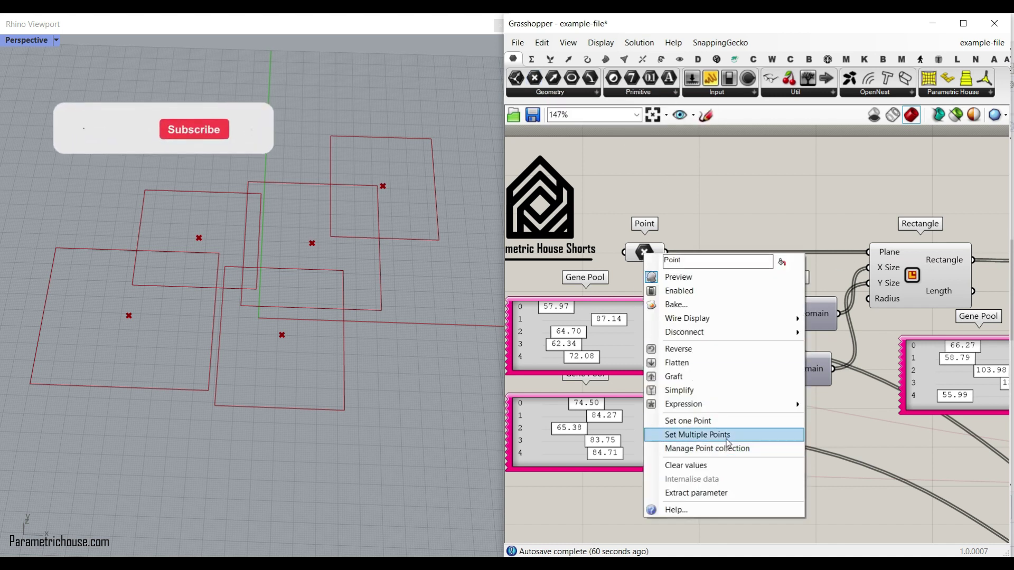
pyautogui.press('Escape')
# Move the westernmost point slightly outward along X and the frontmost point farther along positive X
pyautogui.click(641, 253)
pyautogui.moveTo(152, 318); pyautogui.dragTo(165, 317)
pyautogui.moveTo(295, 336); pyautogui.dragTo(398, 339)
pyautogui.click(757, 218)
# Rearrange the two Construct Domain components that feed the Rectangle's X Size and Y Size inputs
pyautogui.moveTo(871, 285); pyautogui.dragTo(779, 254, button='right')
pyautogui.scroll(3, 778, 254)
pyautogui.moveTo(672, 292); pyautogui.dragTo(662, 241)
pyautogui.moveTo(650, 379); pyautogui.dragTo(657, 339)
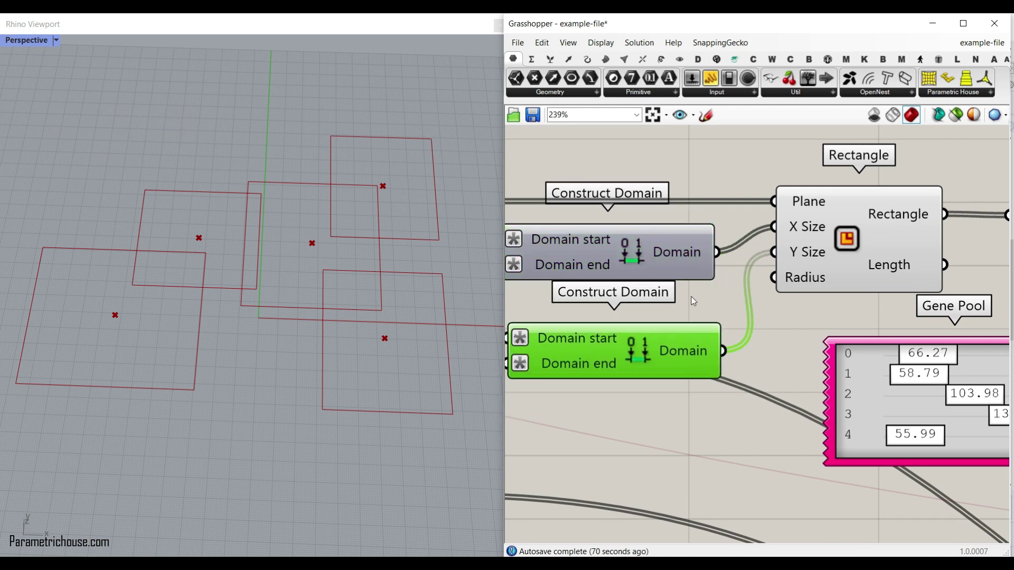
pyautogui.moveTo(676, 296); pyautogui.dragTo(740, 331, button='right')
pyautogui.moveTo(681, 289); pyautogui.dragTo(681, 302)
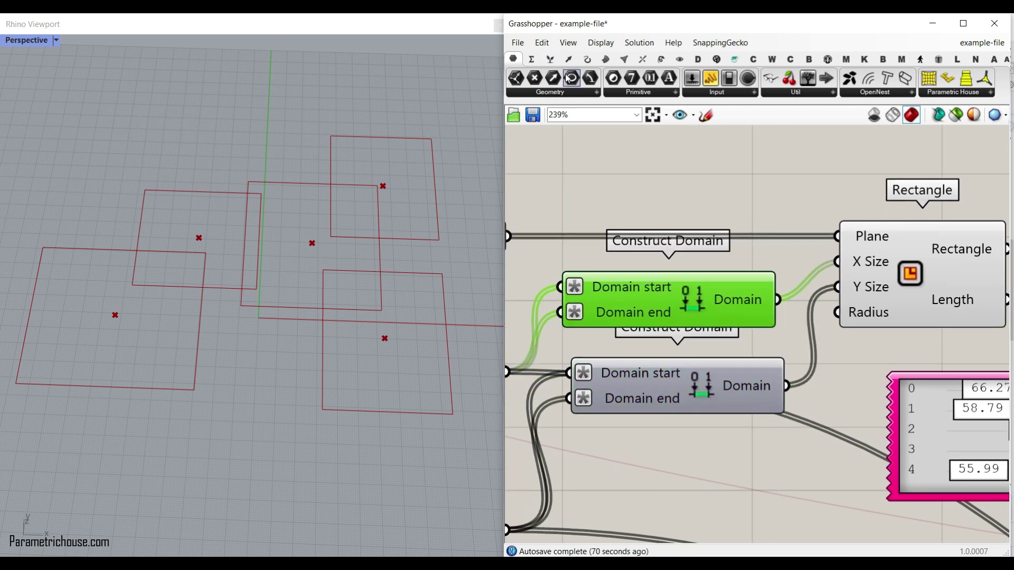
pyautogui.click(532, 59)
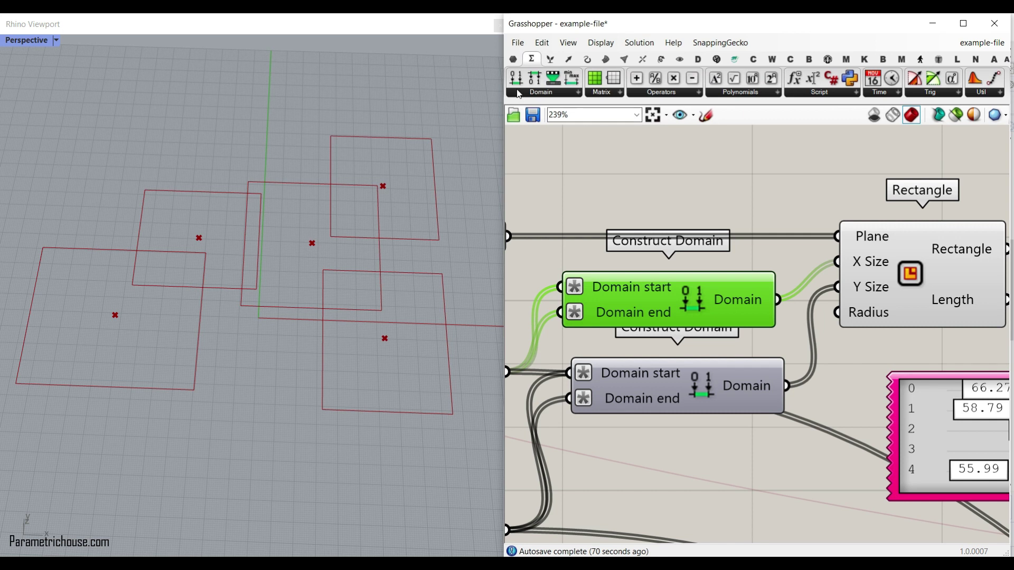
pyautogui.click(710, 188)
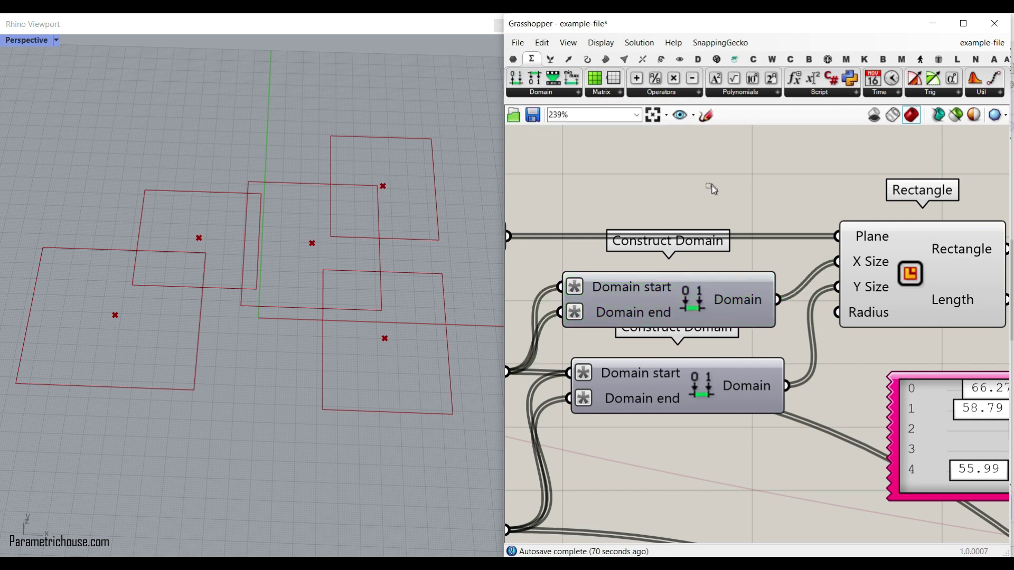
pyautogui.moveTo(694, 300); pyautogui.dragTo(797, 259, button='right')
pyautogui.moveTo(802, 242); pyautogui.dragTo(800, 257)
# Inspect the expressions on the Domain start and Domain end inputs of the upper Construct Domain
pyautogui.moveTo(967, 251); pyautogui.dragTo(873, 251, button='right')
pyautogui.scroll(1, 869, 225)
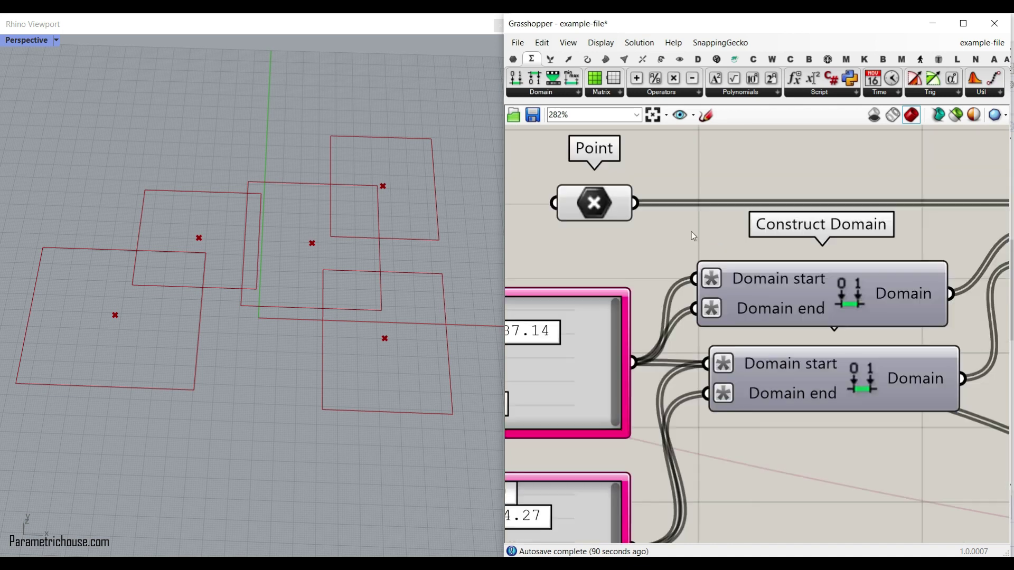
pyautogui.rightClick(737, 280)
pyautogui.moveTo(778, 399)
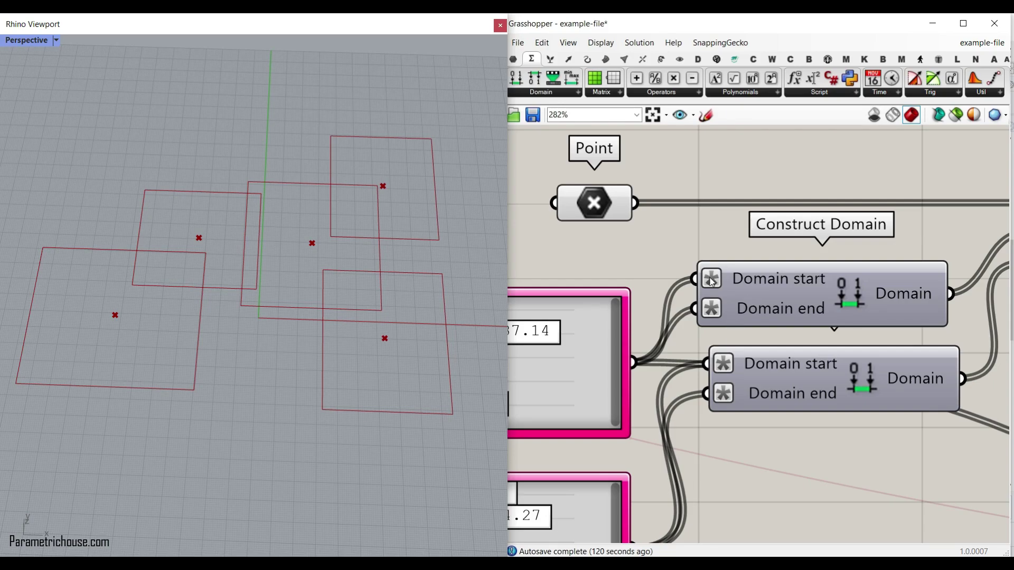
pyautogui.moveTo(711, 283)
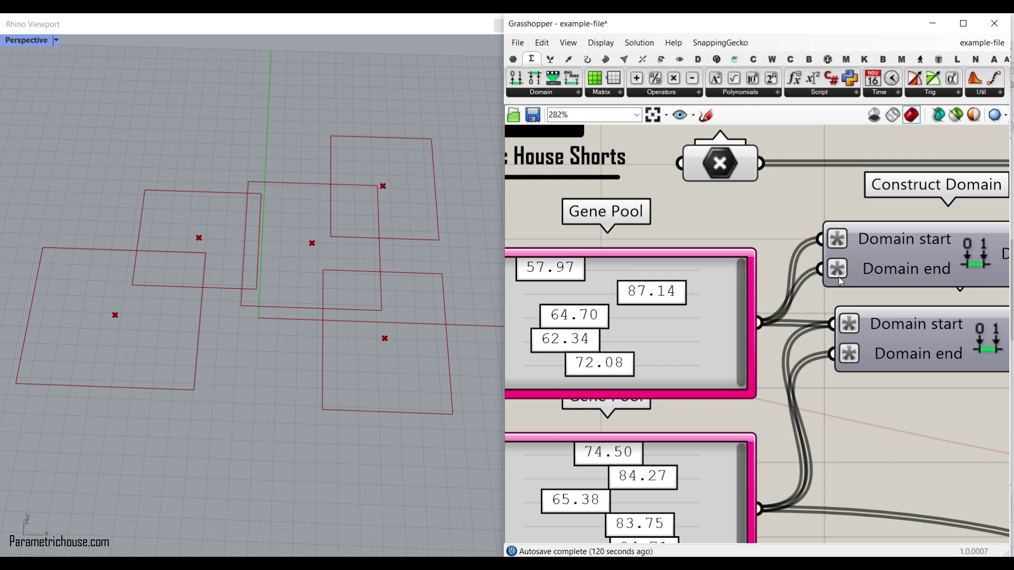
pyautogui.moveTo(839, 270)
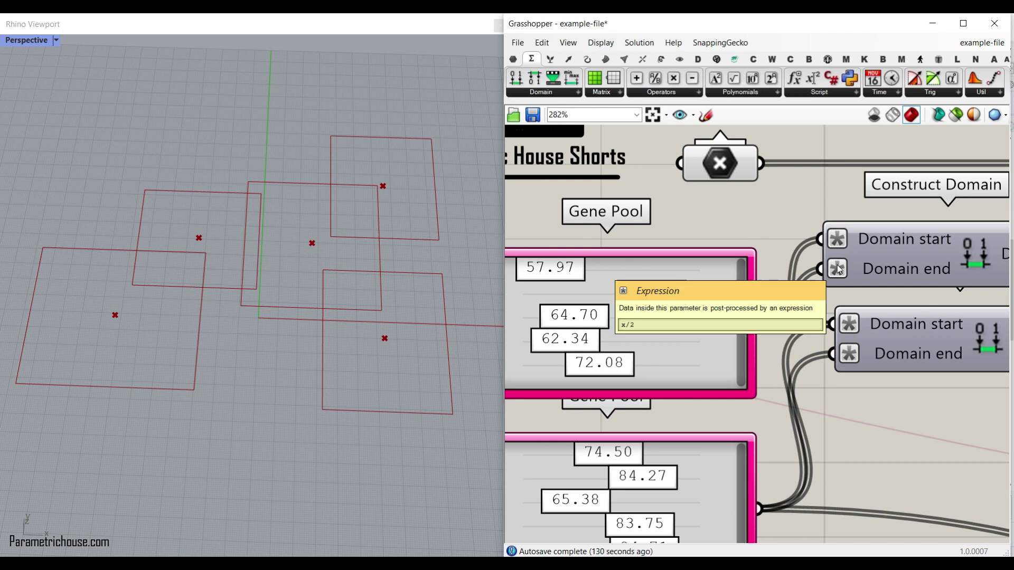
# Set value 0 of the upper gene pool, which drives the X sizes, to 64.20
pyautogui.moveTo(613, 324); pyautogui.dragTo(661, 334, button='right')
pyautogui.moveTo(620, 282); pyautogui.dragTo(637, 279)
pyautogui.scroll(-3, 822, 366)
# Move the lower Construct Domain component farther down, away from the upper one
pyautogui.moveTo(822, 366); pyautogui.dragTo(633, 323, button='right')
pyautogui.moveTo(756, 309); pyautogui.dragTo(756, 319)
pyautogui.scroll(3, 902, 243)
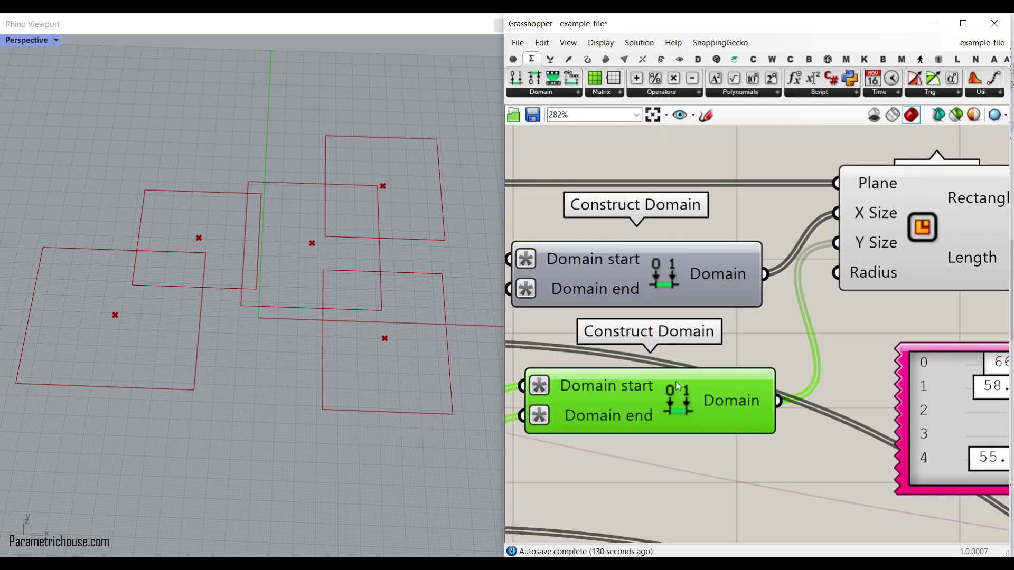
# Set value 0 of the lower gene pool, which drives the Y sizes, to 75.43
pyautogui.scroll(-3, 676, 382)
pyautogui.scroll(3, 676, 347)
pyautogui.moveTo(663, 351)
pyautogui.mouseDown()
pyautogui.moveTo(696, 348)
pyautogui.moveTo(680, 350)
pyautogui.mouseUp()
pyautogui.scroll(-3, 748, 310)
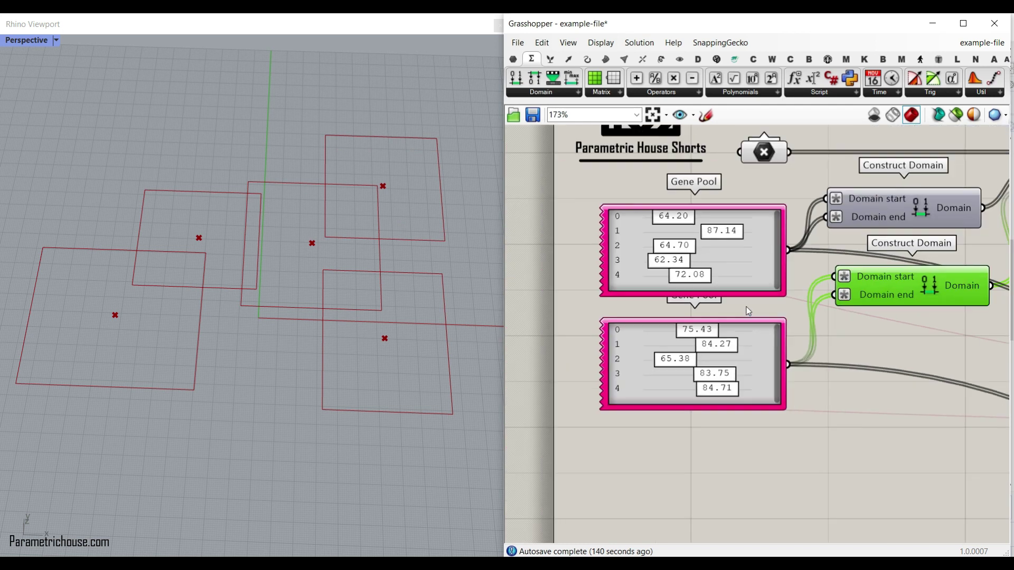
pyautogui.scroll(2, 715, 262)
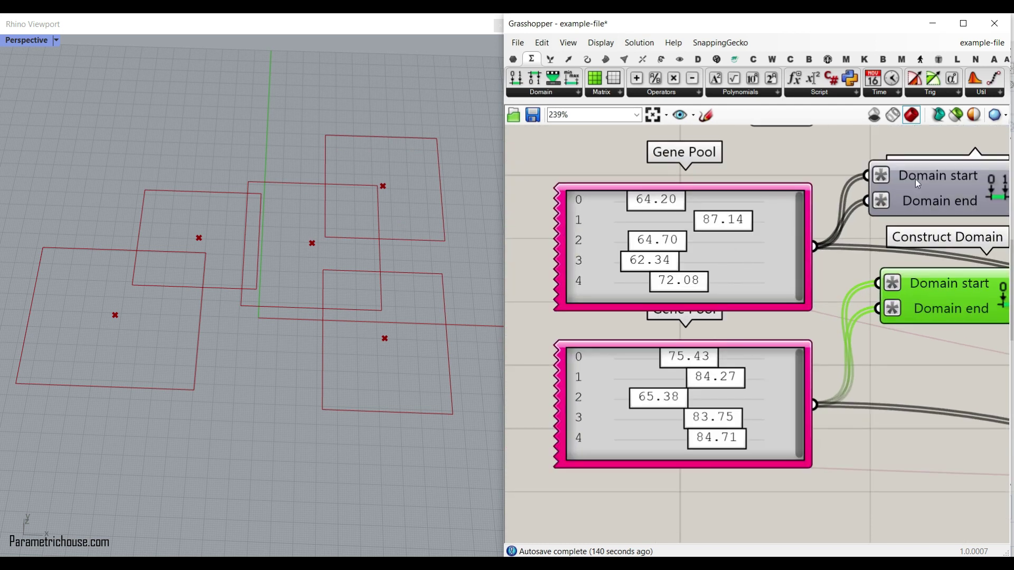
# Examine the gene count, decimals, minimum and maximum settings of the upper gene pool without changing them
pyautogui.click(514, 61)
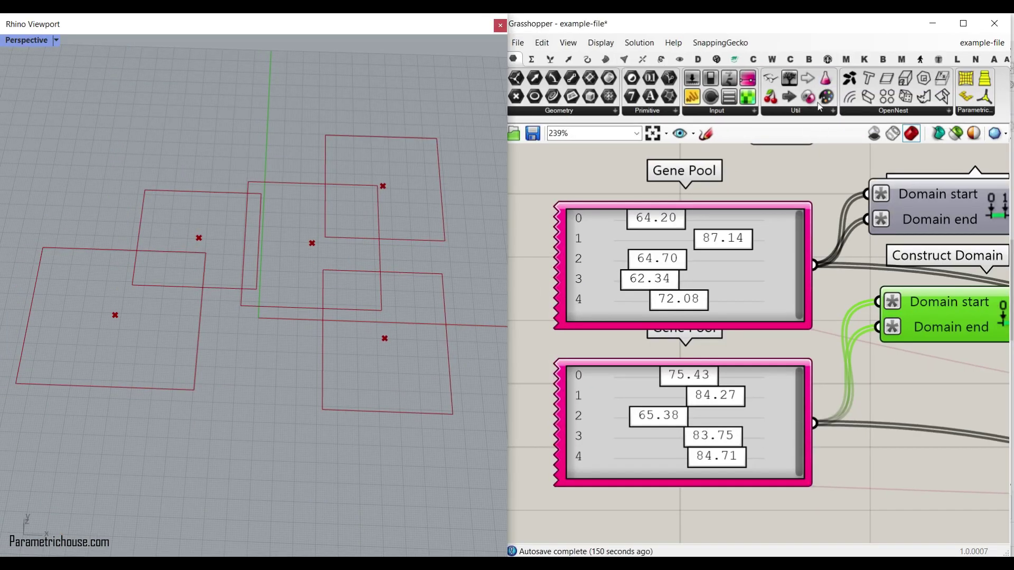
pyautogui.doubleClick(726, 270)
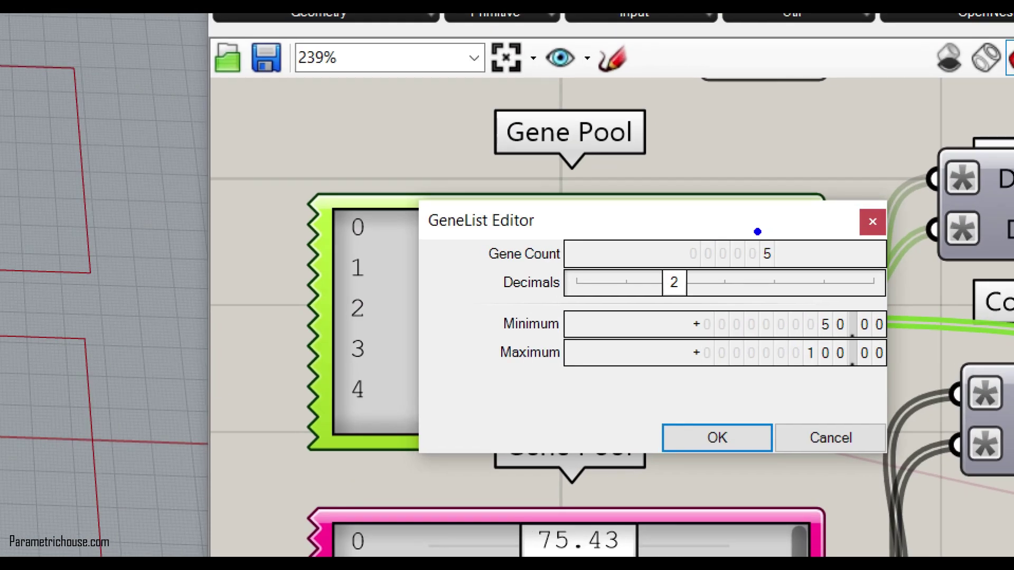
pyautogui.moveTo(739, 226)
pyautogui.keyDown('ctrl'); pyautogui.mouseDown()
pyautogui.moveTo(798, 287)
pyautogui.moveTo(798, 277)
pyautogui.mouseUp(); pyautogui.keyUp('ctrl')
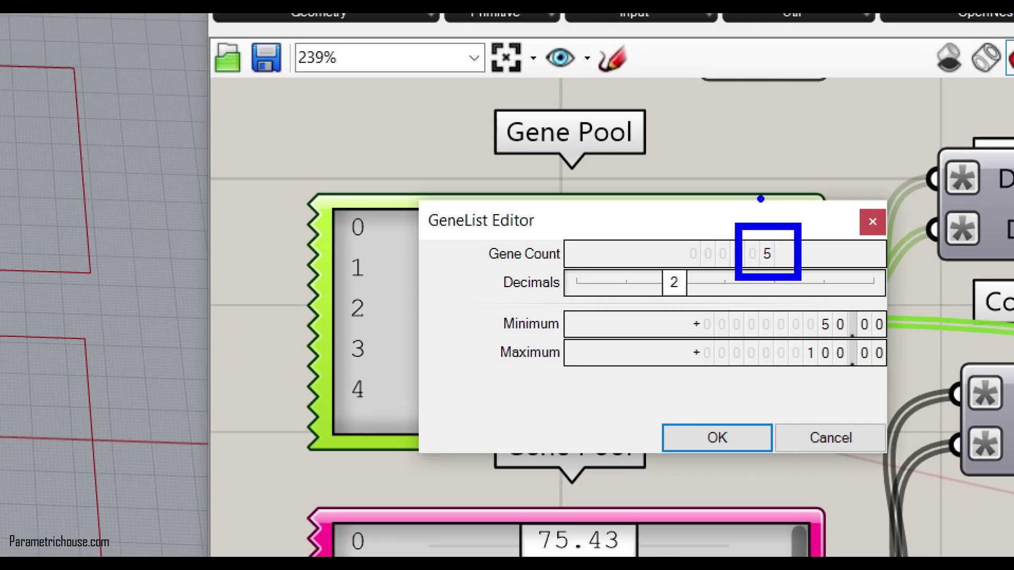
pyautogui.moveTo(761, 198); pyautogui.dragTo(852, 137)
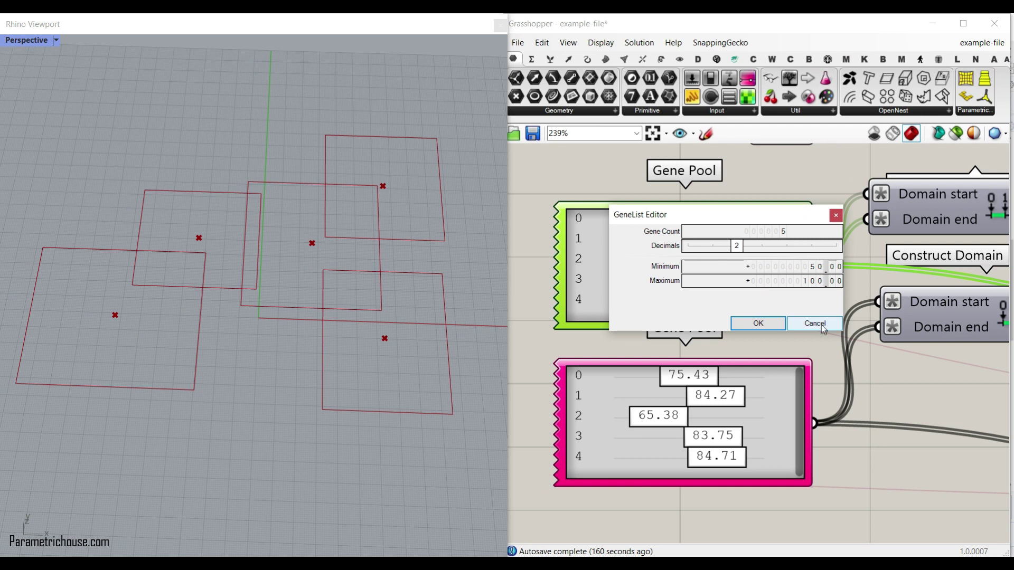
pyautogui.click(821, 325)
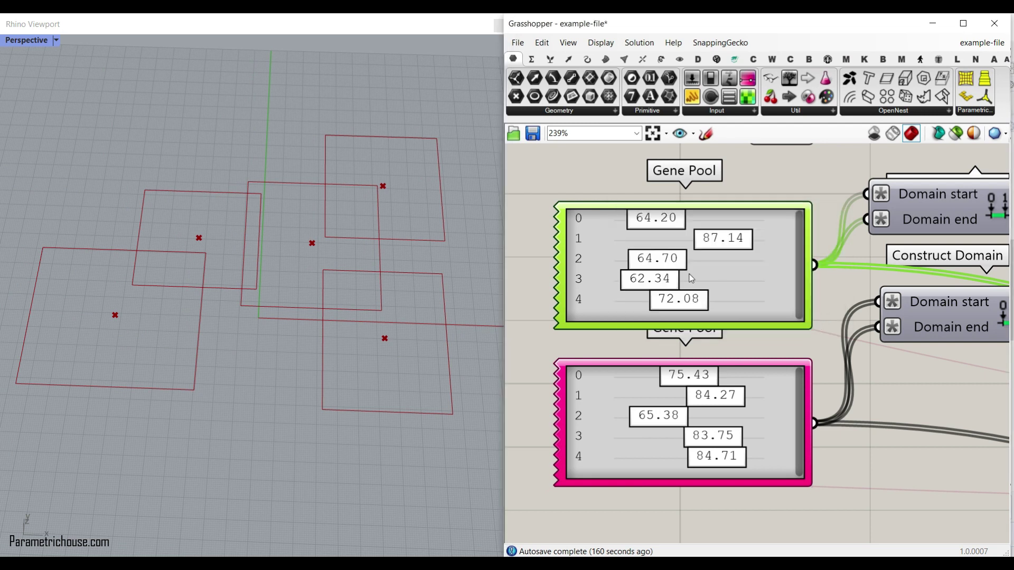
# Randomize all values of the upper gene pool that drives the rectangles' X sizes
pyautogui.scroll(-3, 274, 342)
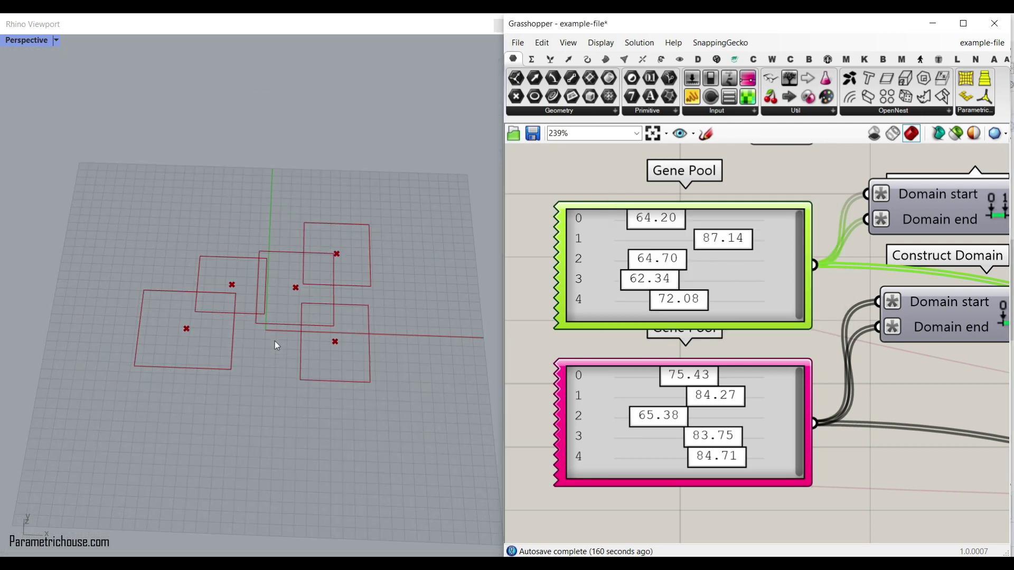
pyautogui.scroll(2, 755, 255)
pyautogui.moveTo(628, 262); pyautogui.dragTo(641, 262)
pyautogui.rightClick(725, 274)
pyautogui.click(795, 379)
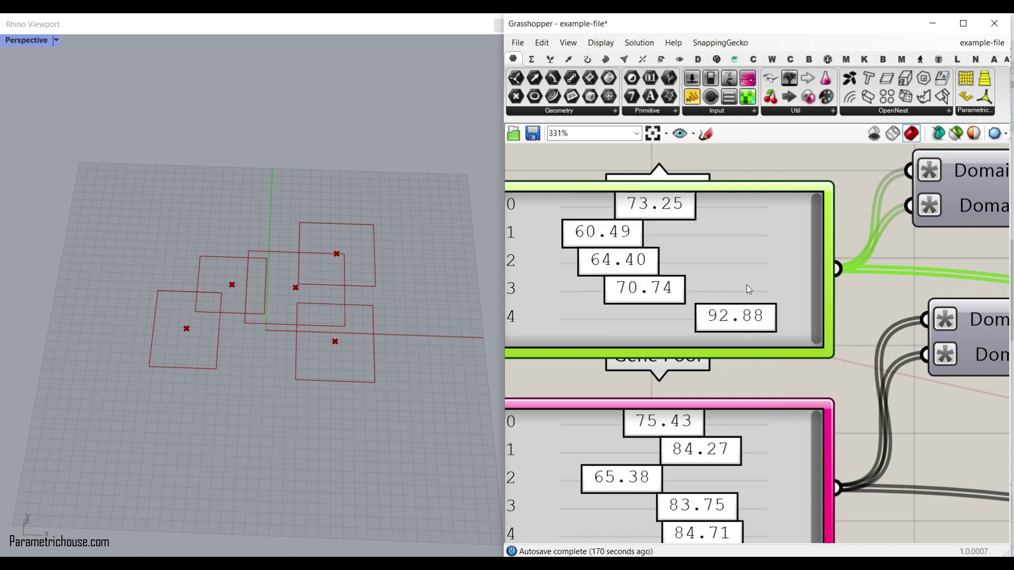
# Randomize all values of the lower gene pool, which drives the Y sizes, twice
pyautogui.rightClick(760, 452)
pyautogui.click(797, 530)
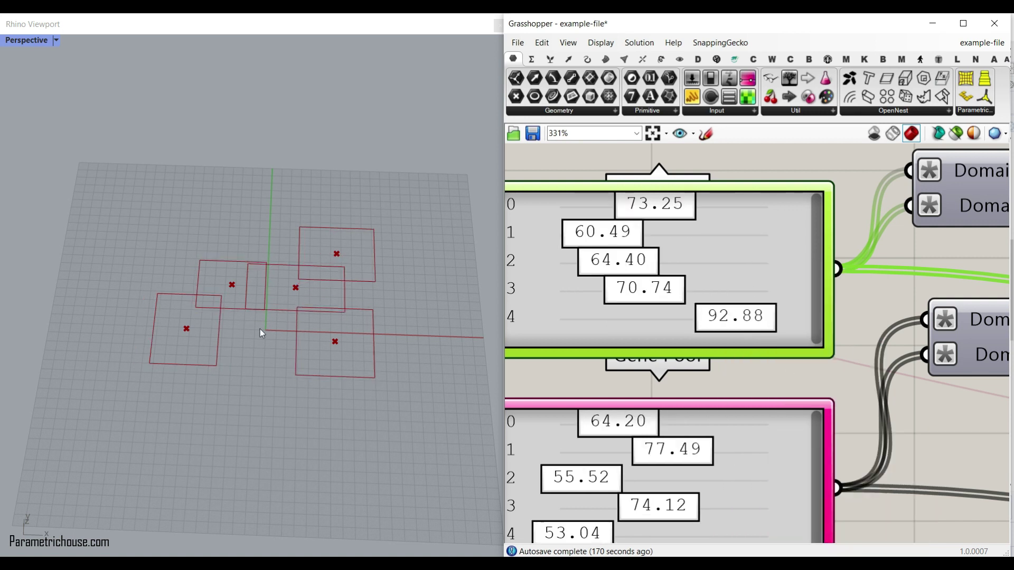
pyautogui.rightClick(753, 437)
pyautogui.click(789, 531)
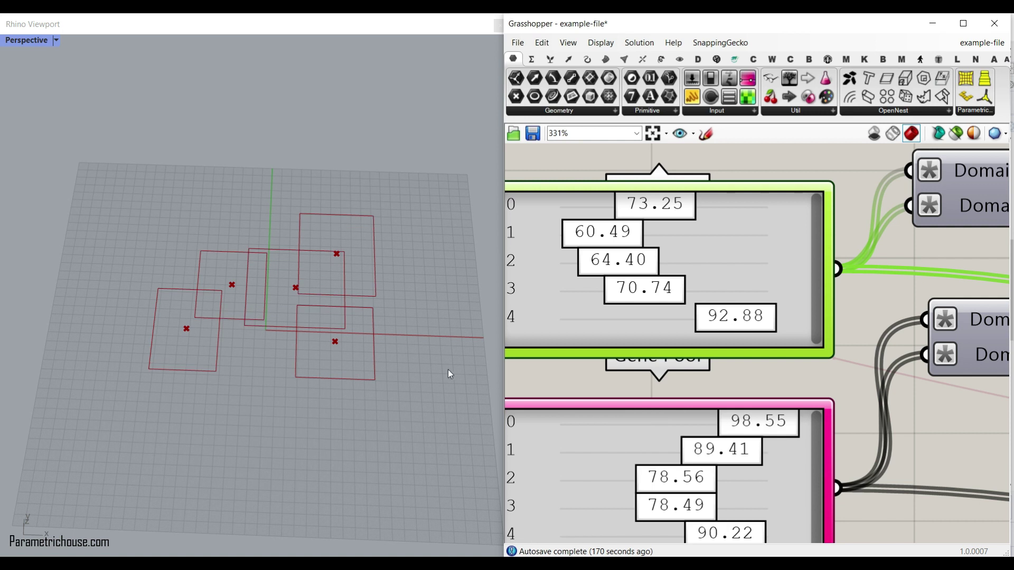
# Select the Point component and move the lower-left point toward the others, then slightly shift the upper-left point
pyautogui.scroll(-2, 718, 237)
pyautogui.click(808, 230)
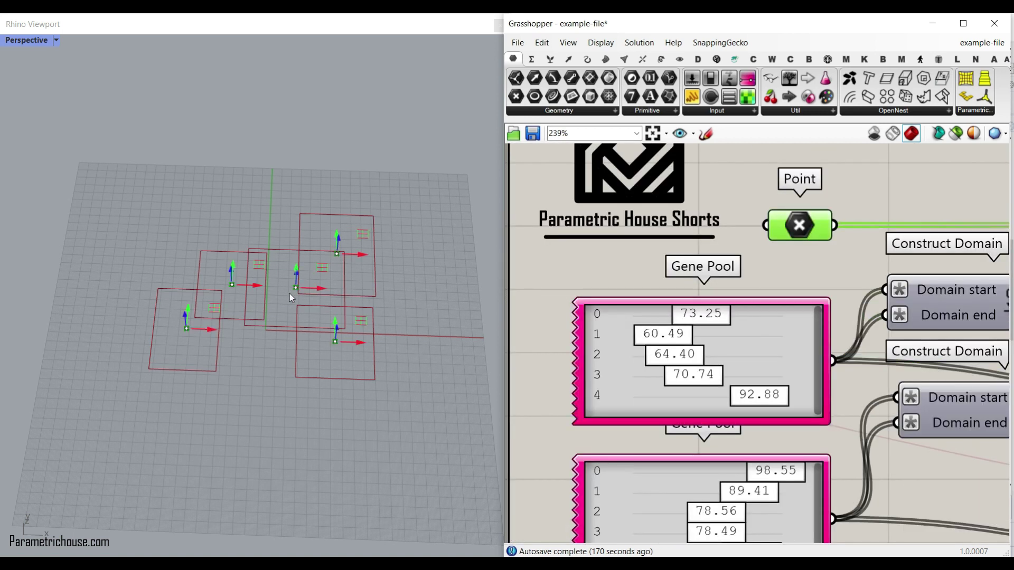
pyautogui.scroll(2, 303, 288)
pyautogui.moveTo(371, 254); pyautogui.dragTo(179, 383, button='right')
pyautogui.moveTo(146, 363)
pyautogui.mouseDown()
pyautogui.moveTo(246, 381)
pyautogui.moveTo(231, 362)
pyautogui.moveTo(232, 372)
pyautogui.mouseUp()
pyautogui.moveTo(209, 276); pyautogui.dragTo(214, 267)
# Hide the preview of the Point component
pyautogui.click(798, 272)
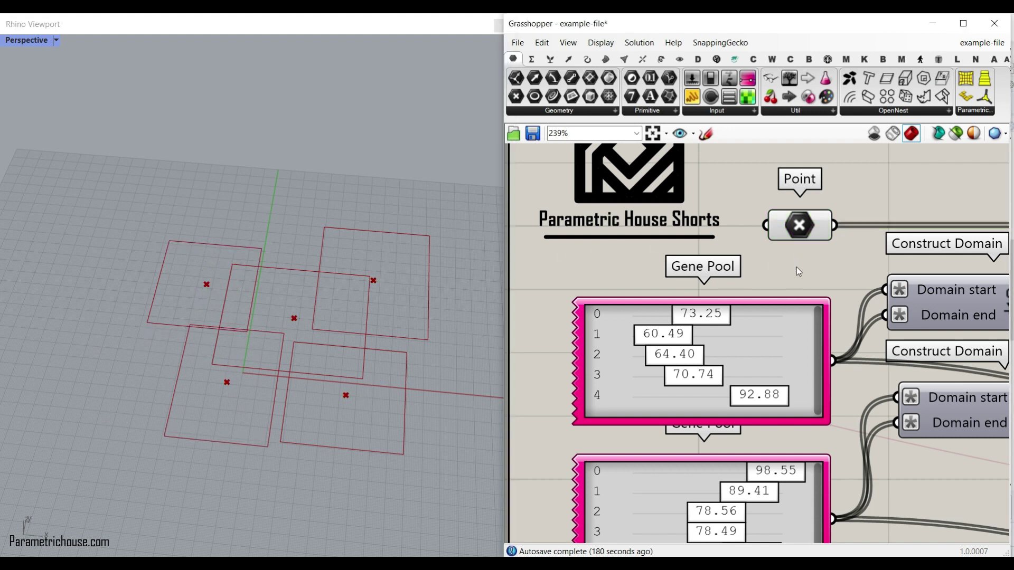
pyautogui.rightClick(806, 230)
pyautogui.click(824, 254)
# Turn on the preview of the Surface component and hide the preview of the Rectangle component
pyautogui.moveTo(800, 268); pyautogui.dragTo(696, 280, button='right')
pyautogui.scroll(-4, 691, 279)
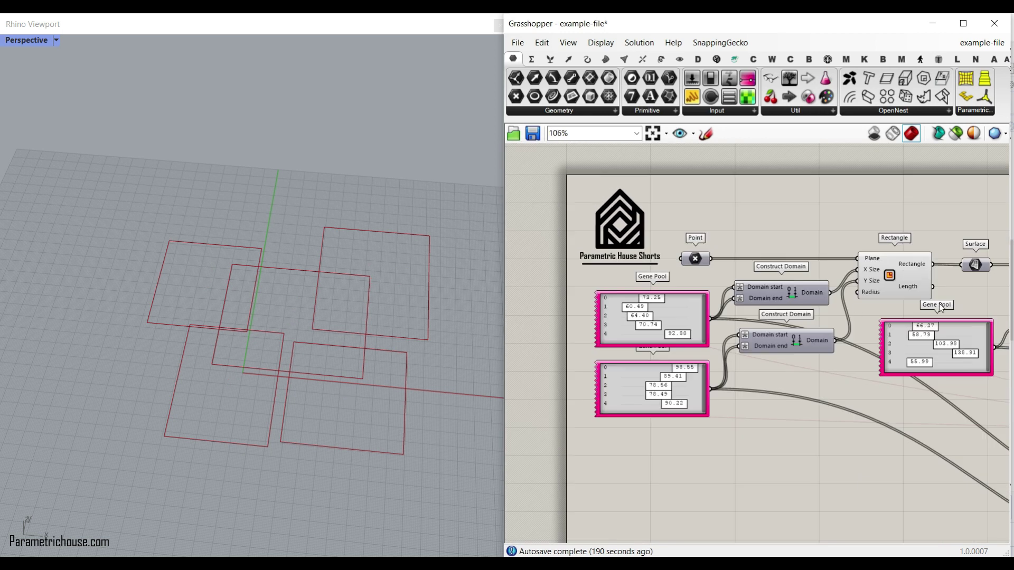
pyautogui.moveTo(998, 286); pyautogui.dragTo(796, 280, button='right')
pyautogui.scroll(3, 796, 280)
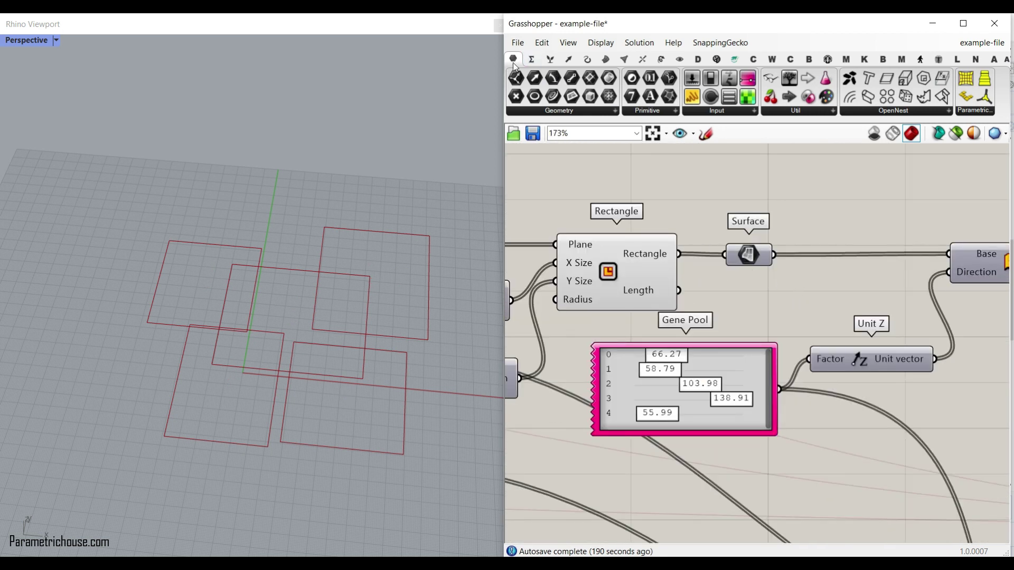
pyautogui.click(570, 111)
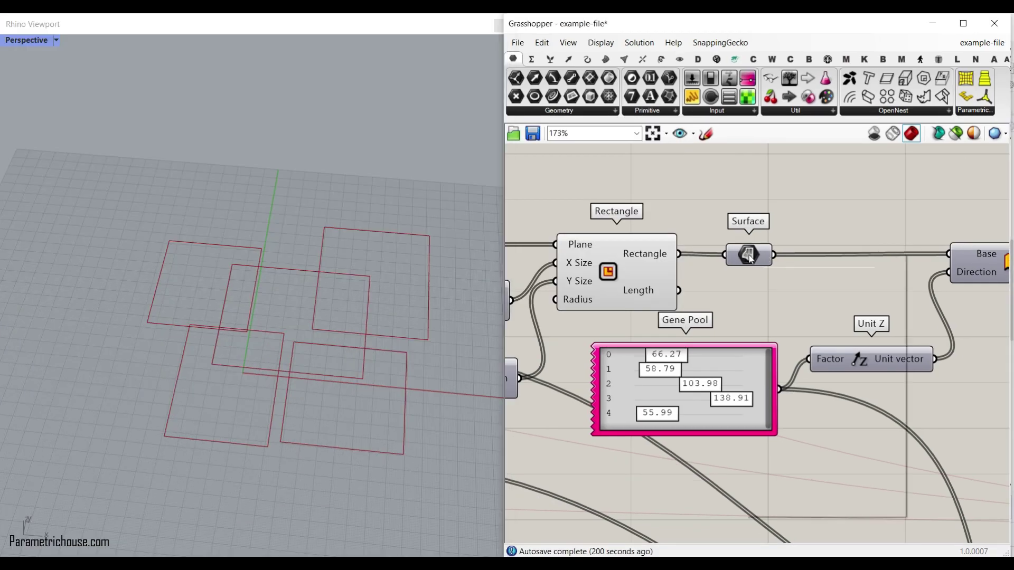
pyautogui.rightClick(764, 256)
pyautogui.rightClick(609, 271)
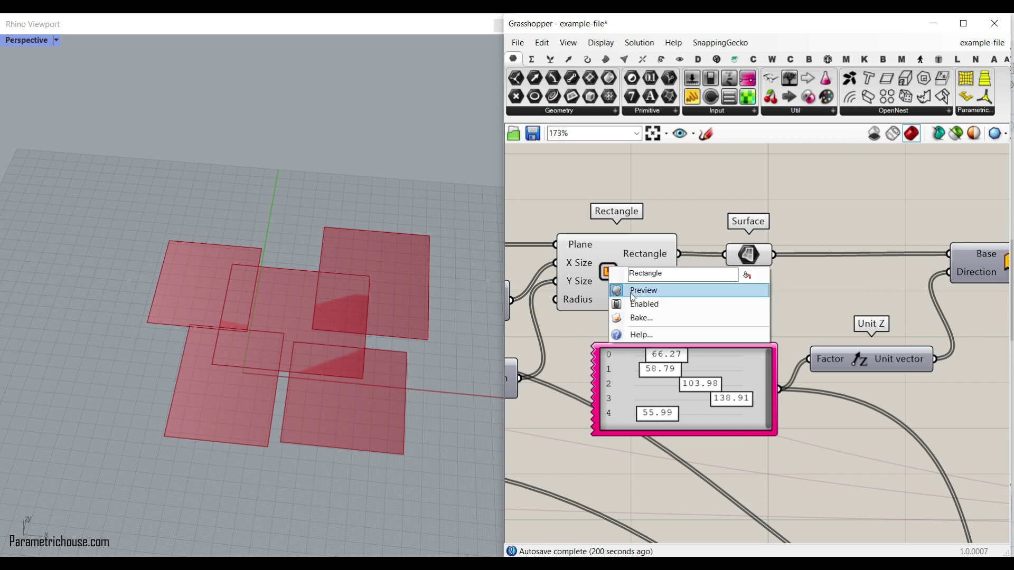
pyautogui.click(753, 256)
pyautogui.click(797, 293)
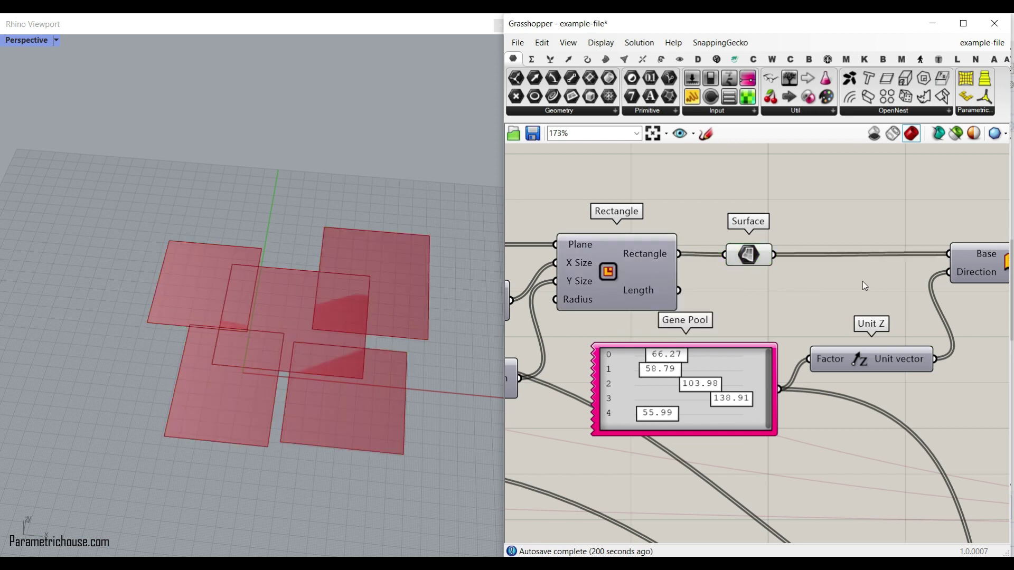
# Locate Extrude among the freeform surface components and examine how Surface feeds its Base input in the definition
pyautogui.moveTo(863, 281); pyautogui.dragTo(788, 284, button='right')
pyautogui.click(608, 60)
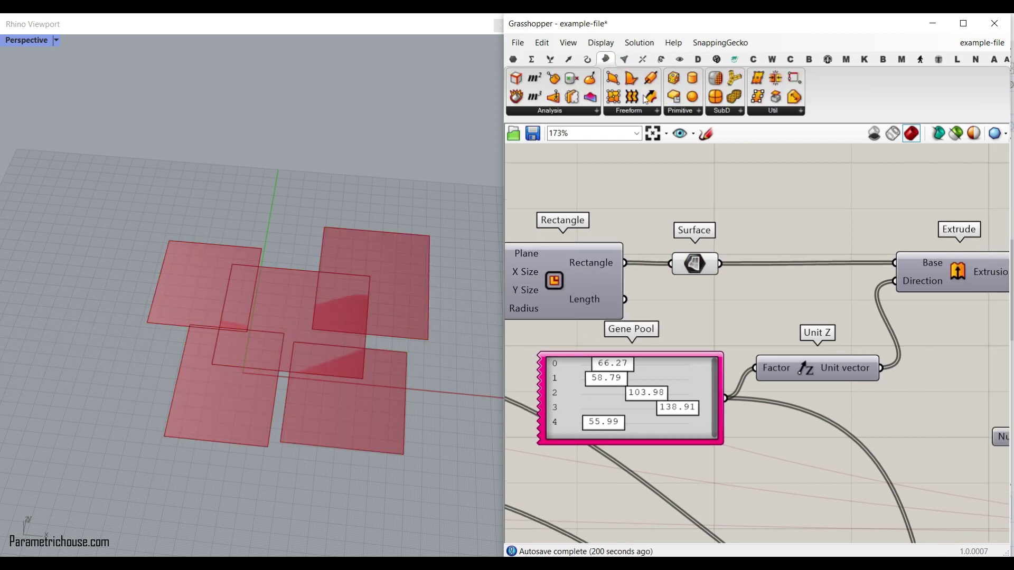
pyautogui.click(637, 110)
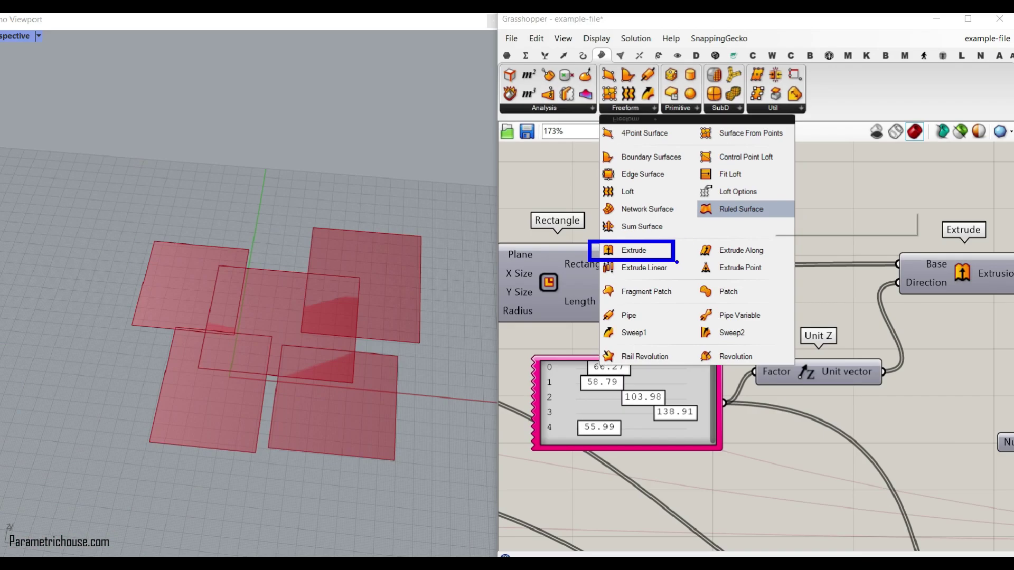
pyautogui.moveTo(866, 252); pyautogui.dragTo(697, 235, button='right')
pyautogui.scroll(2, 796, 263)
pyautogui.click(797, 263)
pyautogui.moveTo(642, 260); pyautogui.dragTo(842, 260, button='right')
pyautogui.click(609, 243)
# Move the Unit Z component up closer to Extrude and align the gene pool feeding it beneath the Surface component
pyautogui.moveTo(814, 379); pyautogui.dragTo(791, 360, button='right')
pyautogui.moveTo(732, 367); pyautogui.dragTo(767, 302)
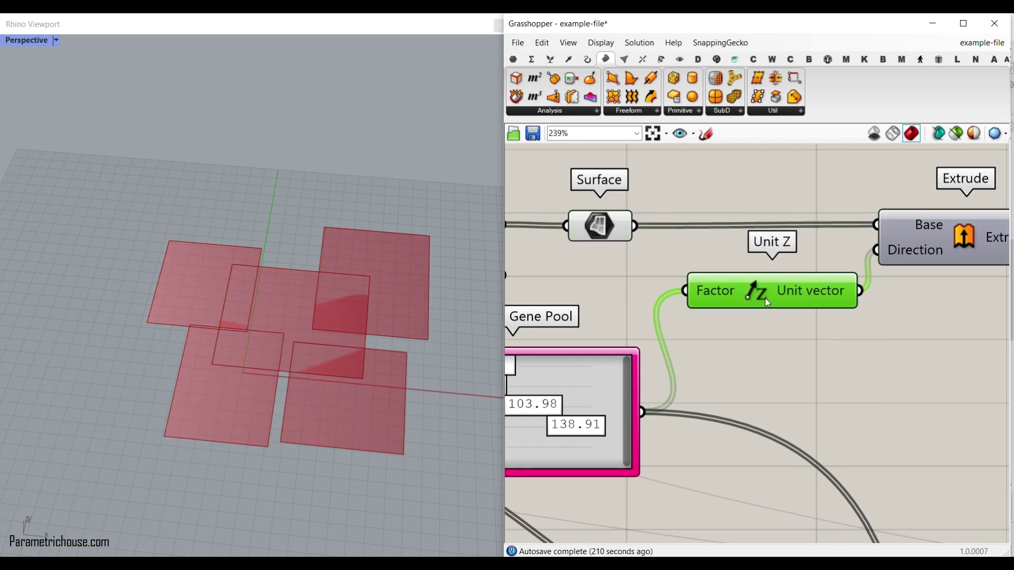
pyautogui.moveTo(649, 363); pyautogui.dragTo(812, 349, button='right')
pyautogui.moveTo(792, 342); pyautogui.dragTo(796, 359)
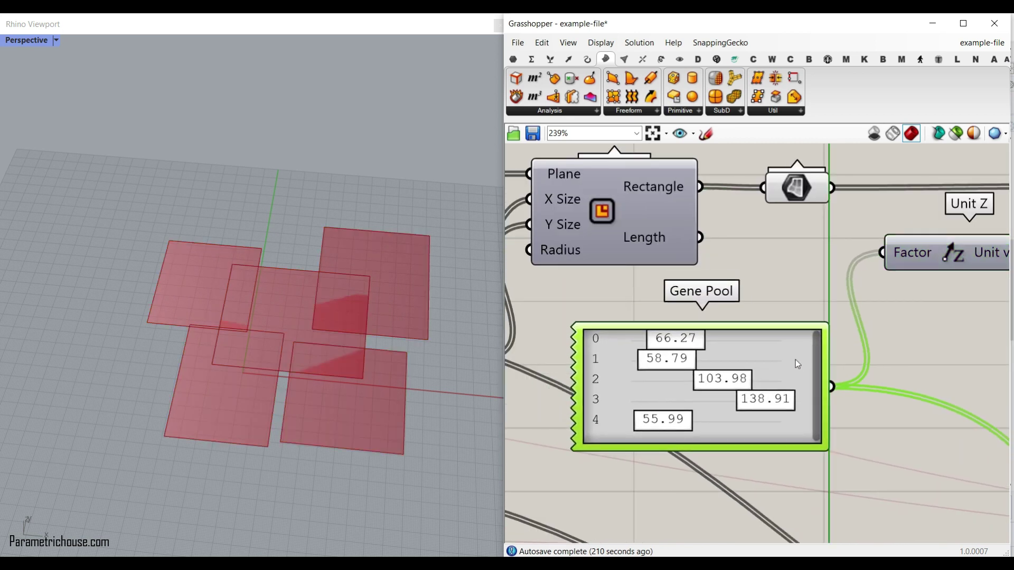
# Turn on the preview of the Extrude component and hide the preview of the Surface component
pyautogui.moveTo(949, 305); pyautogui.dragTo(826, 283, button='right')
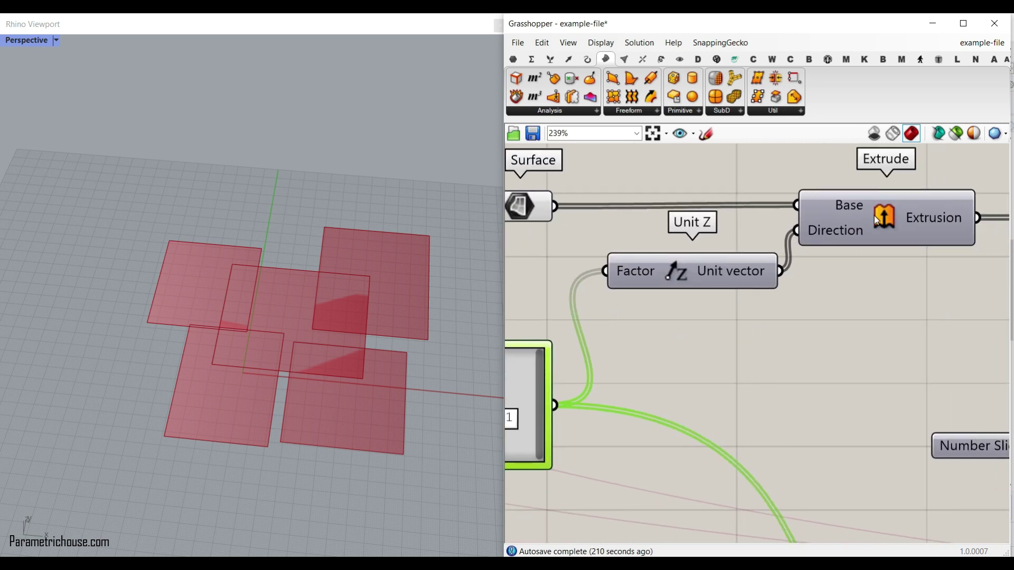
pyautogui.rightClick(874, 215)
pyautogui.click(885, 237)
pyautogui.moveTo(543, 224); pyautogui.dragTo(708, 234, button='right')
pyautogui.rightClick(684, 218)
pyautogui.click(706, 238)
pyautogui.moveTo(328, 322); pyautogui.dragTo(343, 275, button='right')
# Add a Custom Preview component above Solid Union and connect the Extrusion output to its geometry input
pyautogui.moveTo(882, 289); pyautogui.dragTo(687, 301, button='right')
pyautogui.scroll(-2, 687, 301)
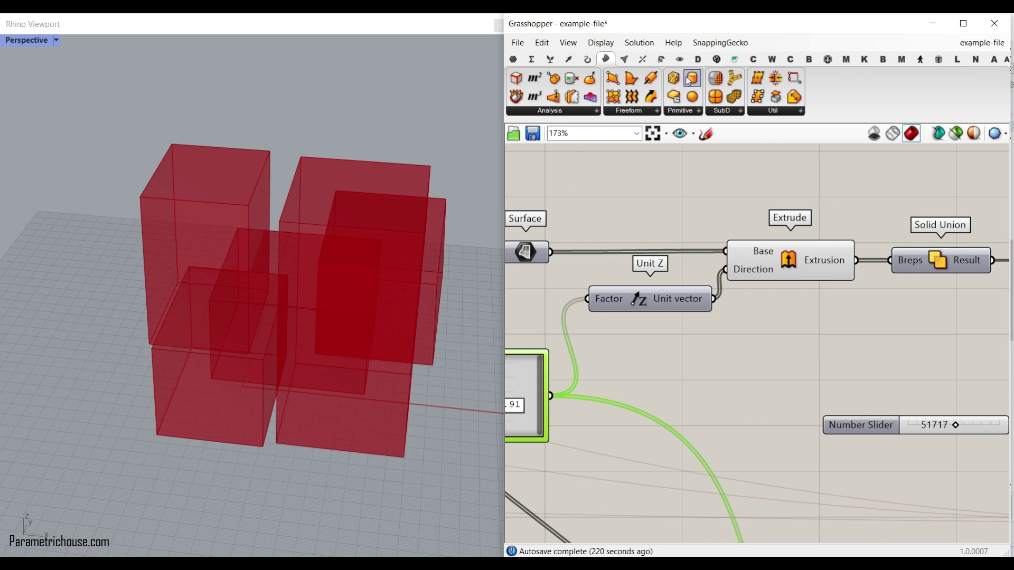
pyautogui.click(679, 58)
pyautogui.moveTo(752, 96); pyautogui.dragTo(898, 202)
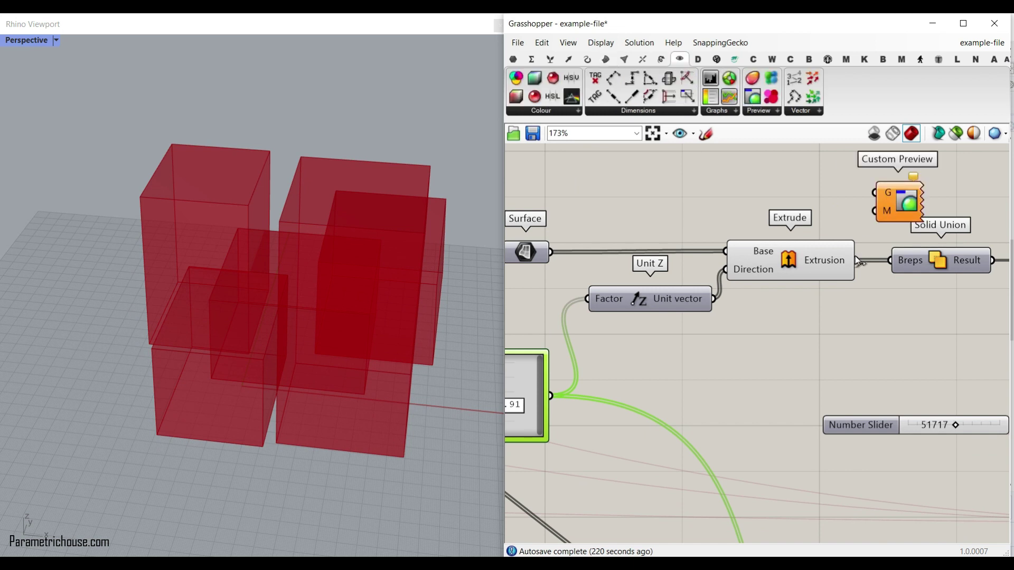
pyautogui.click(778, 199)
pyautogui.moveTo(260, 320); pyautogui.dragTo(309, 333, button='right')
# Randomize all values of the gene pool that drives the extrusion heights twice
pyautogui.moveTo(662, 331); pyautogui.dragTo(886, 283, button='right')
pyautogui.scroll(3, 736, 333)
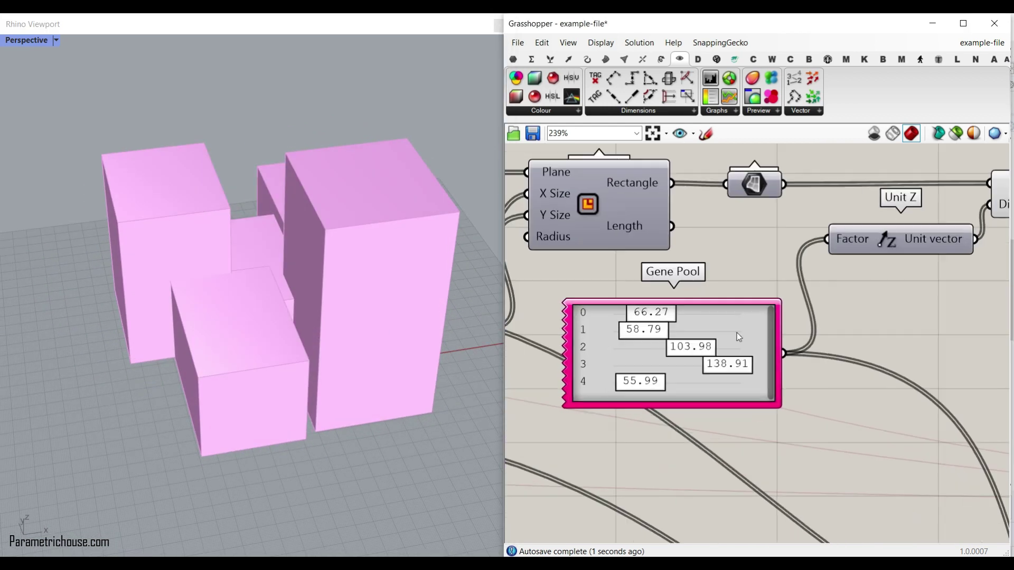
pyautogui.rightClick(726, 320)
pyautogui.click(767, 429)
pyautogui.moveTo(328, 304); pyautogui.dragTo(243, 299, button='right')
pyautogui.rightClick(775, 331)
pyautogui.click(806, 442)
pyautogui.scroll(-3, 243, 299)
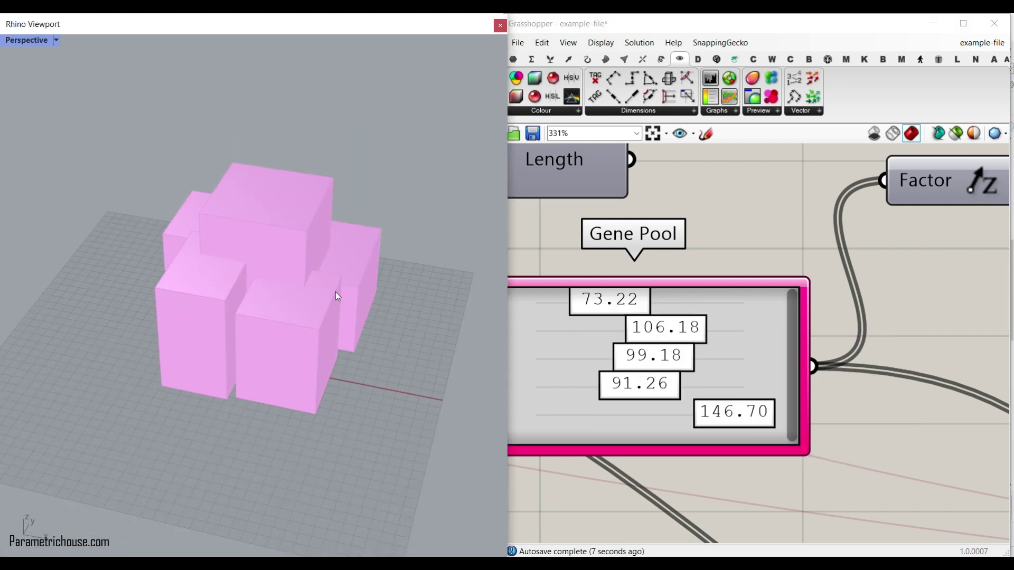
# Delete the Custom Preview component and toggle the Extrude preview off and back on
pyautogui.scroll(-5, 883, 277)
pyautogui.moveTo(884, 277); pyautogui.dragTo(616, 294, button='right')
pyautogui.scroll(3, 766, 236)
pyautogui.rightClick(800, 202)
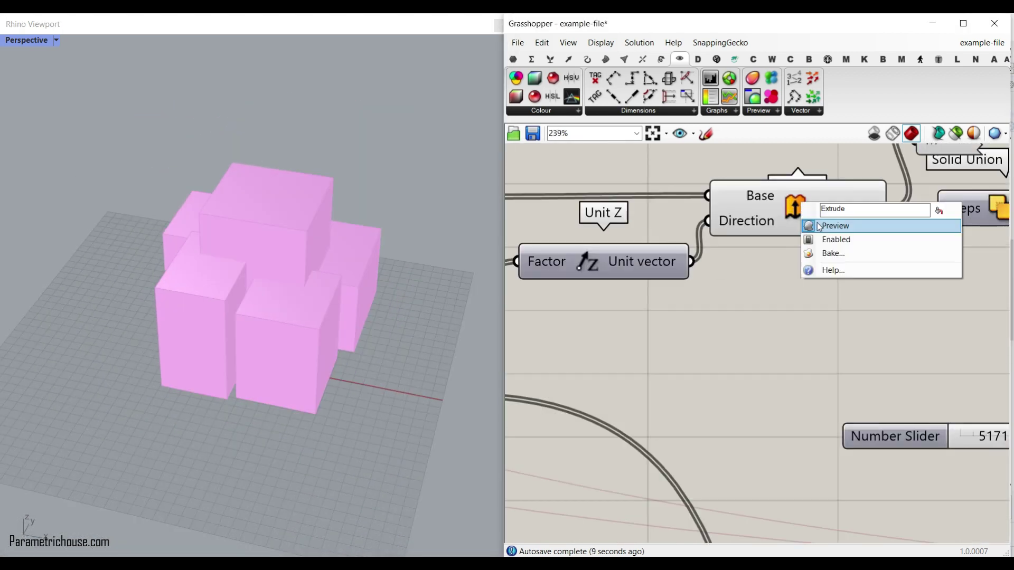
pyautogui.click(824, 225)
pyautogui.moveTo(951, 165); pyautogui.dragTo(858, 220, button='right')
pyautogui.click(851, 168)
pyautogui.press('Delete')
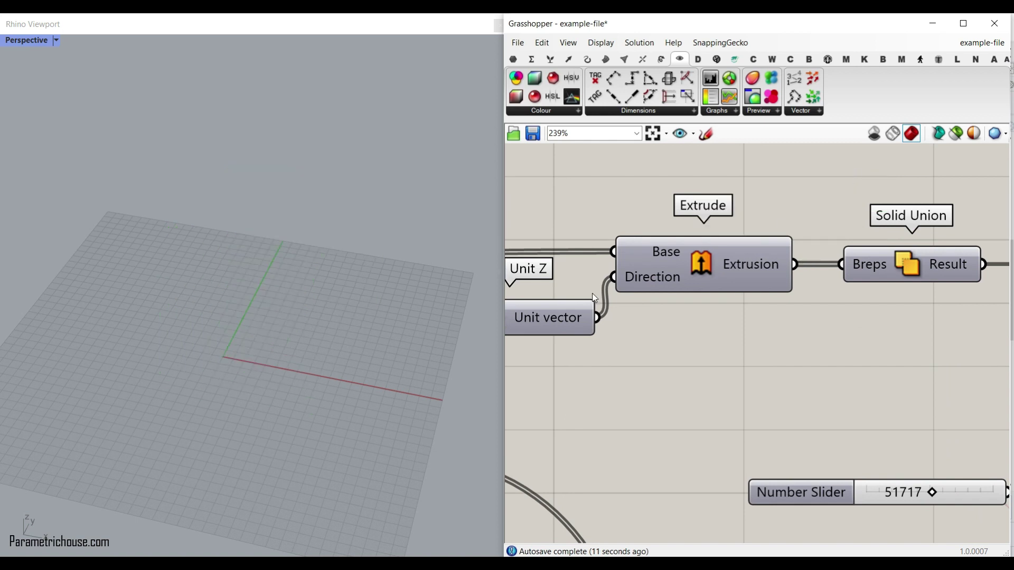
pyautogui.rightClick(684, 258)
pyautogui.click(712, 276)
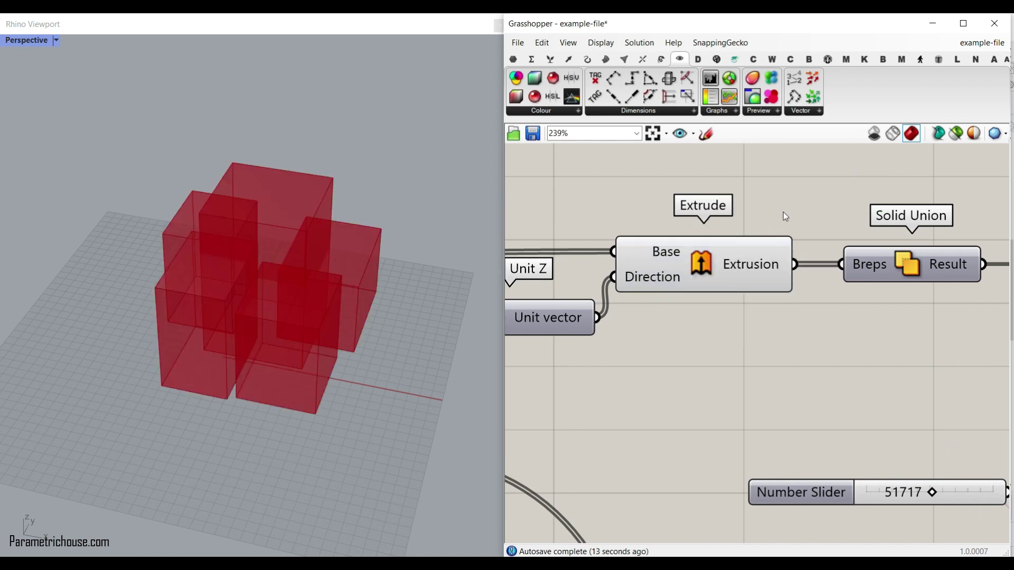
# Hide the preview of the Extrude component and turn on the preview of the Solid Union component
pyautogui.click(640, 61)
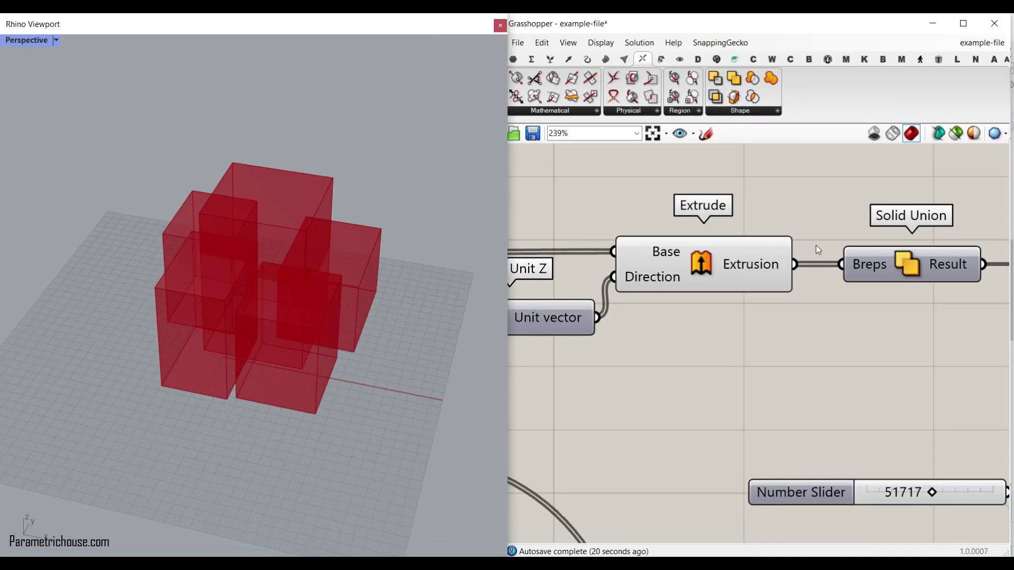
pyautogui.moveTo(943, 283); pyautogui.dragTo(749, 293, button='right')
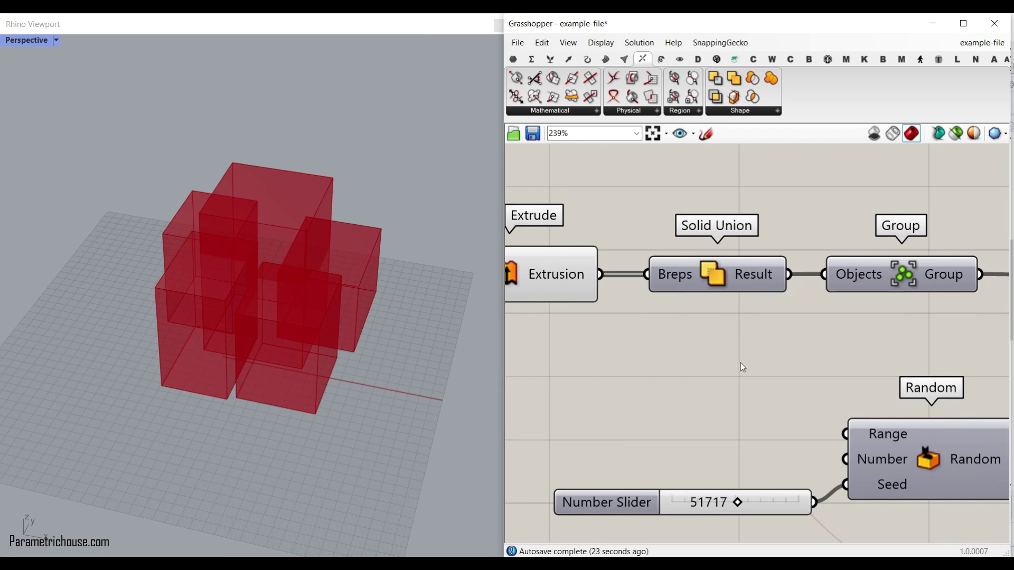
pyautogui.scroll(-2, 736, 361)
pyautogui.scroll(3, 739, 304)
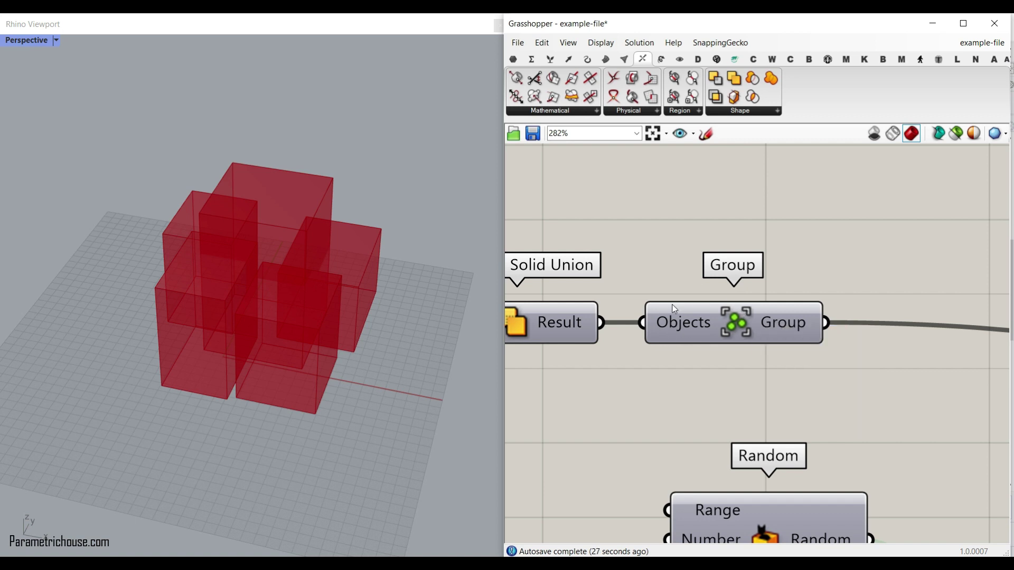
pyautogui.moveTo(695, 303); pyautogui.dragTo(928, 289, button='right')
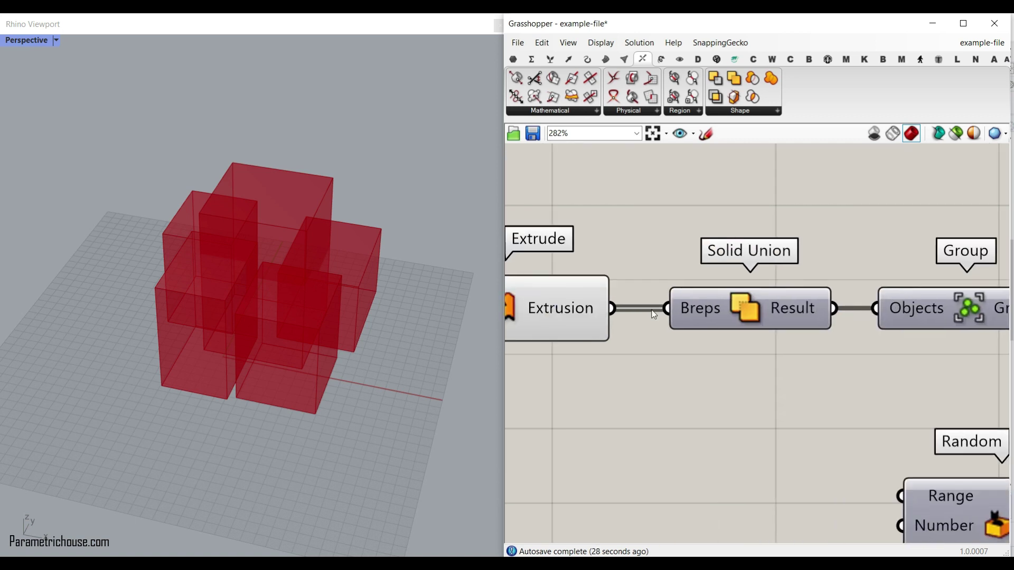
pyautogui.rightClick(517, 298)
pyautogui.click(540, 320)
pyautogui.rightClick(742, 304)
pyautogui.click(759, 326)
pyautogui.moveTo(259, 306); pyautogui.dragTo(252, 340, button='right')
# Turn the preview of the Point component back on
pyautogui.moveTo(671, 253); pyautogui.dragTo(726, 263, button='right')
pyautogui.scroll(-4, 521, 263)
pyautogui.moveTo(520, 262); pyautogui.dragTo(940, 248, button='right')
pyautogui.moveTo(520, 271); pyautogui.dragTo(610, 265, button='right')
pyautogui.scroll(2, 611, 263)
pyautogui.rightClick(620, 262)
pyautogui.click(655, 276)
# Select the Point component and move the lower-left point outward along X until its box separates from the union
pyautogui.click(611, 260)
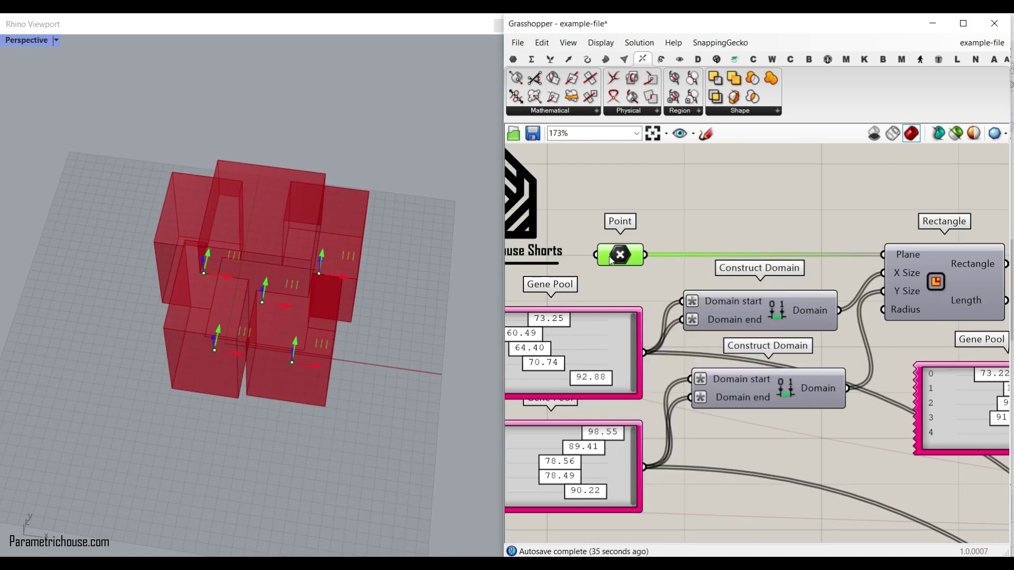
pyautogui.moveTo(235, 355); pyautogui.dragTo(129, 347)
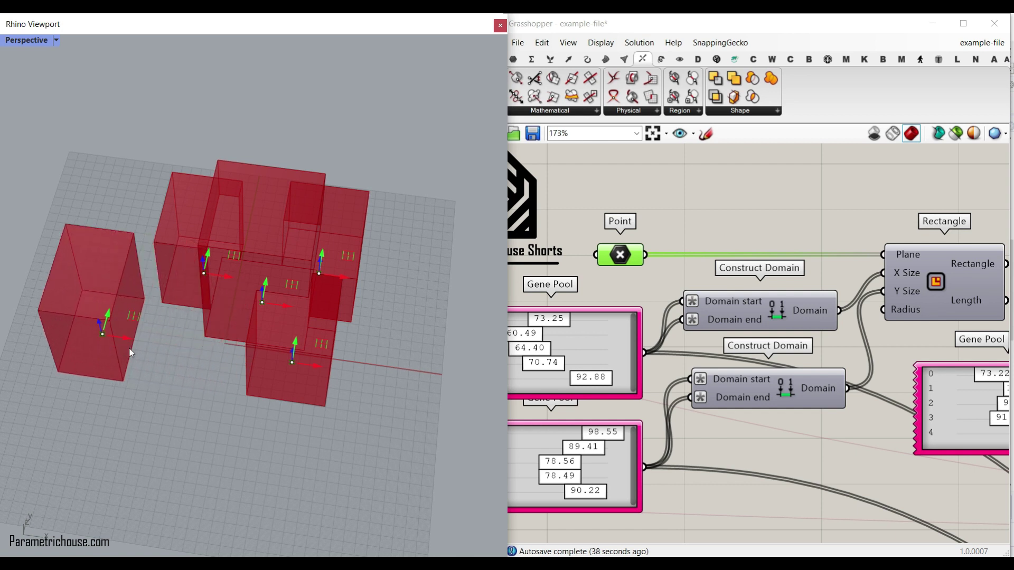
pyautogui.moveTo(159, 302); pyautogui.dragTo(83, 264, button='right')
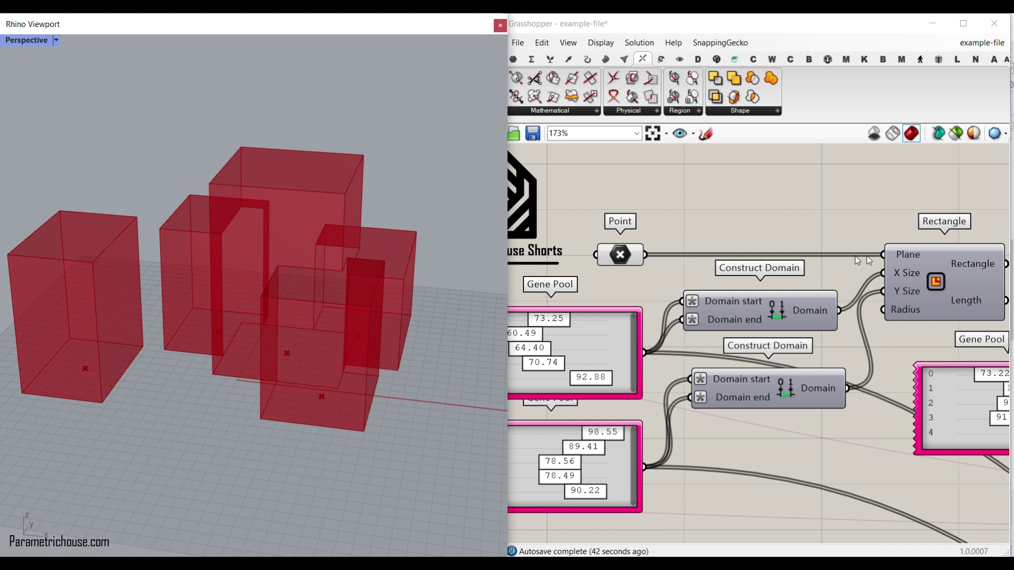
# Inspect the Result output of the Solid Union component to check how many closed breps it returns
pyautogui.moveTo(861, 260); pyautogui.dragTo(739, 271, button='right')
pyautogui.scroll(-2, 739, 270)
pyautogui.moveTo(896, 262); pyautogui.dragTo(628, 276, button='right')
pyautogui.scroll(2, 771, 293)
pyautogui.moveTo(744, 290)
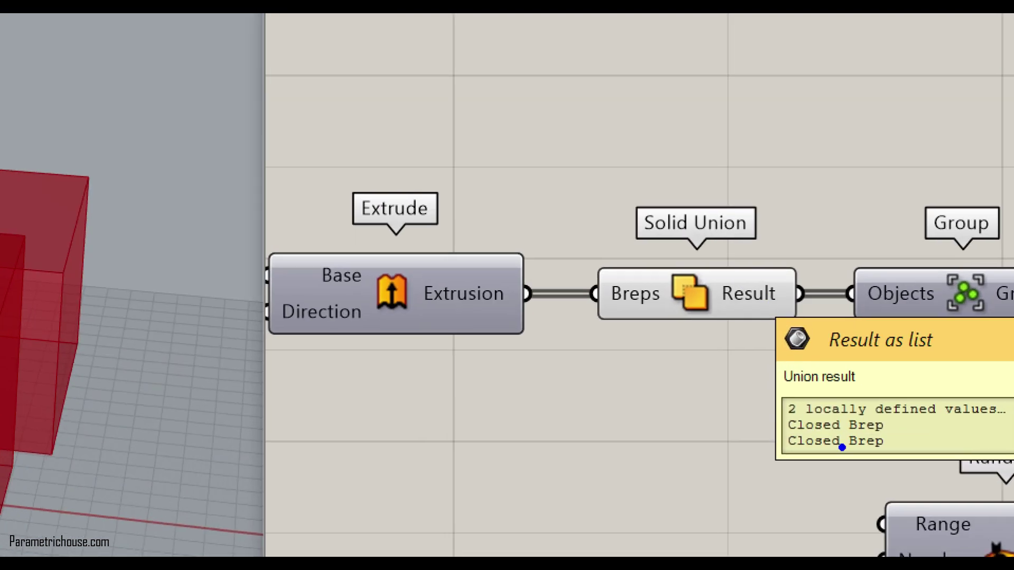
pyautogui.moveTo(738, 348)
pyautogui.mouseDown()
pyautogui.moveTo(746, 353)
pyautogui.moveTo(761, 337)
pyautogui.moveTo(755, 358)
pyautogui.mouseUp()
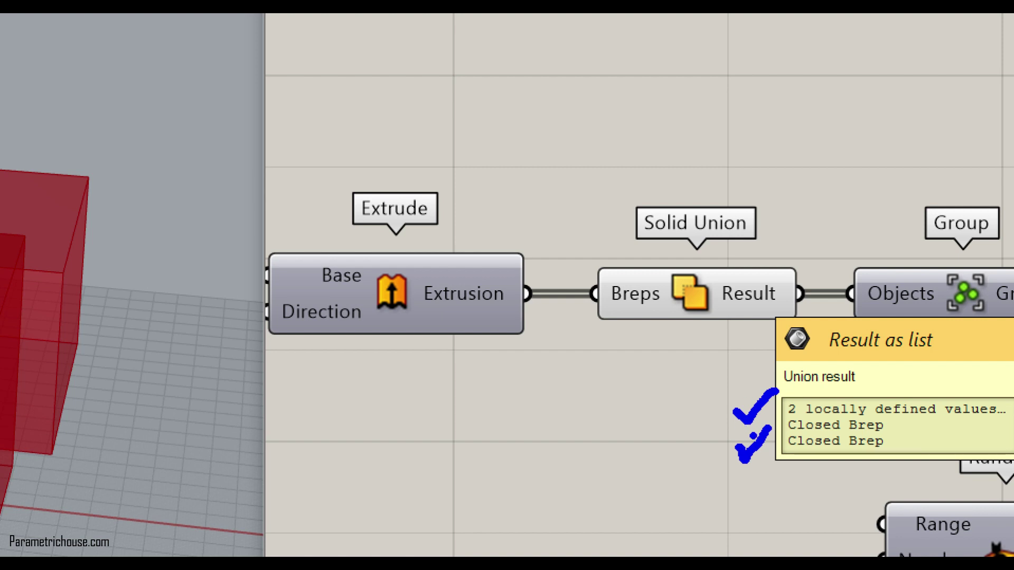
pyautogui.moveTo(877, 408)
pyautogui.mouseDown()
pyautogui.moveTo(861, 390)
pyautogui.moveTo(761, 465)
pyautogui.moveTo(872, 391)
pyautogui.mouseUp()
pyautogui.moveTo(620, 427)
pyautogui.mouseDown()
pyautogui.moveTo(626, 449)
pyautogui.moveTo(661, 436)
pyautogui.moveTo(640, 465)
pyautogui.moveTo(677, 425)
pyautogui.mouseUp()
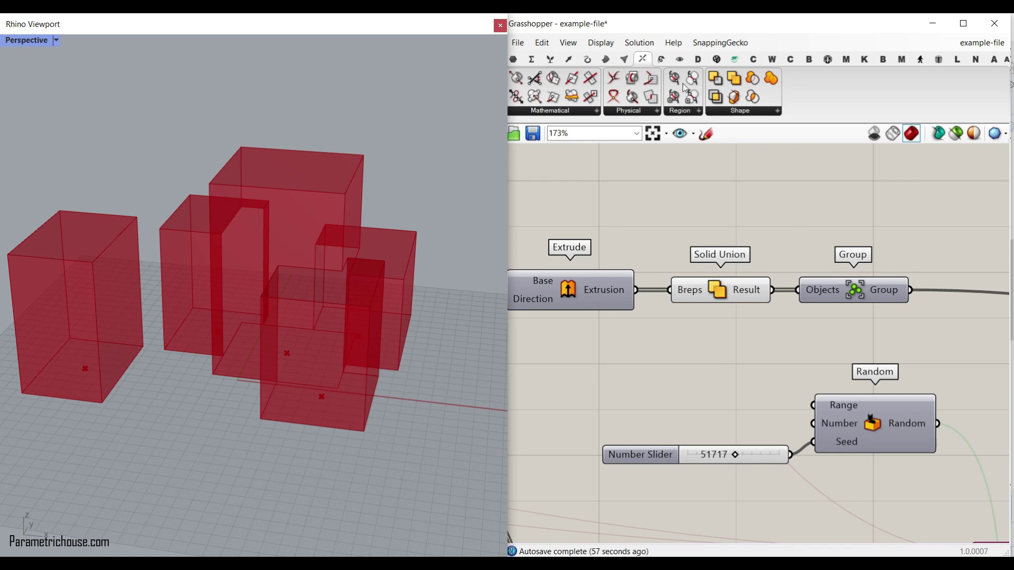
# Locate the Group component among the Transform utility components
pyautogui.click(661, 58)
pyautogui.click(819, 111)
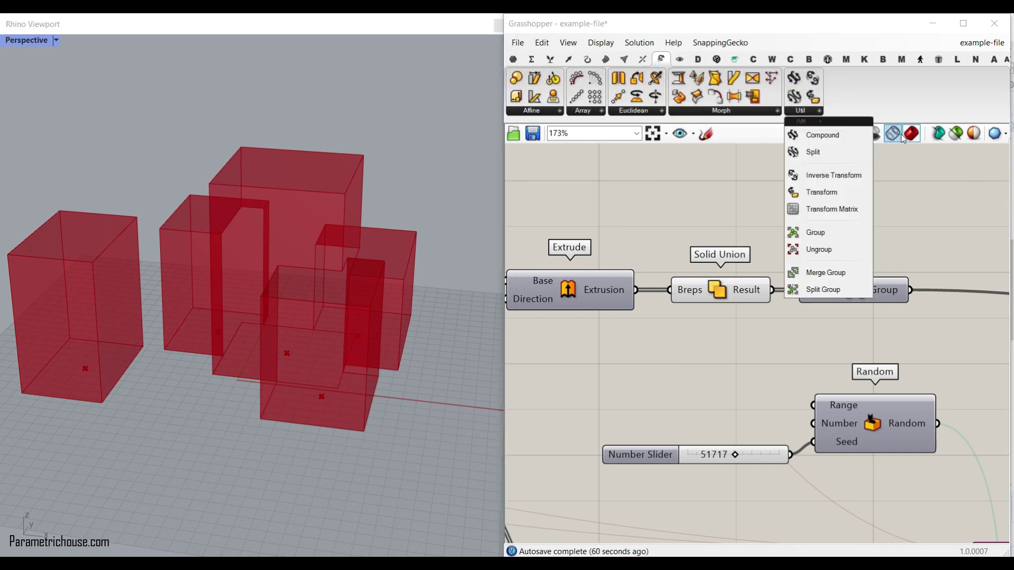
pyautogui.keyDown('ctrl'); pyautogui.moveTo(771, 220); pyautogui.dragTo(855, 246); pyautogui.keyUp('ctrl')
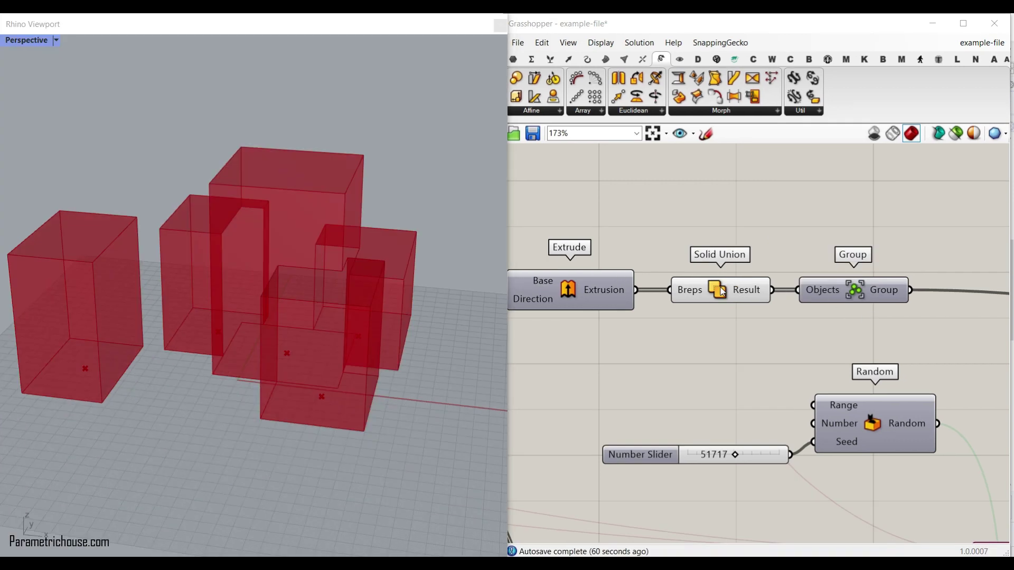
# Hide the Solid Union preview, turn on the Group preview and inspect the Group output
pyautogui.rightClick(722, 291)
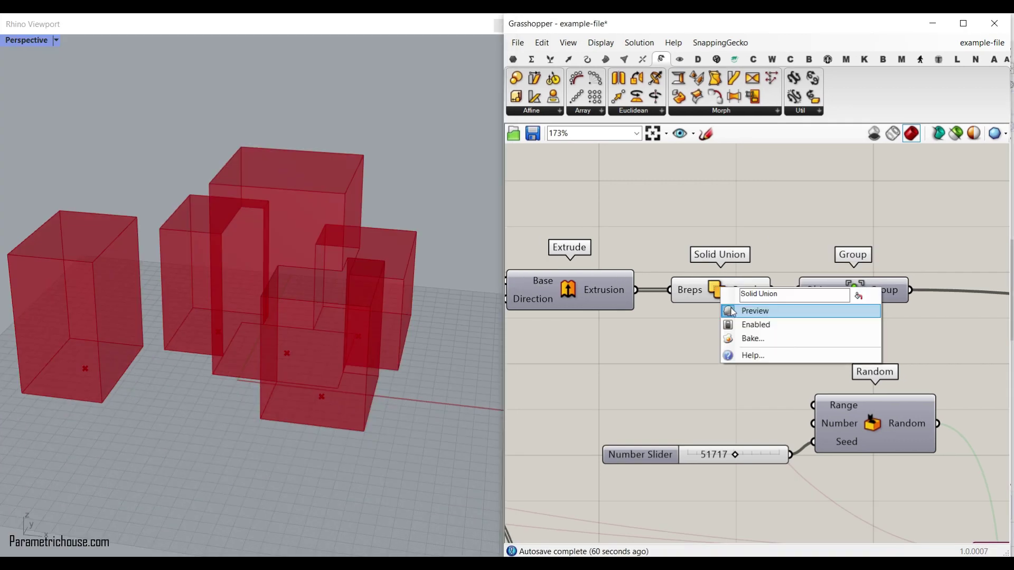
pyautogui.click(750, 310)
pyautogui.rightClick(870, 291)
pyautogui.click(879, 309)
pyautogui.moveTo(885, 293)
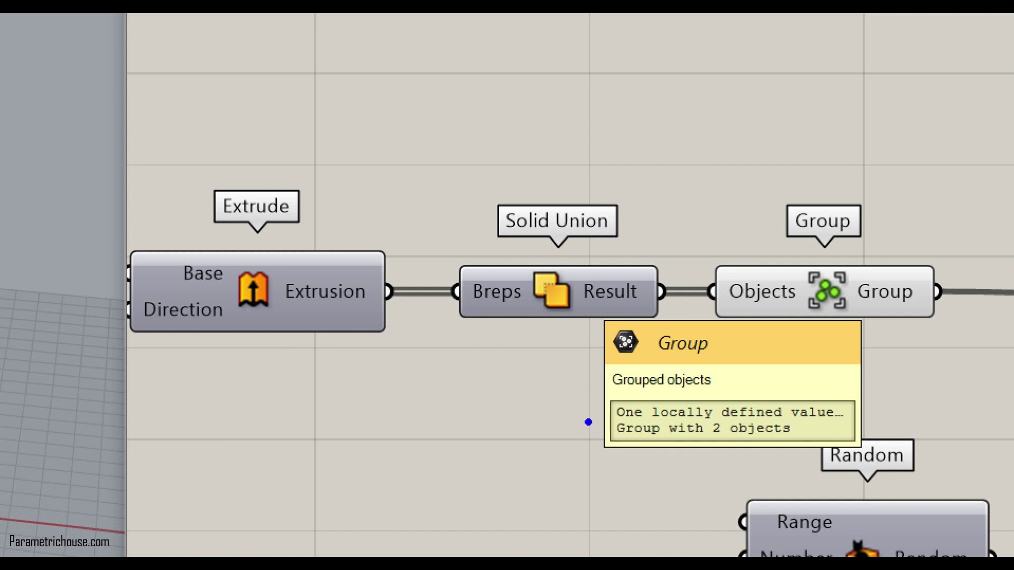
pyautogui.moveTo(563, 423)
pyautogui.mouseDown()
pyautogui.moveTo(599, 423)
pyautogui.moveTo(596, 432)
pyautogui.mouseUp()
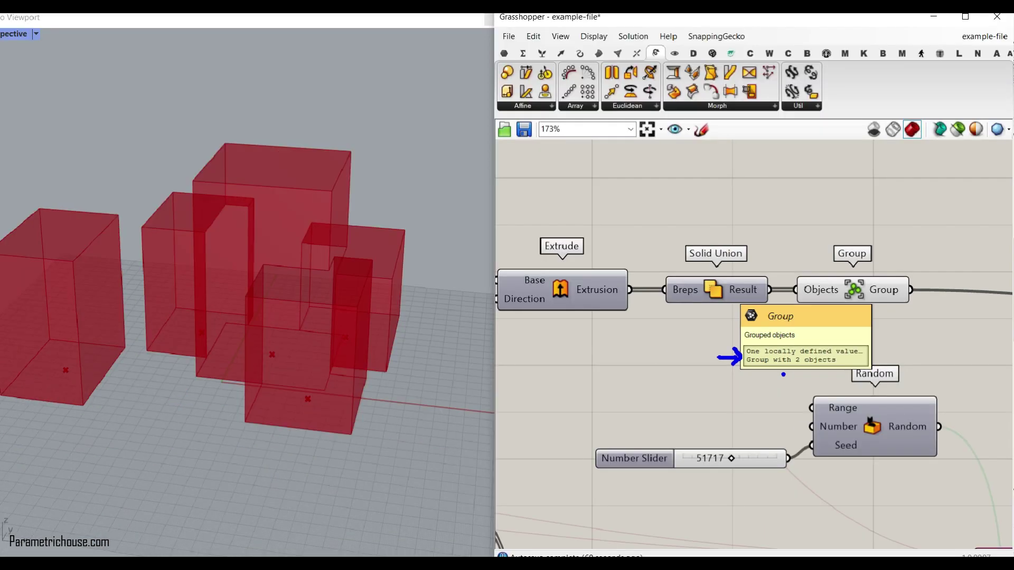
# Select the Point component and move the separated box's point back toward the other boxes, then deselect it
pyautogui.moveTo(702, 331); pyautogui.dragTo(853, 326, button='right')
pyautogui.scroll(-5, 853, 326)
pyautogui.moveTo(581, 329); pyautogui.dragTo(761, 330, button='right')
pyautogui.scroll(1, 671, 330)
pyautogui.scroll(3, 671, 326)
pyautogui.click(673, 282)
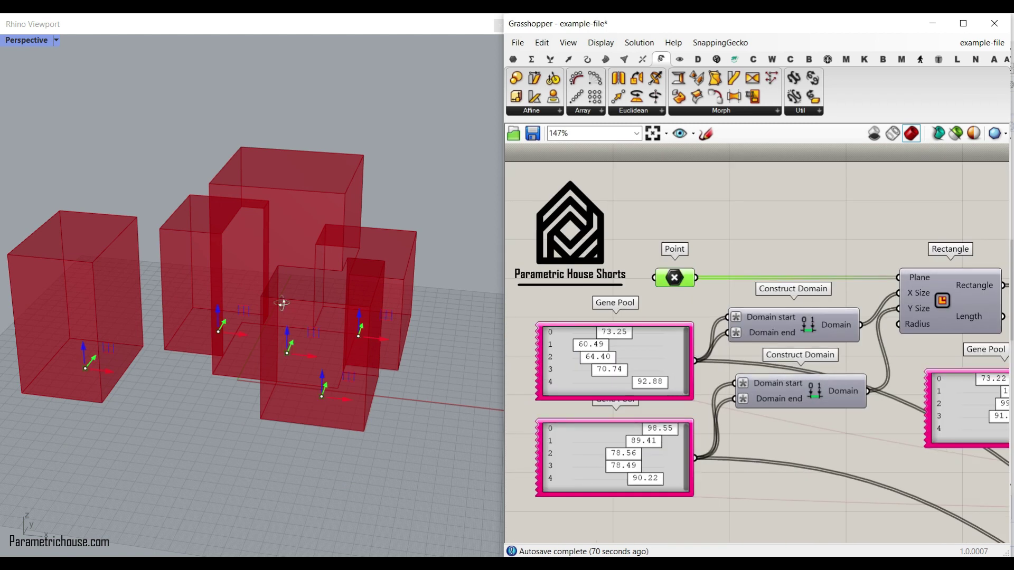
pyautogui.moveTo(280, 303); pyautogui.dragTo(275, 343, button='right')
pyautogui.moveTo(112, 347); pyautogui.dragTo(185, 368, button='right')
pyautogui.moveTo(174, 312); pyautogui.dragTo(180, 287)
pyautogui.click(740, 224)
pyautogui.moveTo(248, 370); pyautogui.dragTo(294, 269, button='right')
# Hide the preview of the Point component
pyautogui.moveTo(889, 258); pyautogui.dragTo(727, 277, button='right')
pyautogui.scroll(-2, 728, 276)
pyautogui.scroll(-2, 771, 273)
pyautogui.scroll(3, 637, 286)
pyautogui.moveTo(602, 265); pyautogui.dragTo(646, 295)
pyautogui.middleClick(671, 232)
pyautogui.click(692, 254)
pyautogui.moveTo(312, 322); pyautogui.dragTo(316, 352, button='right')
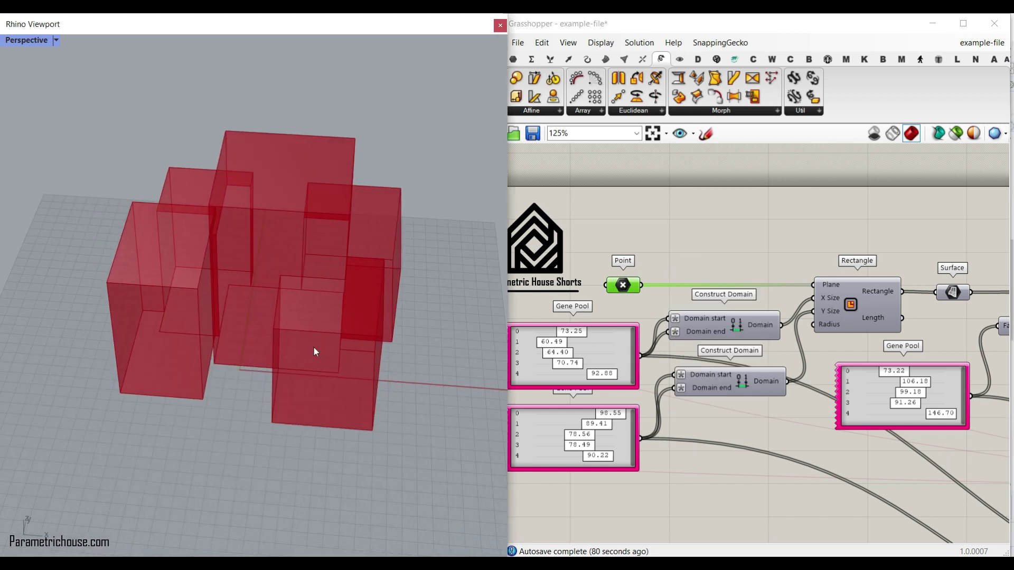
# Highlight the grouped boxes by selecting the Group component, and review the definition from the gene pools to the group
pyautogui.scroll(-4, 739, 285)
pyautogui.scroll(4, 737, 305)
pyautogui.click(737, 305)
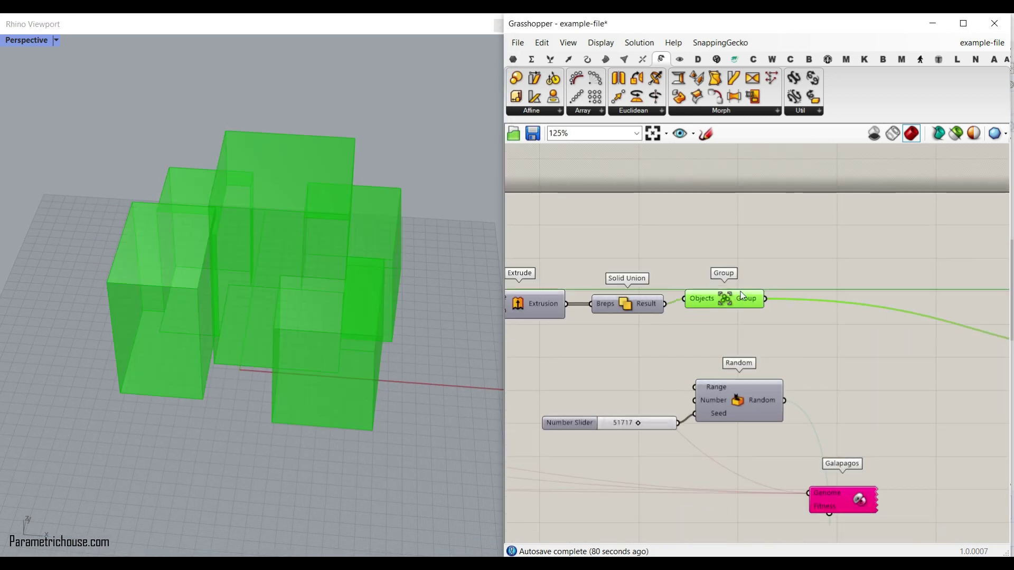
pyautogui.click(779, 277)
pyautogui.moveTo(764, 308)
pyautogui.scroll(-5, 756, 309)
pyautogui.moveTo(640, 335); pyautogui.dragTo(763, 328, button='right')
pyautogui.scroll(3, 750, 328)
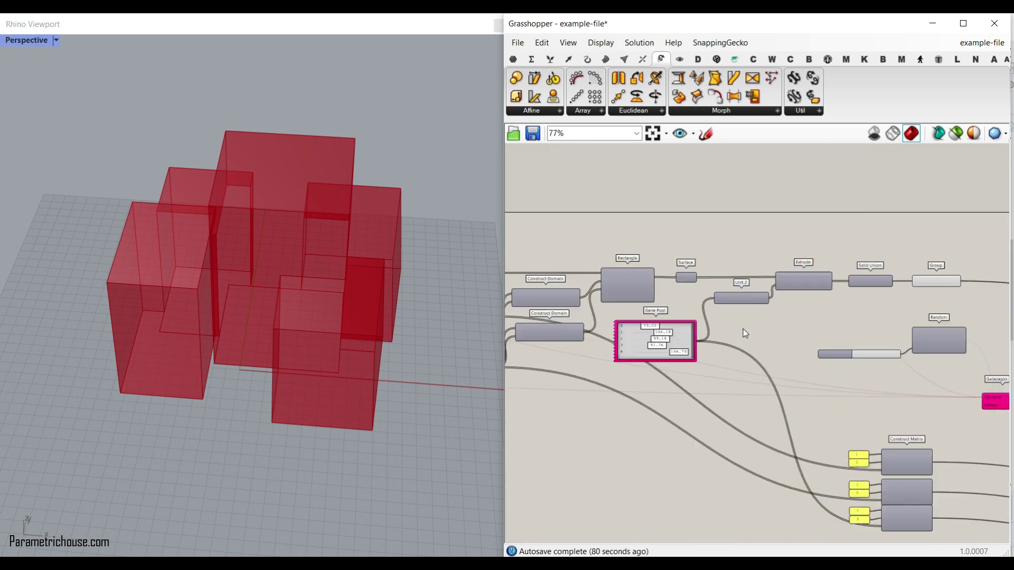
pyautogui.moveTo(625, 348); pyautogui.dragTo(733, 344, button='right')
pyautogui.moveTo(249, 283); pyautogui.dragTo(256, 307, button='right')
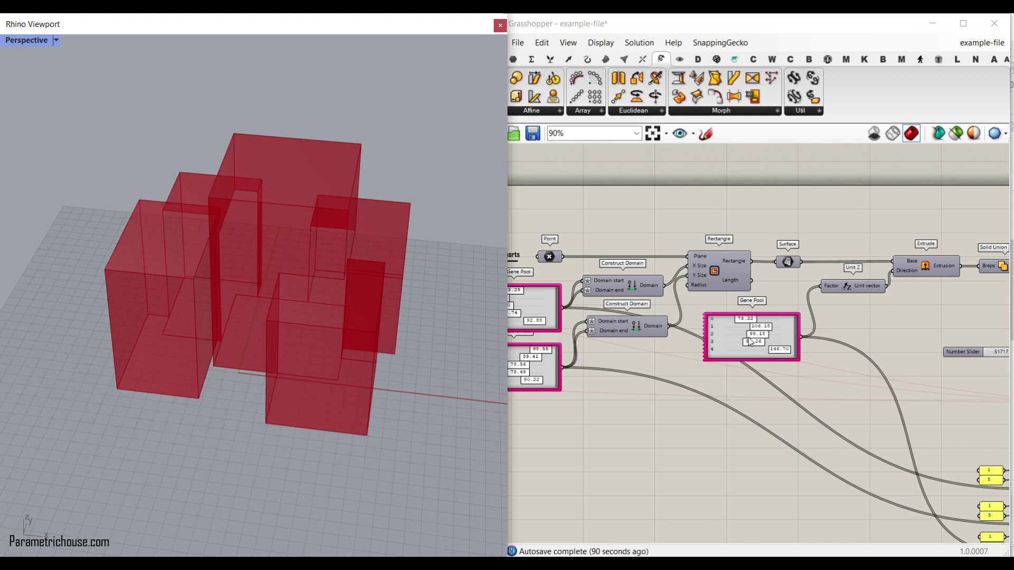
# Select the Galapagos component and move it beside the gene pools to expose its genome connections
pyautogui.click(700, 234)
pyautogui.click(513, 59)
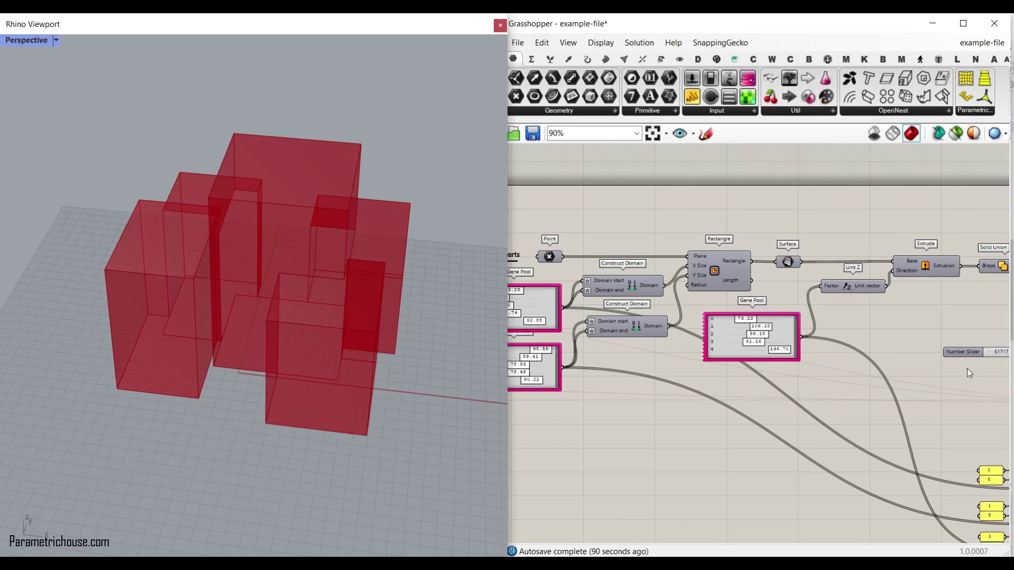
pyautogui.moveTo(968, 368); pyautogui.dragTo(623, 313, button='right')
pyautogui.scroll(3, 786, 338)
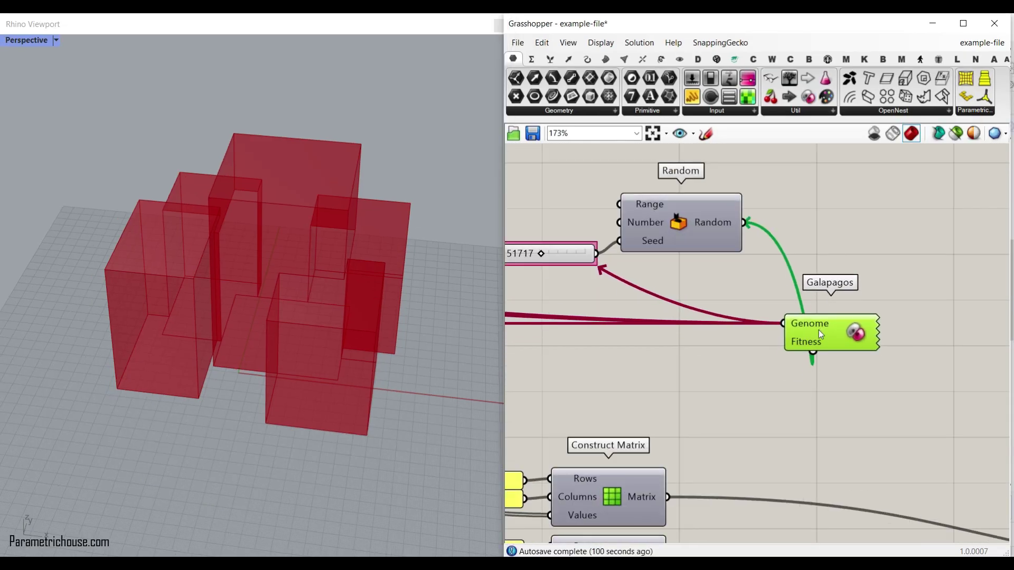
pyautogui.scroll(-8, 822, 334)
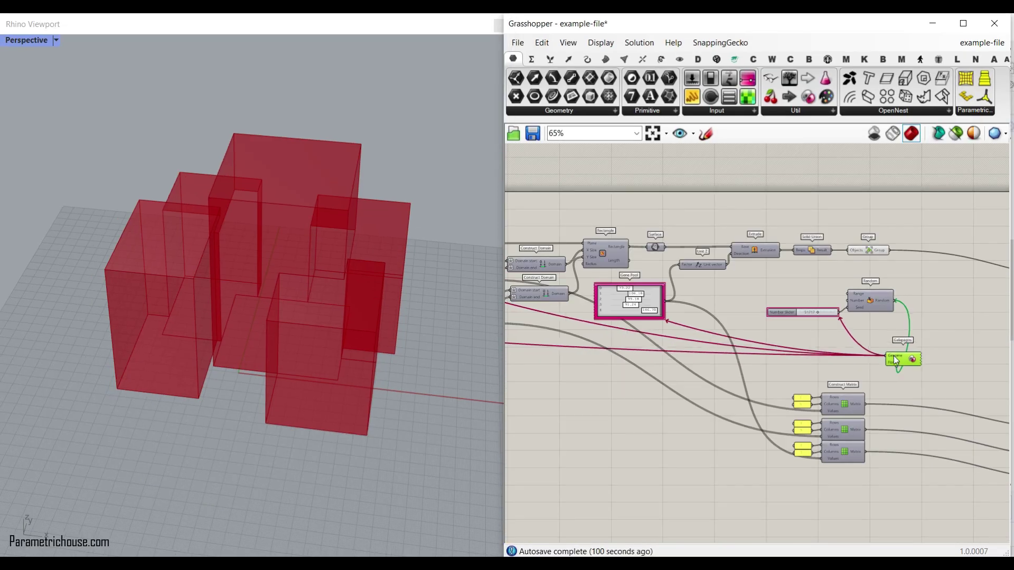
pyautogui.moveTo(894, 357); pyautogui.dragTo(640, 365)
pyautogui.scroll(5, 565, 325)
pyautogui.moveTo(663, 342); pyautogui.dragTo(834, 336, button='right')
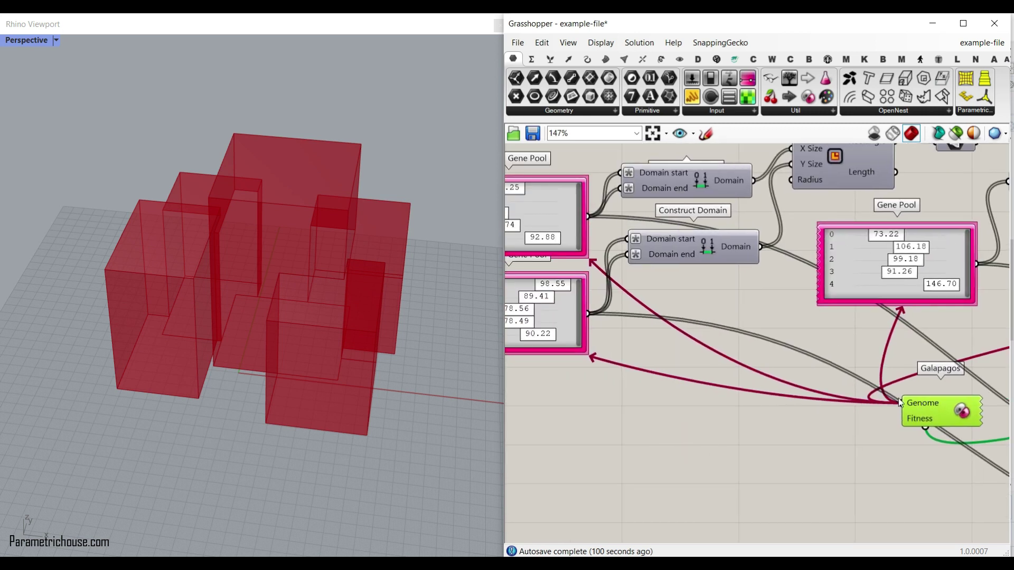
# Set the first value of the extrusion-height gene pool to 72.50 and shift Galapagos closer to the size gene pools
pyautogui.moveTo(889, 240)
pyautogui.mouseDown()
pyautogui.moveTo(880, 242)
pyautogui.moveTo(888, 243)
pyautogui.mouseUp()
pyautogui.moveTo(922, 418); pyautogui.dragTo(828, 427)
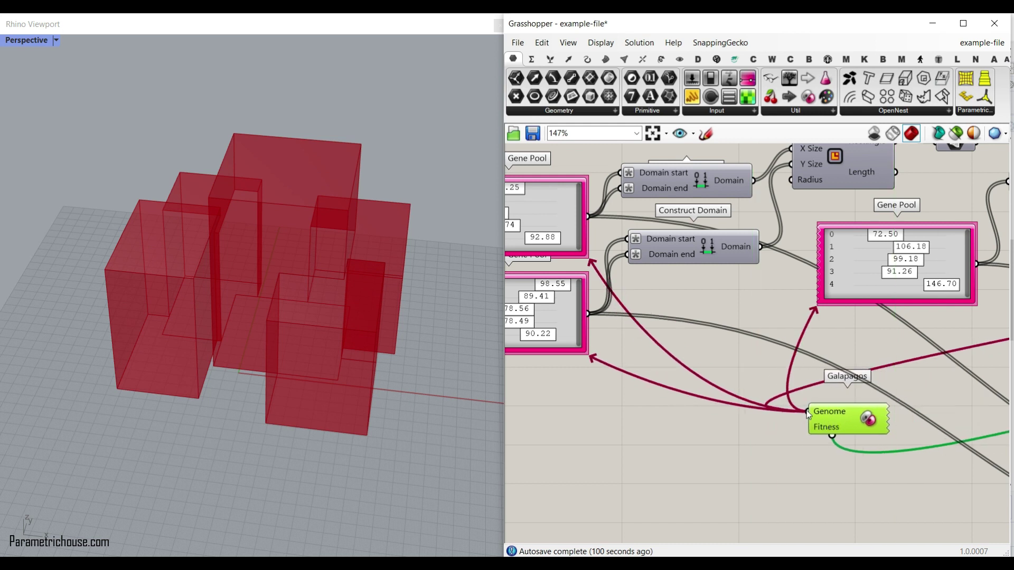
pyautogui.moveTo(616, 290); pyautogui.dragTo(611, 351)
# Move the Galapagos component back to its place just below the Random component
pyautogui.moveTo(836, 342); pyautogui.dragTo(637, 360, button='right')
pyautogui.moveTo(659, 433); pyautogui.dragTo(974, 400)
pyautogui.scroll(-4, 671, 402)
pyautogui.moveTo(974, 400); pyautogui.dragTo(725, 400, button='right')
pyautogui.scroll(3, 725, 399)
pyautogui.moveTo(725, 398); pyautogui.dragTo(810, 355)
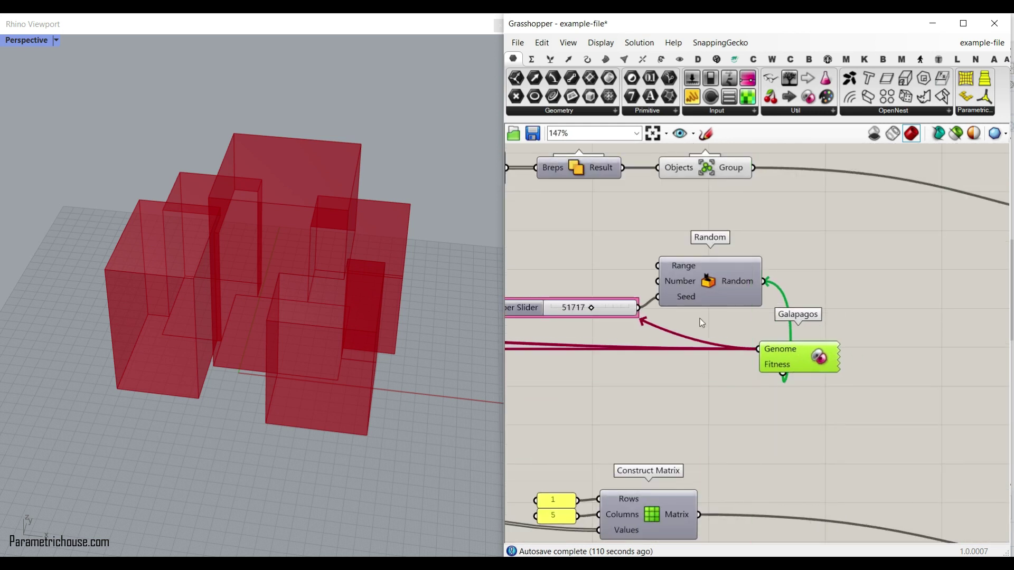
# Find the Random component's category and examine the Range and Number inputs of the Random component
pyautogui.click(550, 58)
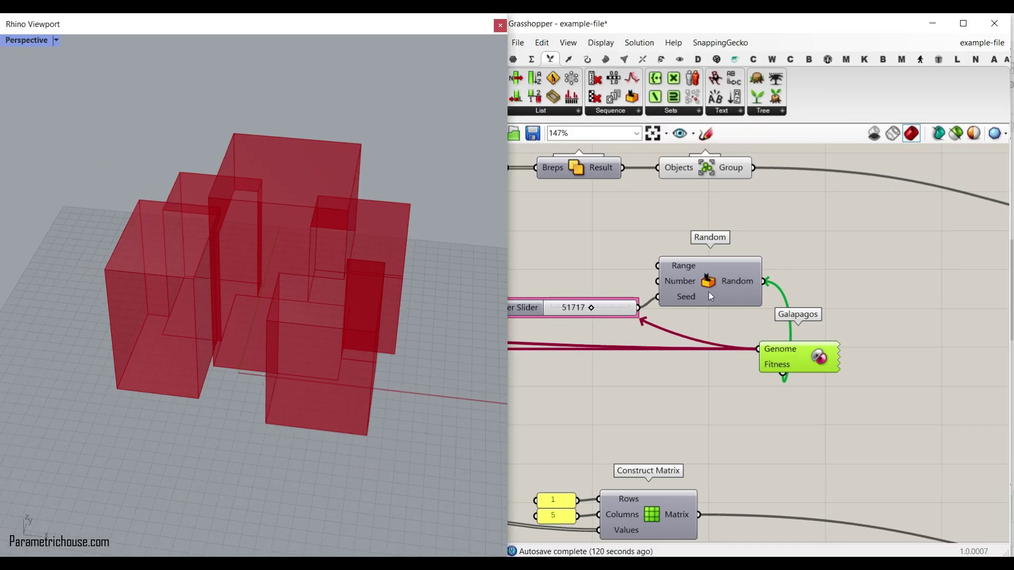
pyautogui.scroll(3, 708, 291)
pyautogui.moveTo(707, 291); pyautogui.dragTo(729, 278)
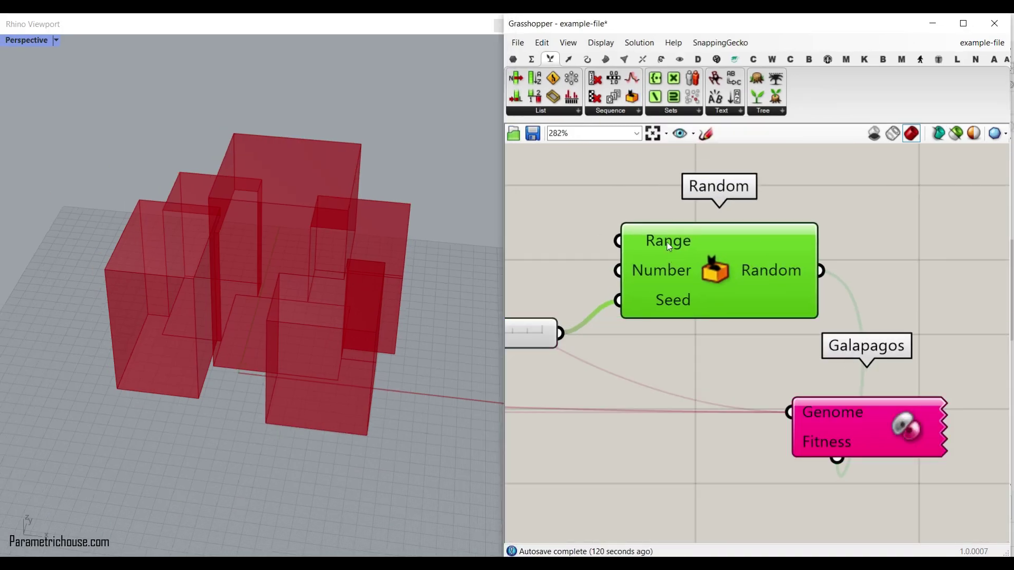
pyautogui.moveTo(669, 246)
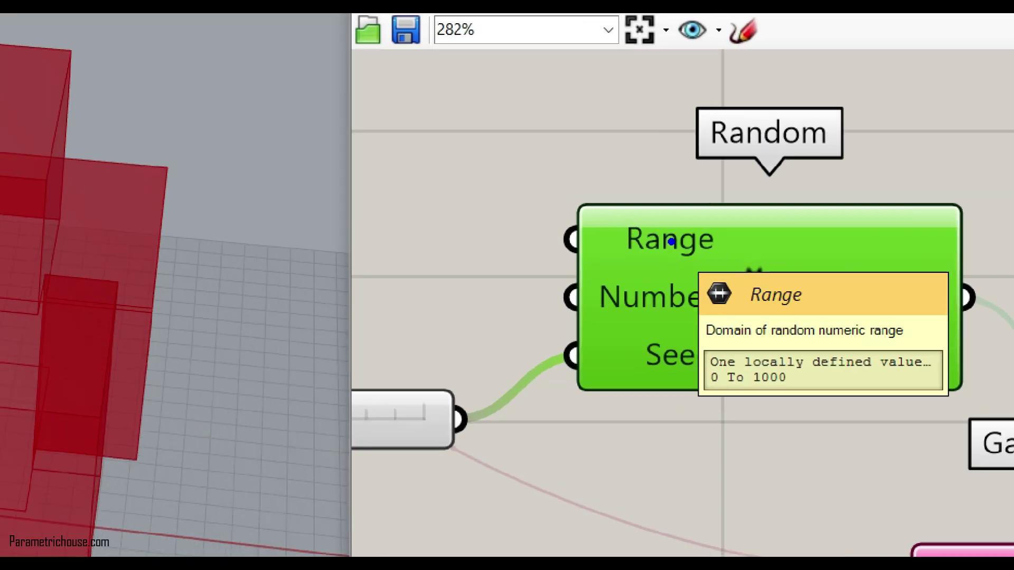
pyautogui.moveTo(707, 400); pyautogui.dragTo(795, 394)
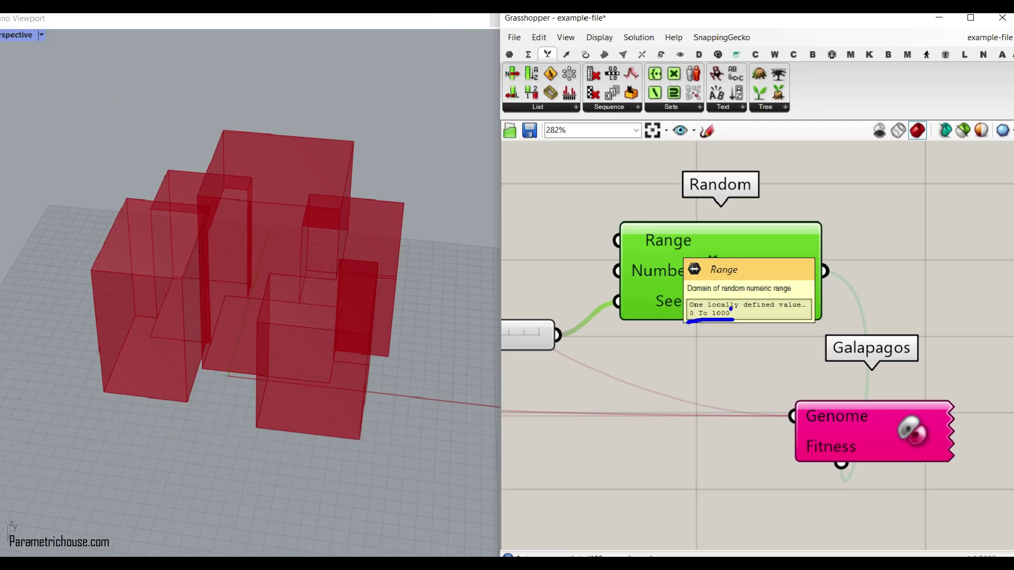
pyautogui.moveTo(630, 303)
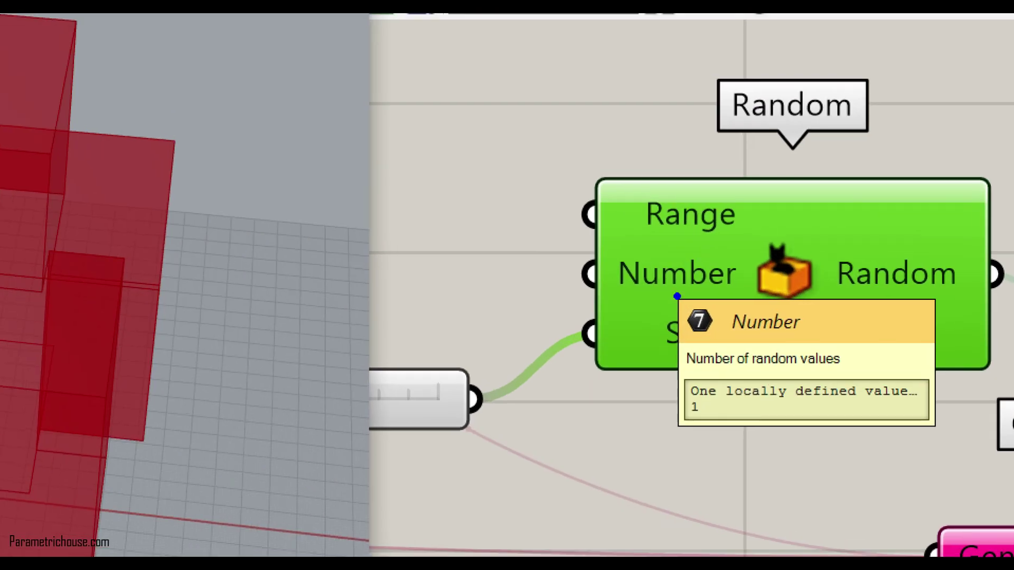
pyautogui.moveTo(851, 228)
pyautogui.mouseDown()
pyautogui.moveTo(897, 247)
pyautogui.moveTo(942, 249)
pyautogui.mouseUp()
pyautogui.click(954, 256)
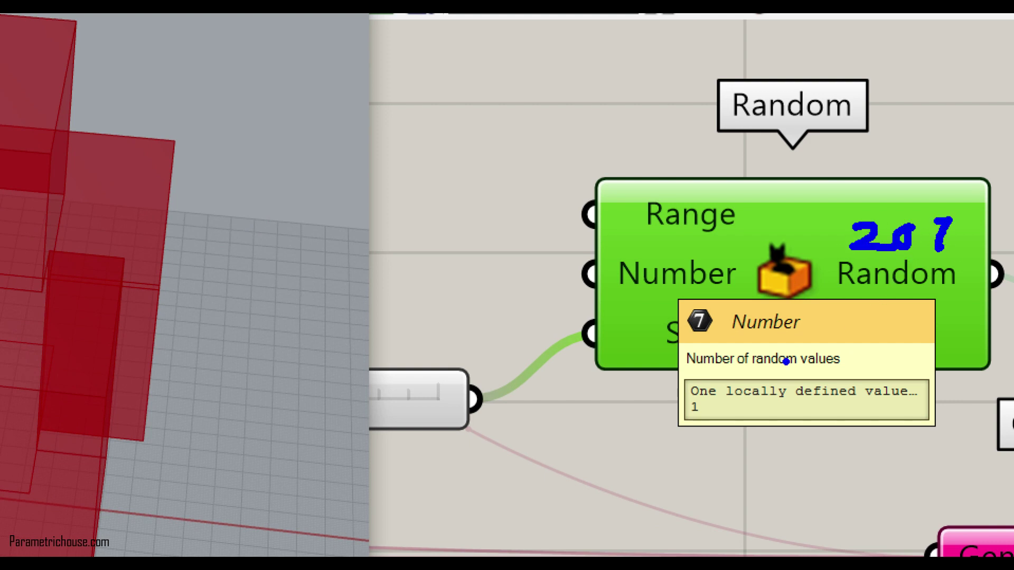
pyautogui.press('Escape')
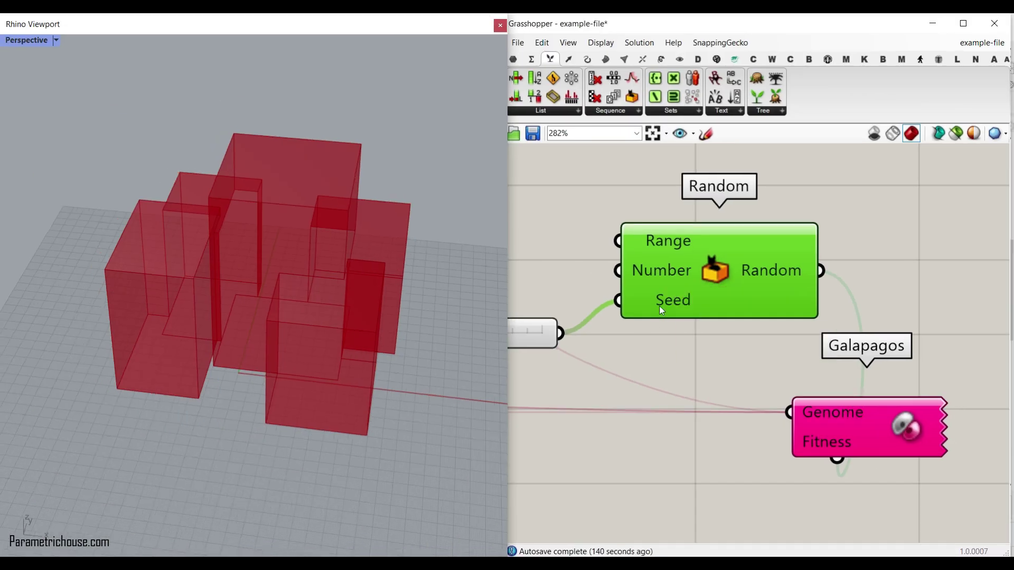
# Examine the limits of the number slider that feeds the Seed input of Random
pyautogui.scroll(2, 660, 320)
pyautogui.scroll(-2, 659, 323)
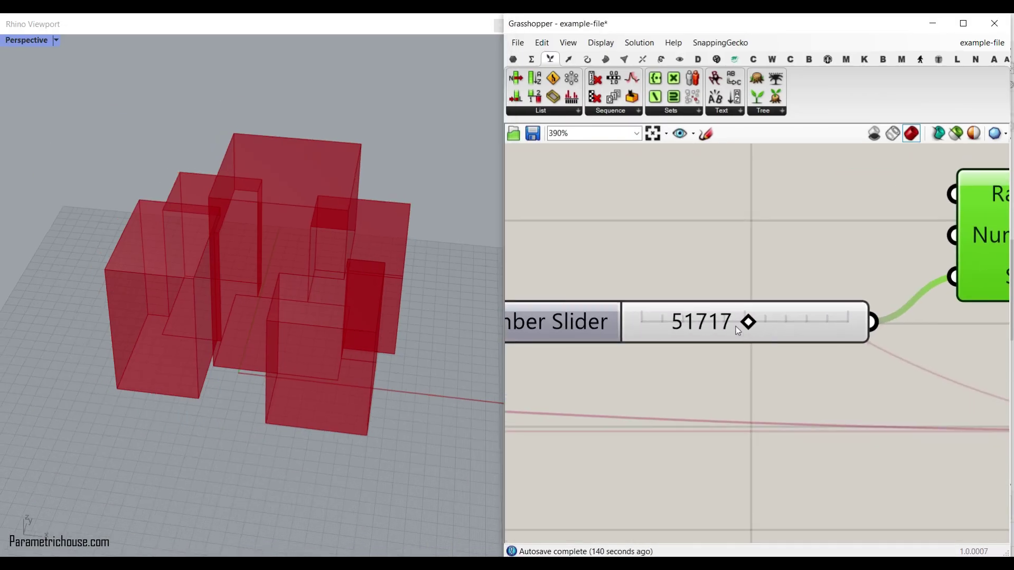
pyautogui.scroll(-2, 680, 331)
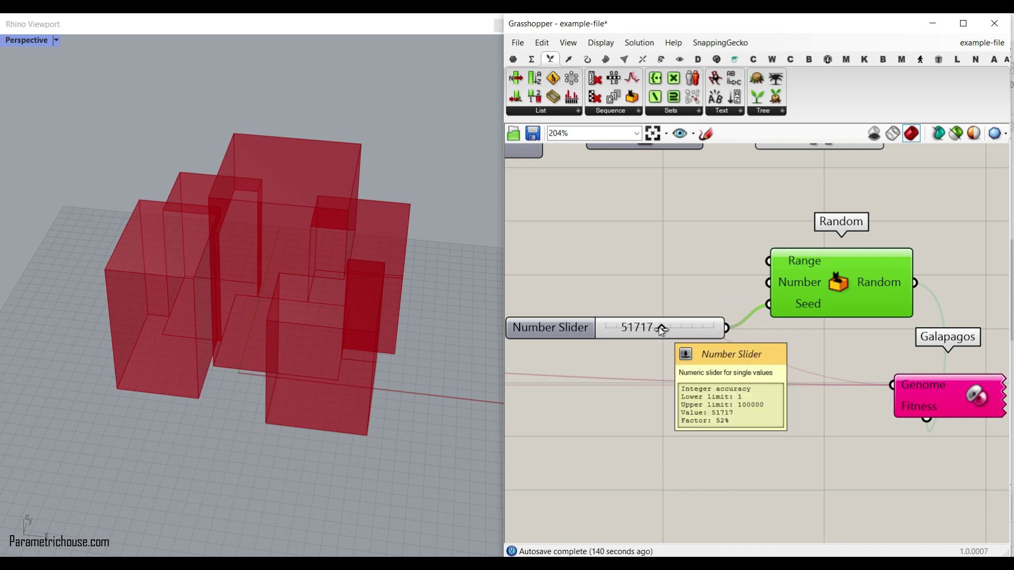
# Add a panel connected to the Random output and place it beneath the seed number slider
pyautogui.doubleClick(698, 272)
pyautogui.write('//')
pyautogui.press('Return')
pyautogui.scroll(-2, 703, 268)
pyautogui.moveTo(722, 274); pyautogui.dragTo(638, 308, button='right')
pyautogui.moveTo(658, 296); pyautogui.dragTo(891, 299)
pyautogui.scroll(2, 762, 305)
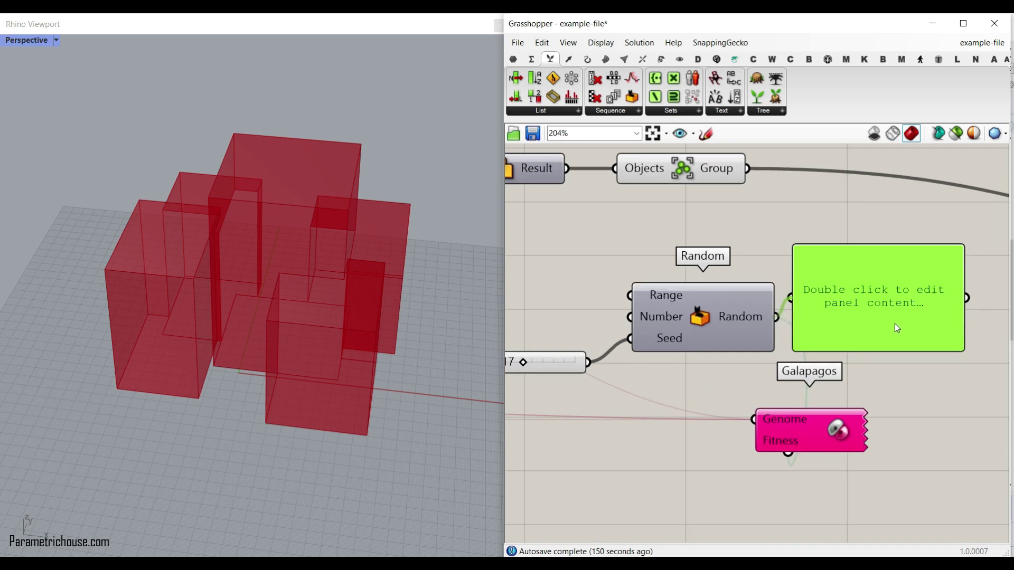
pyautogui.scroll(-3, 894, 324)
pyautogui.moveTo(863, 338); pyautogui.dragTo(891, 312, button='right')
pyautogui.moveTo(892, 312); pyautogui.dragTo(657, 403)
pyautogui.scroll(3, 656, 405)
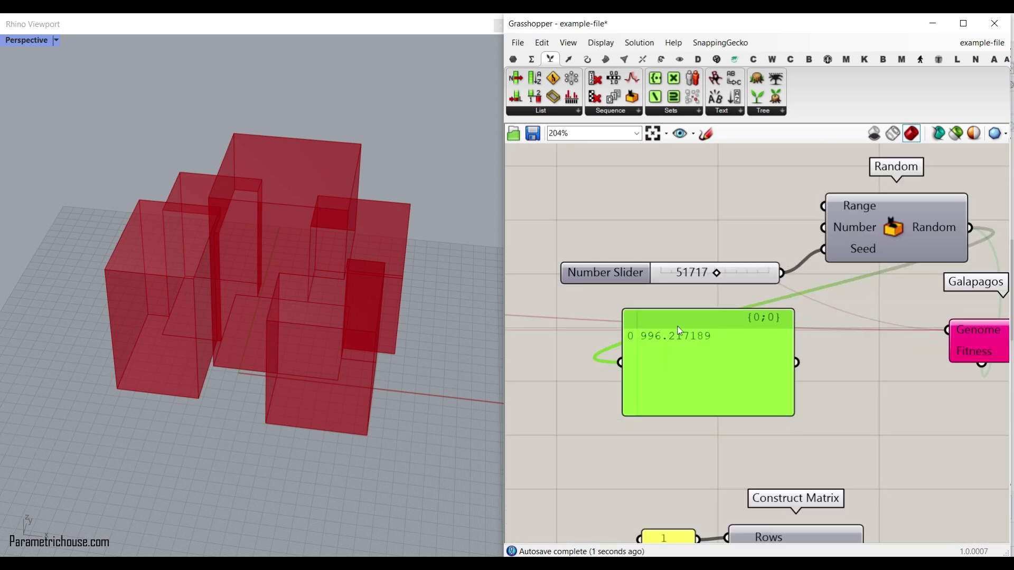
# Set the seed slider to 44174, compare the random value in the panel, and delete the panel
pyautogui.scroll(2, 679, 330)
pyautogui.moveTo(766, 244); pyautogui.dragTo(723, 250)
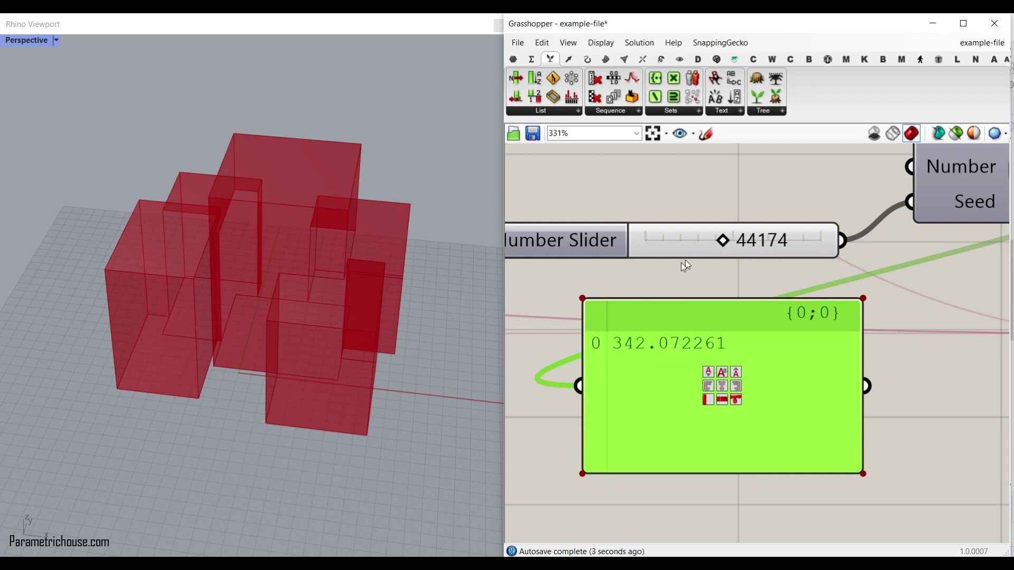
pyautogui.scroll(-3, 678, 271)
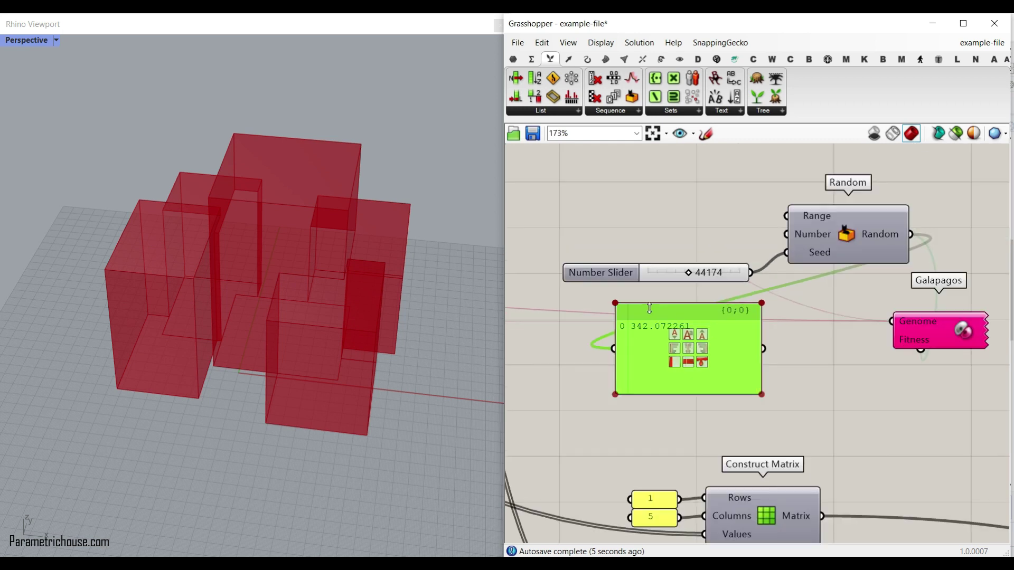
pyautogui.moveTo(643, 356); pyautogui.dragTo(603, 408, button='right')
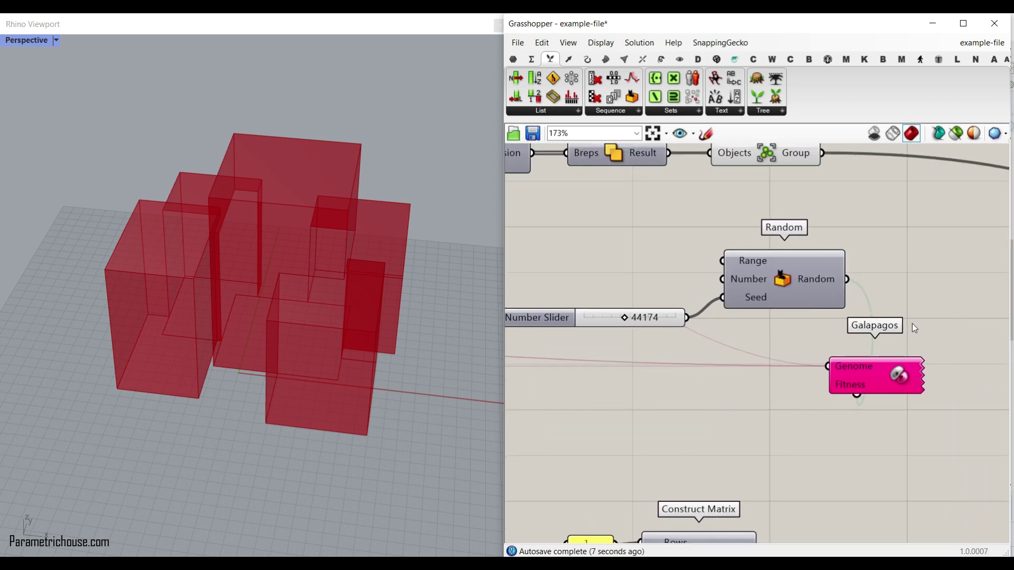
# Select the Galapagos component and trace its fitness link to Random and its genome links to the gene pools and slider
pyautogui.scroll(3, 912, 323)
pyautogui.click(725, 434)
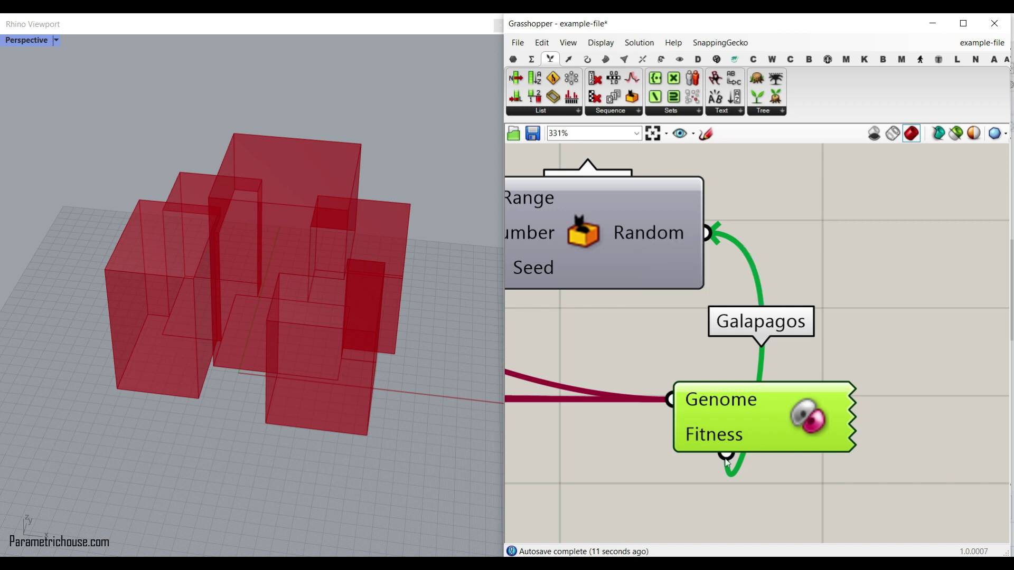
pyautogui.scroll(-5, 731, 242)
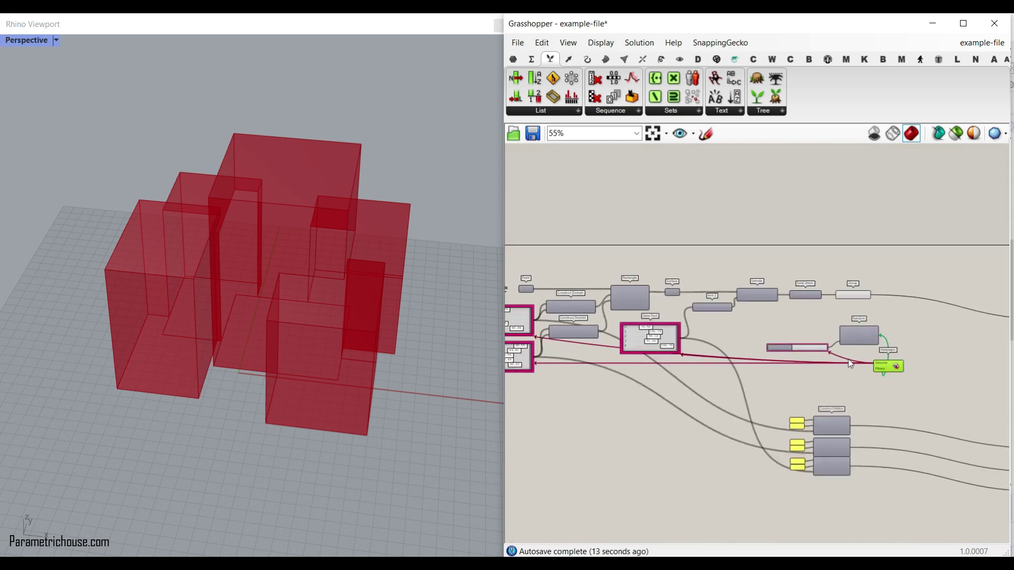
# Review the gene pools, the Group component after Solid Union, and the Random component that drives the Galapagos fitness
pyautogui.moveTo(661, 367); pyautogui.dragTo(739, 349, button='right')
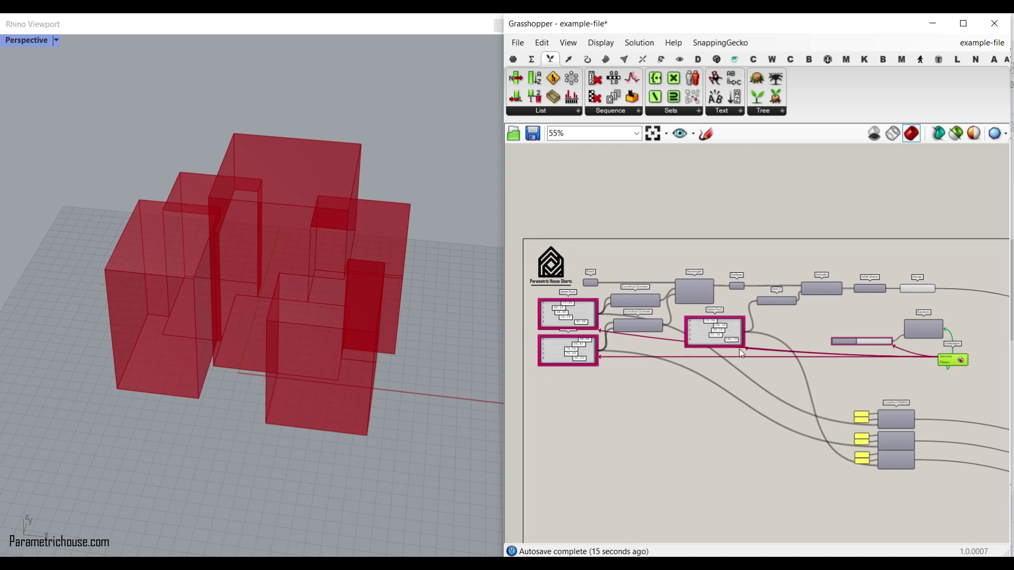
pyautogui.scroll(8, 554, 309)
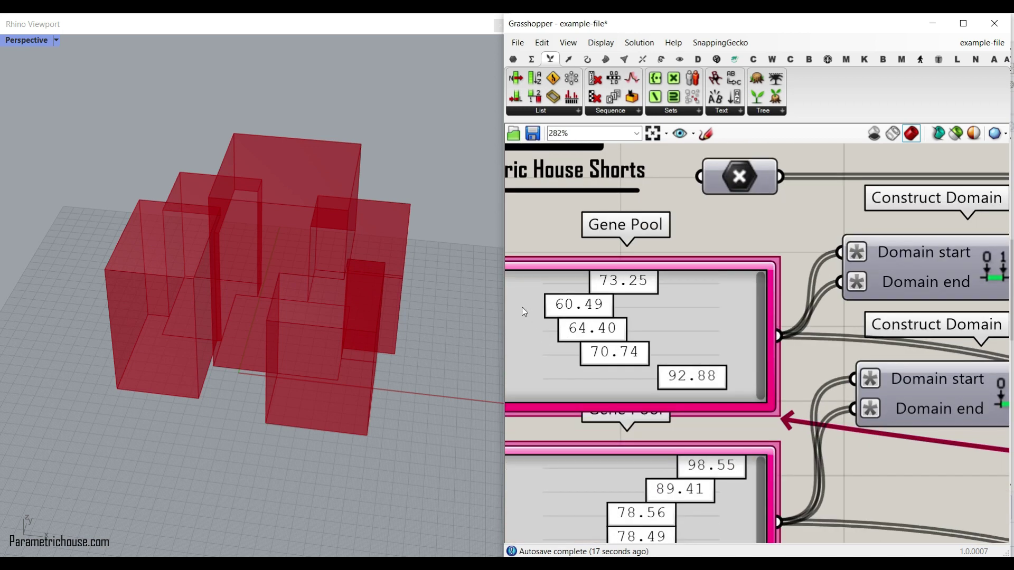
pyautogui.scroll(-8, 618, 324)
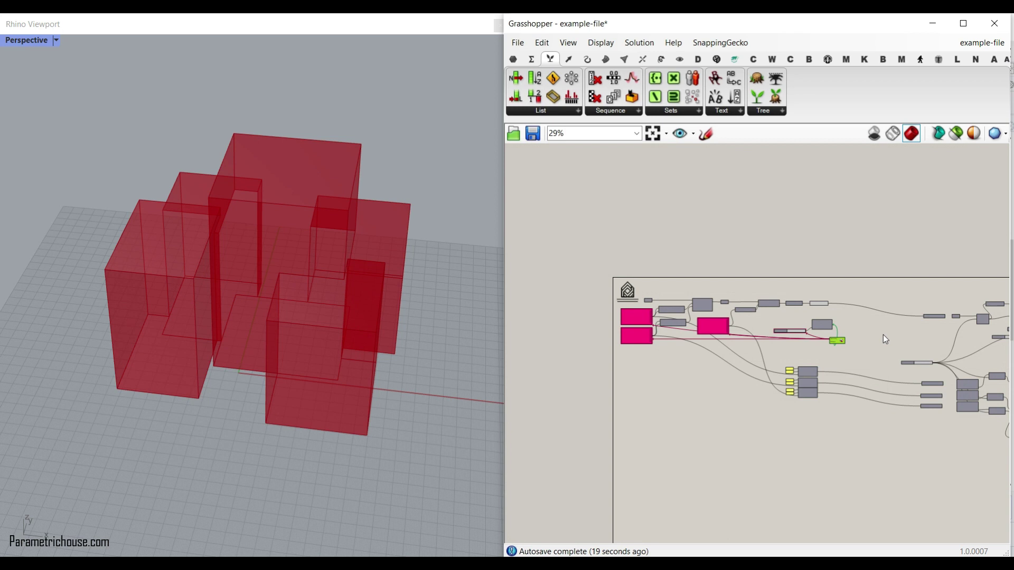
pyautogui.scroll(2, 819, 289)
pyautogui.scroll(1, 789, 295)
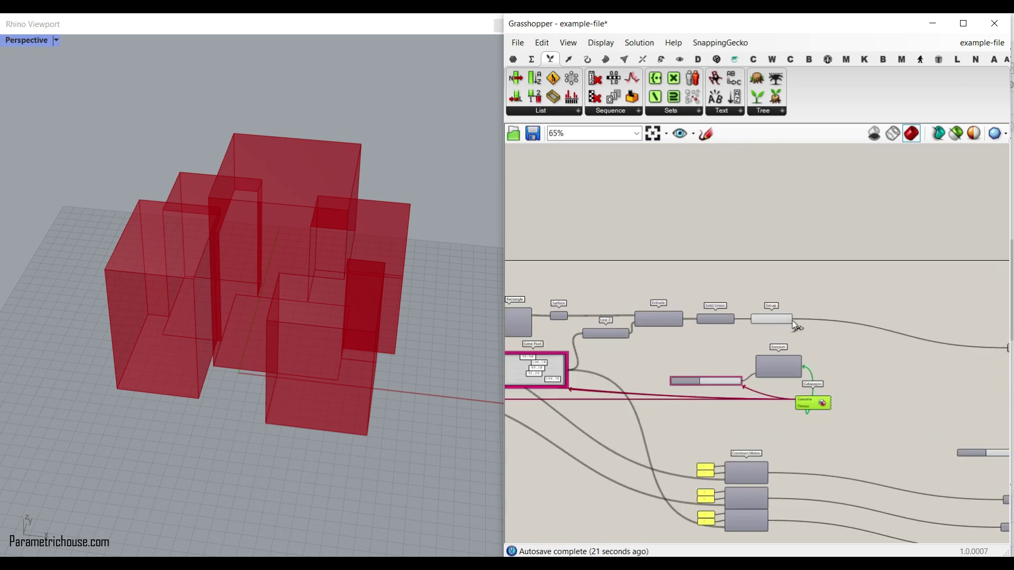
pyautogui.scroll(4, 792, 321)
pyautogui.scroll(2, 806, 321)
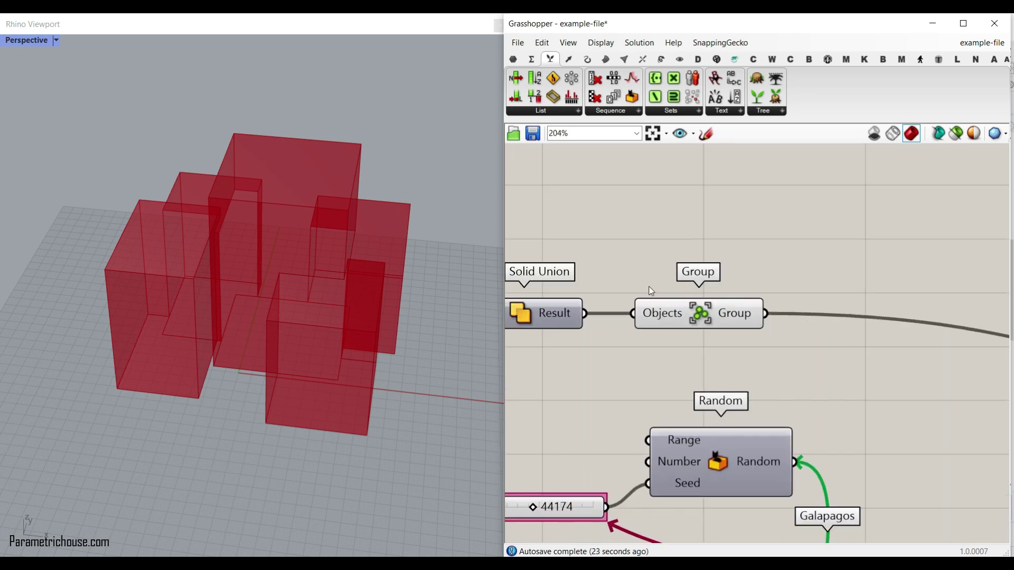
pyautogui.moveTo(701, 417); pyautogui.dragTo(724, 294, button='right')
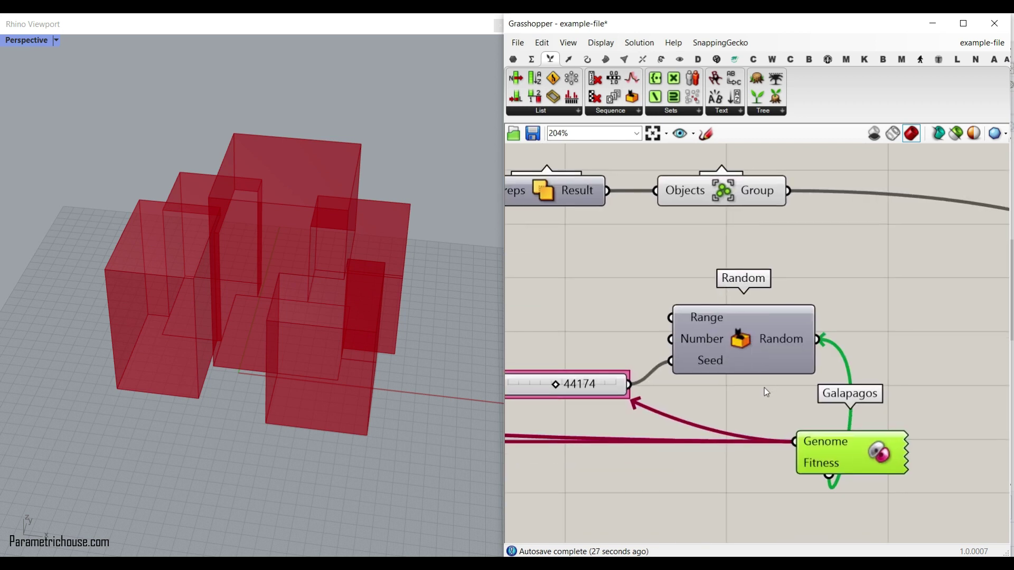
# Shift the Random component slightly and trace the Galapagos genome link back to the seed number slider
pyautogui.moveTo(766, 369); pyautogui.dragTo(757, 355)
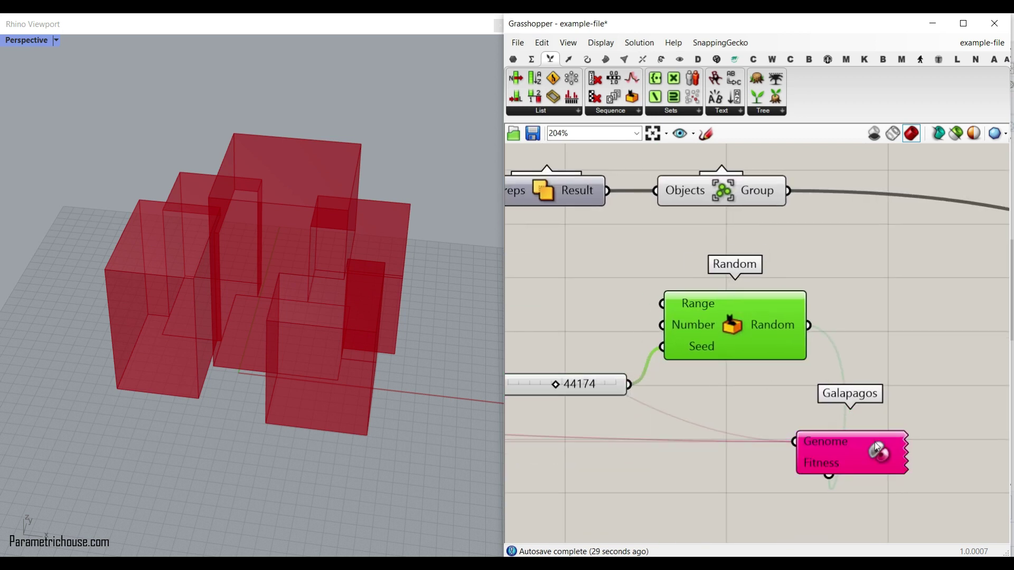
pyautogui.moveTo(877, 447); pyautogui.dragTo(870, 450)
pyautogui.scroll(-4, 687, 398)
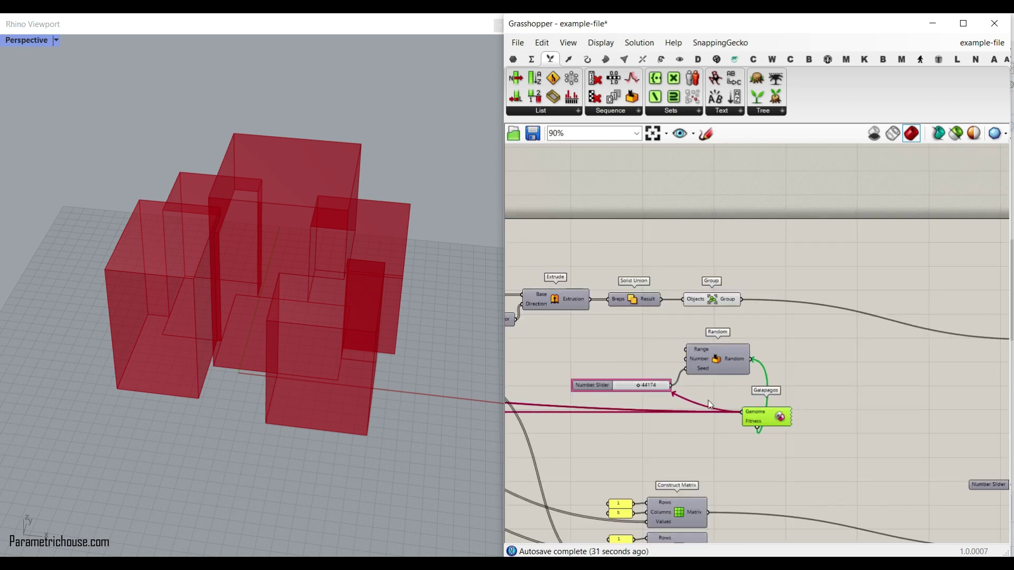
pyautogui.scroll(6, 711, 408)
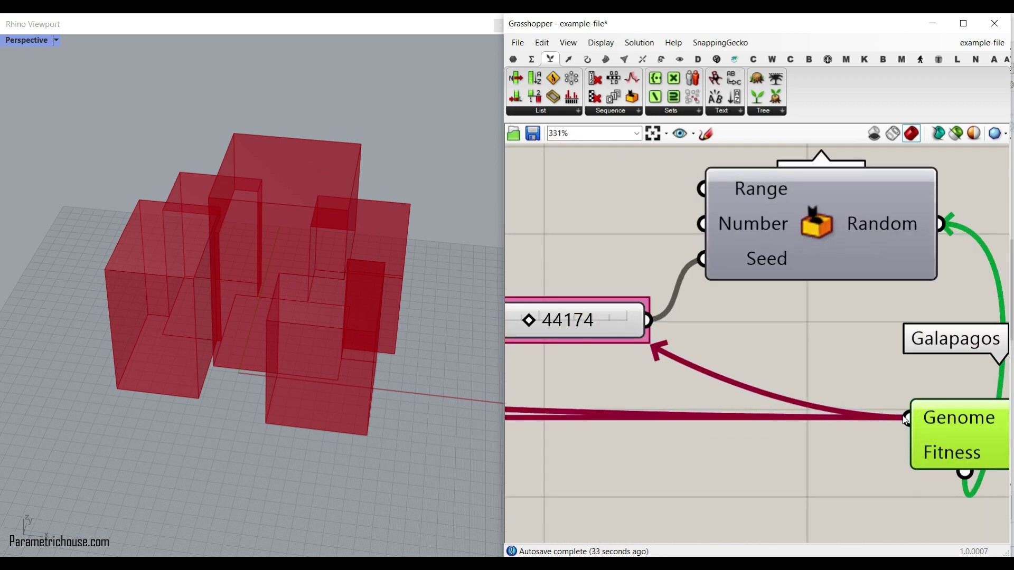
pyautogui.moveTo(602, 346); pyautogui.dragTo(771, 345, button='right')
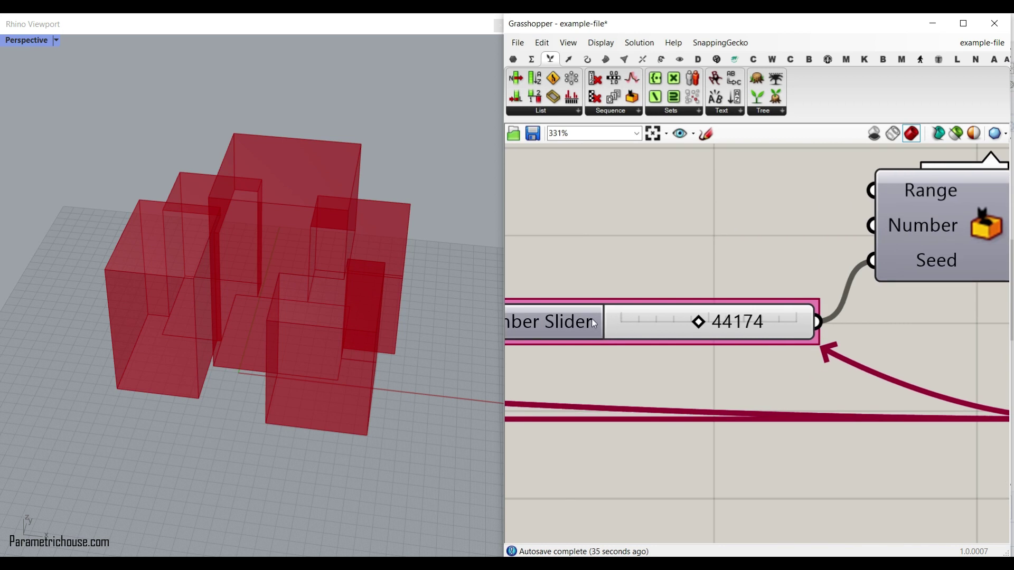
pyautogui.scroll(-6, 705, 348)
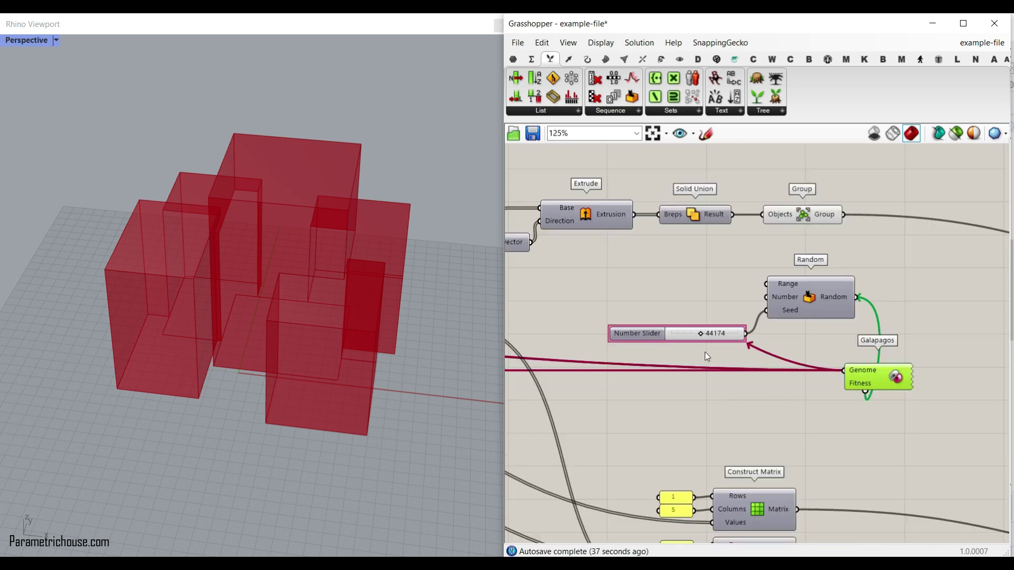
pyautogui.scroll(-2, 714, 364)
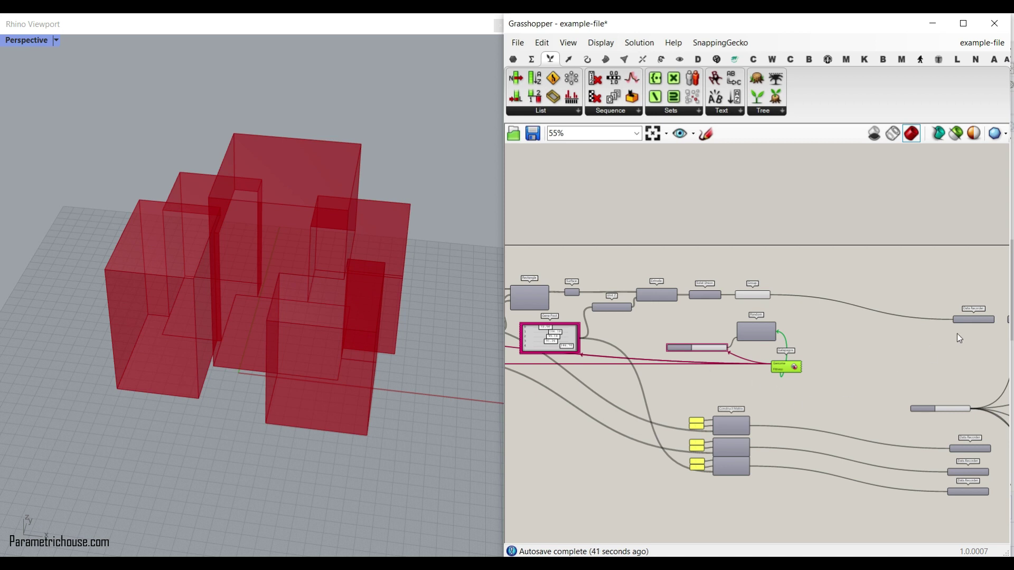
# Place the Data Recorder directly beside the Group component and turn on its geometry preview
pyautogui.scroll(3, 957, 334)
pyautogui.moveTo(991, 314); pyautogui.dragTo(660, 267)
pyautogui.scroll(4, 655, 284)
pyautogui.moveTo(655, 285); pyautogui.dragTo(829, 286, button='right')
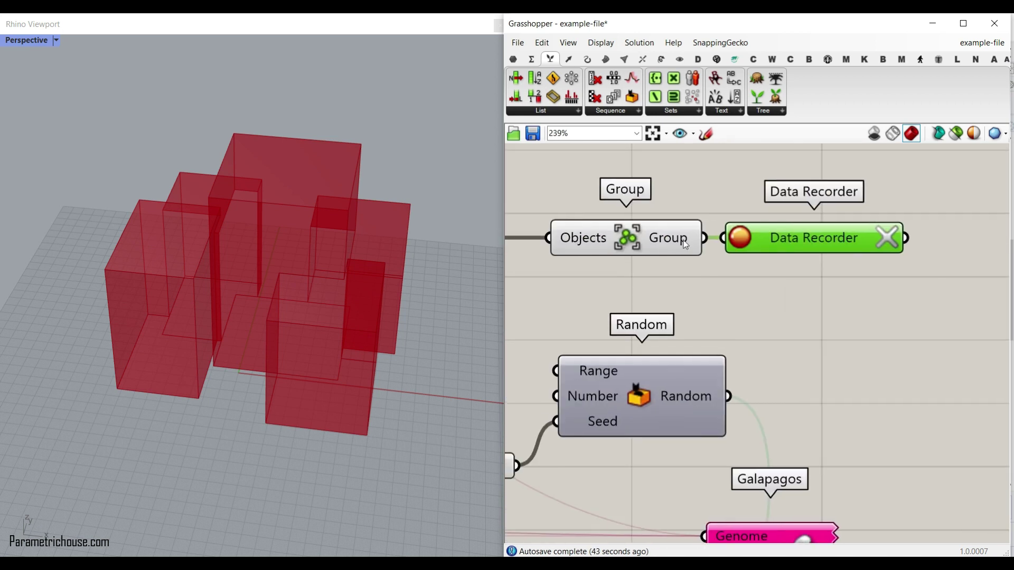
pyautogui.rightClick(799, 242)
pyautogui.click(815, 267)
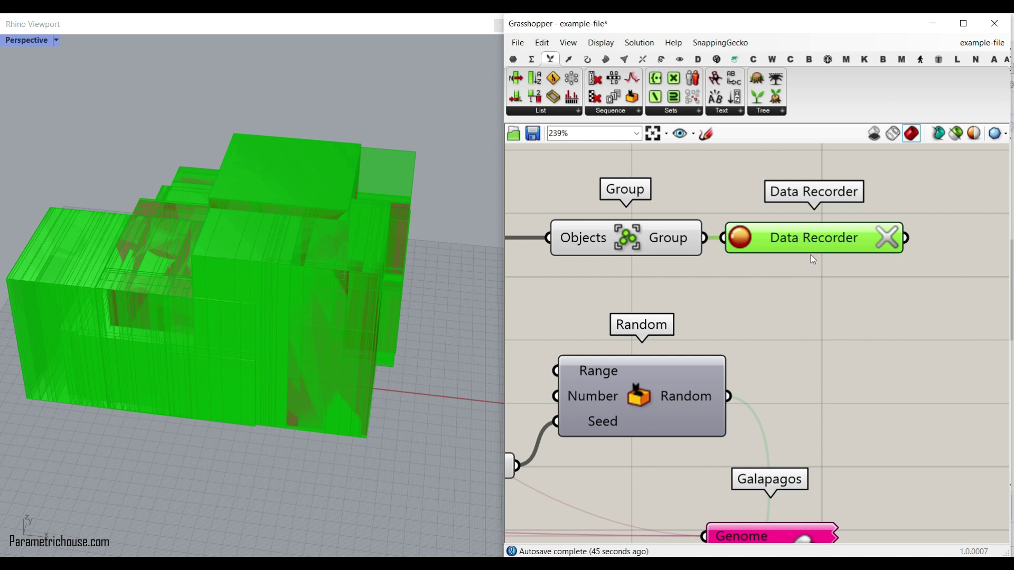
# Inspect the values stored in the Data Recorder fed by the Group component
pyautogui.moveTo(804, 242)
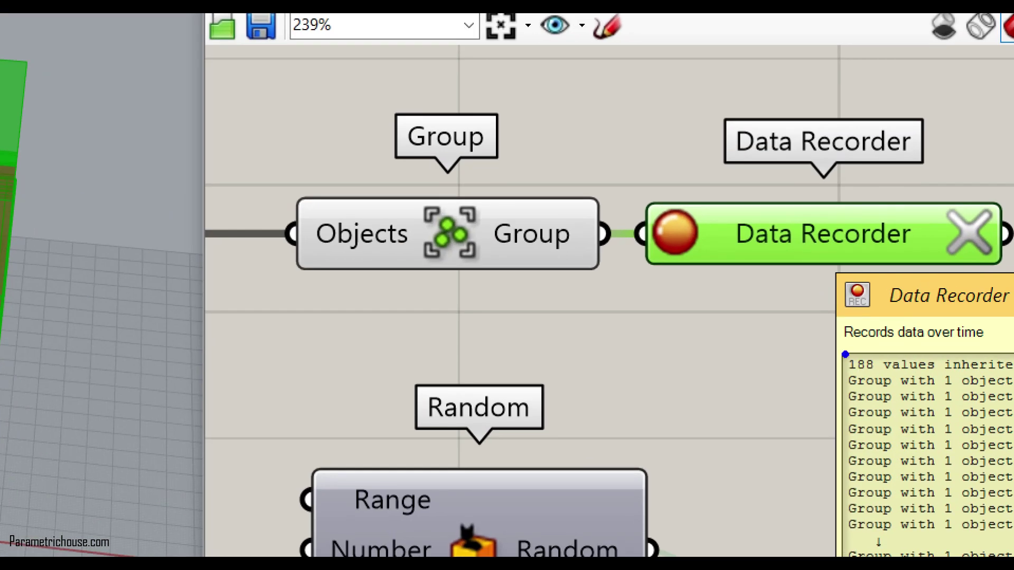
pyautogui.moveTo(820, 300); pyautogui.dragTo(846, 292)
pyautogui.moveTo(889, 343)
pyautogui.mouseDown()
pyautogui.moveTo(840, 365)
pyautogui.moveTo(864, 351)
pyautogui.mouseUp()
pyautogui.press('Escape')
pyautogui.click(718, 391)
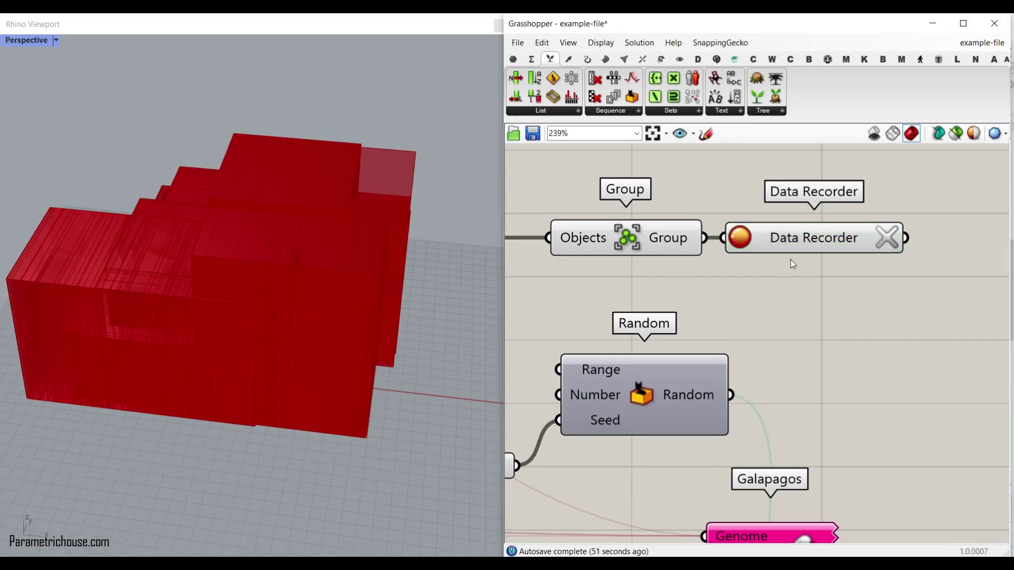
# Replace the existing Data Recorder with a new one connected to the Group output
pyautogui.click(787, 242)
pyautogui.press('Delete')
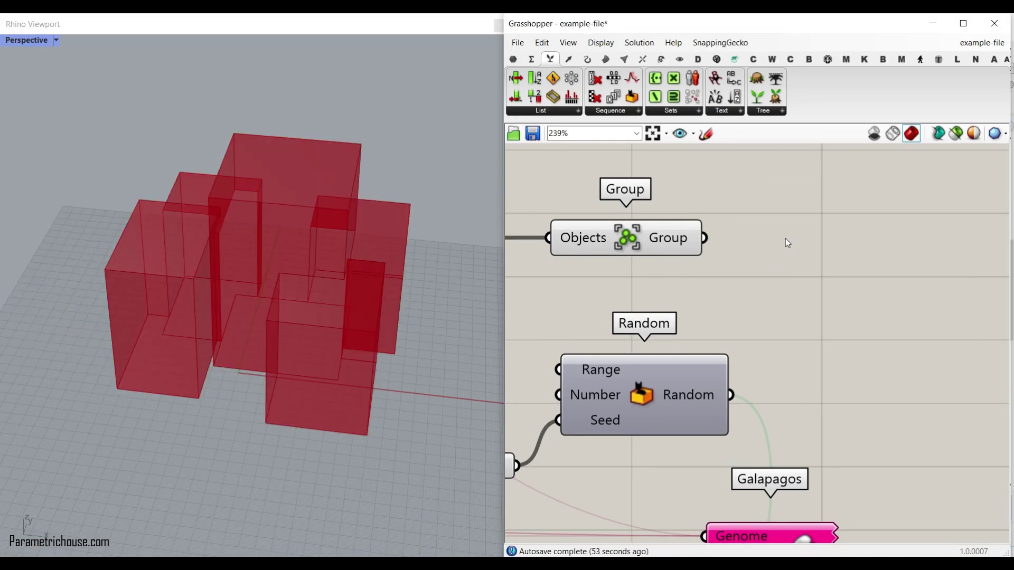
pyautogui.click(513, 59)
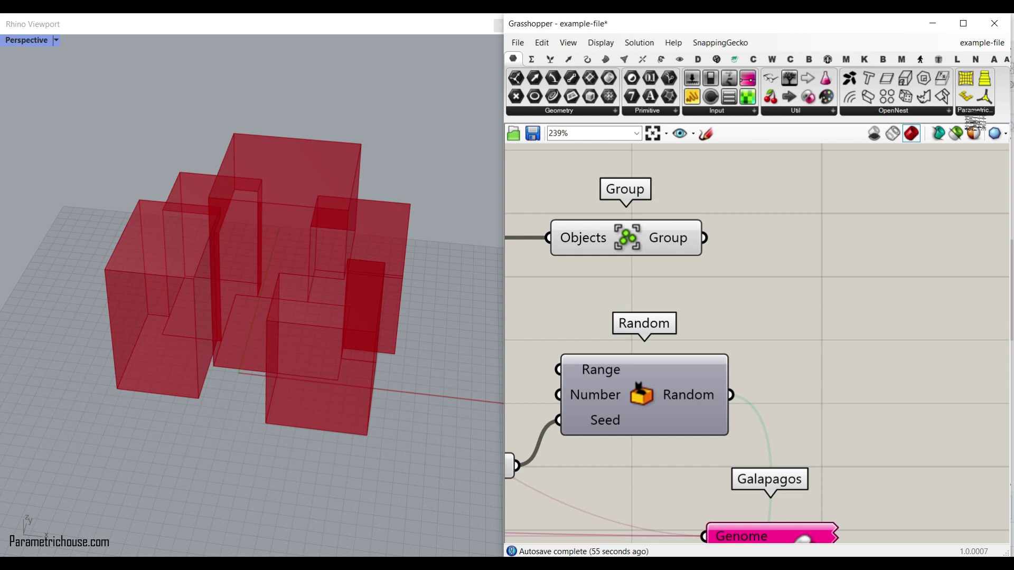
pyautogui.click(818, 110)
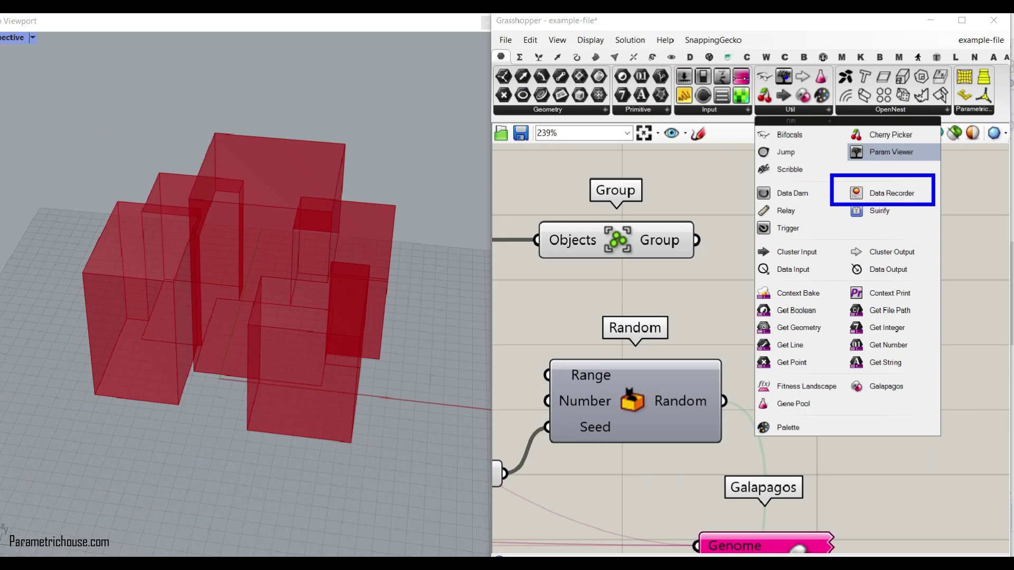
pyautogui.moveTo(891, 193); pyautogui.dragTo(804, 265)
pyautogui.moveTo(696, 239); pyautogui.dragTo(749, 264)
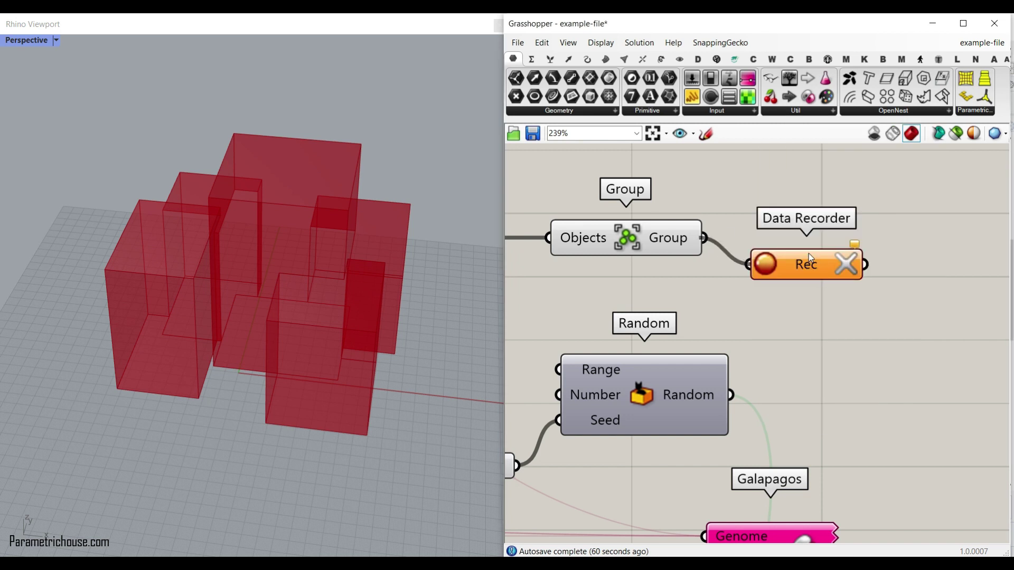
# Align the new Data Recorder with the Group component and clear its recorded data
pyautogui.moveTo(809, 253); pyautogui.dragTo(813, 227)
pyautogui.click(848, 264)
pyautogui.scroll(3, 857, 243)
pyautogui.click(855, 240)
pyautogui.scroll(-4, 830, 325)
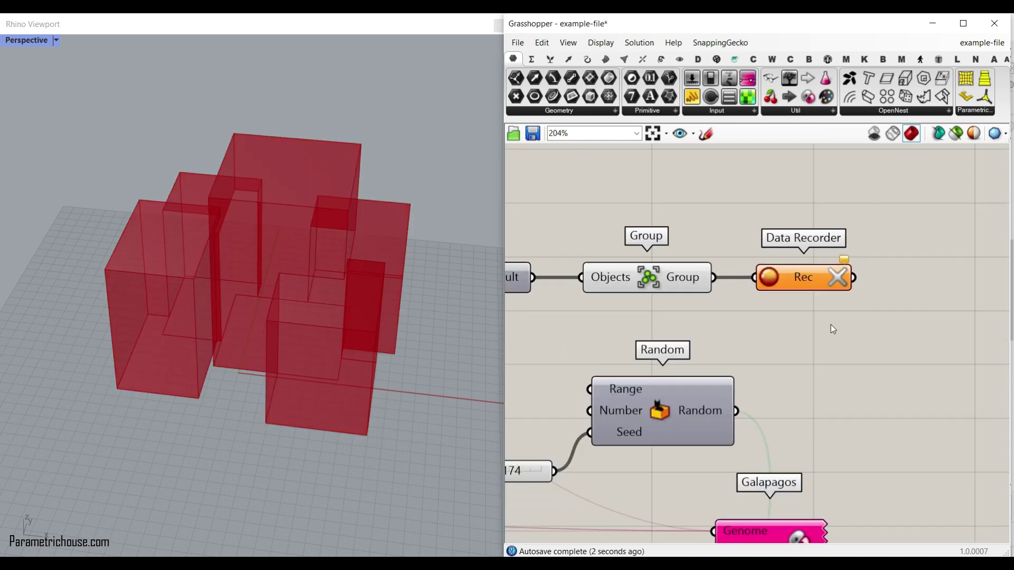
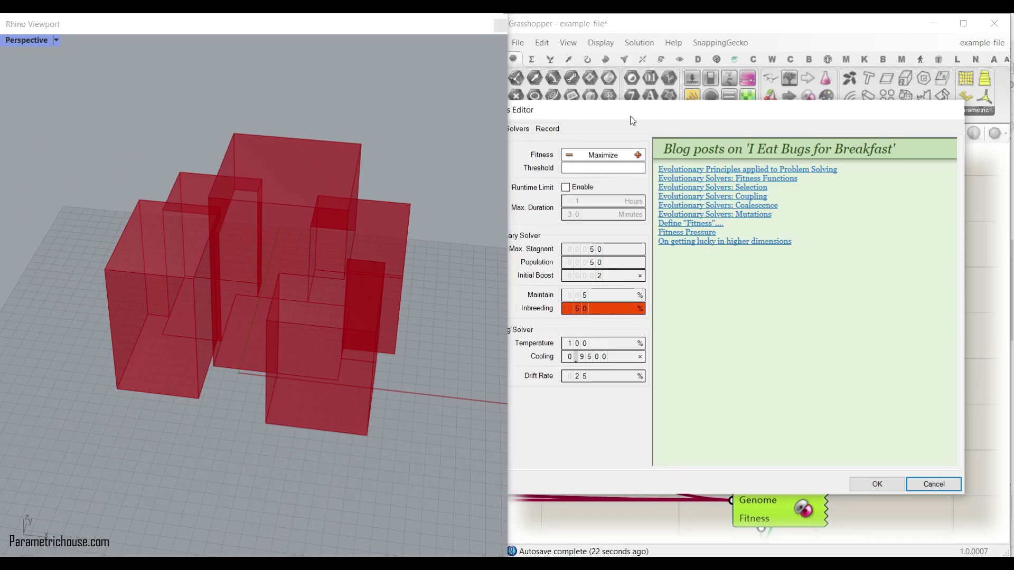
# Set the evolutionary solver's Inbreeding factor to -100 % in the Galapagos Editor options
pyautogui.moveTo(633, 120); pyautogui.dragTo(681, 104)
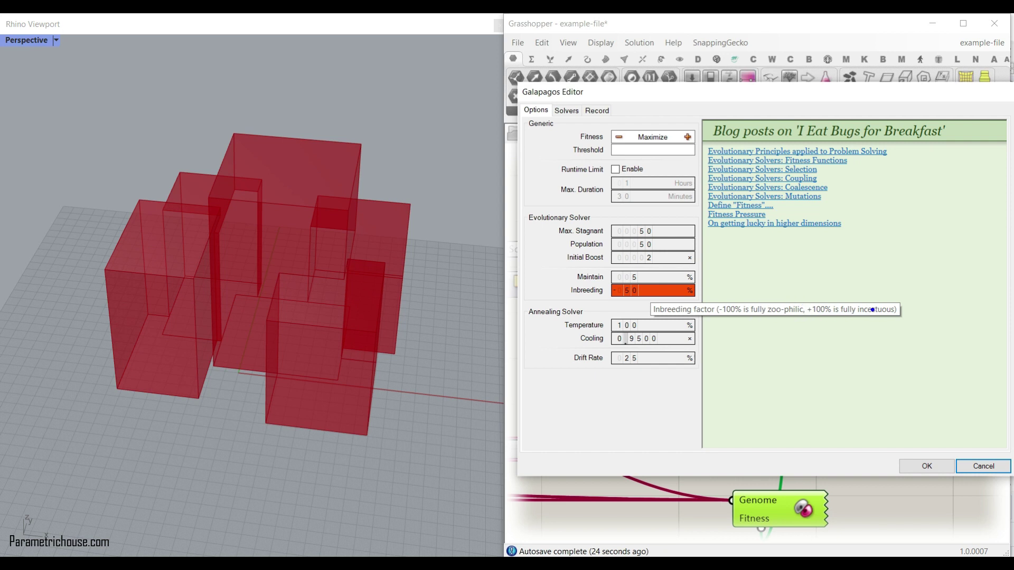
pyautogui.rightClick(659, 291)
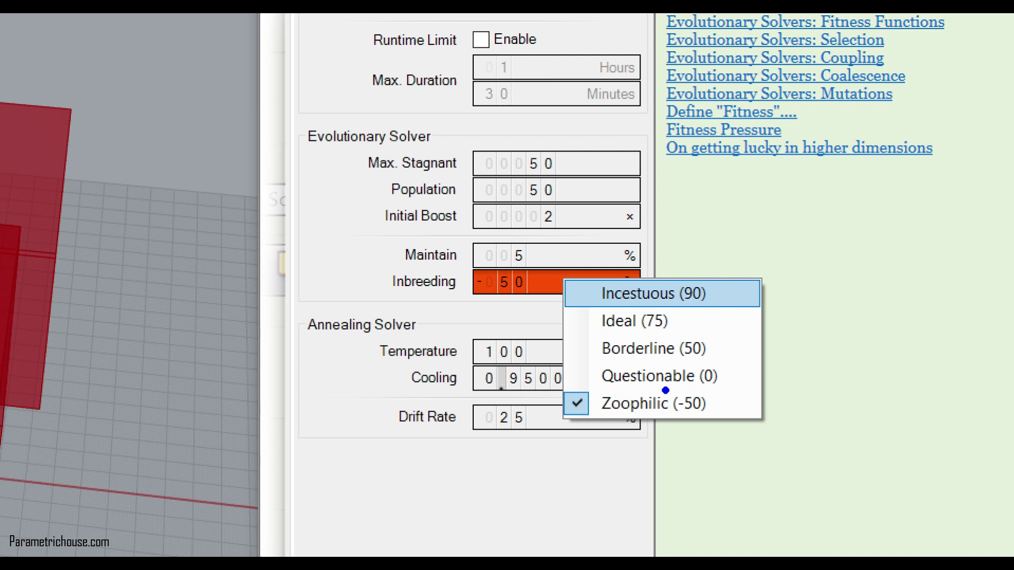
pyautogui.moveTo(373, 297); pyautogui.dragTo(453, 299)
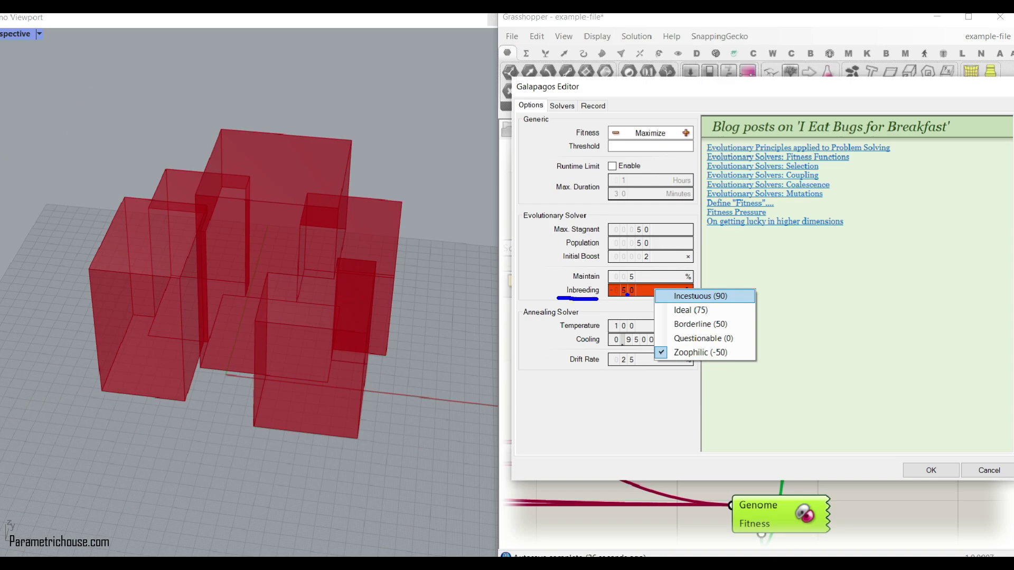
pyautogui.press('Escape')
pyautogui.doubleClick(510, 283)
pyautogui.write('-100')
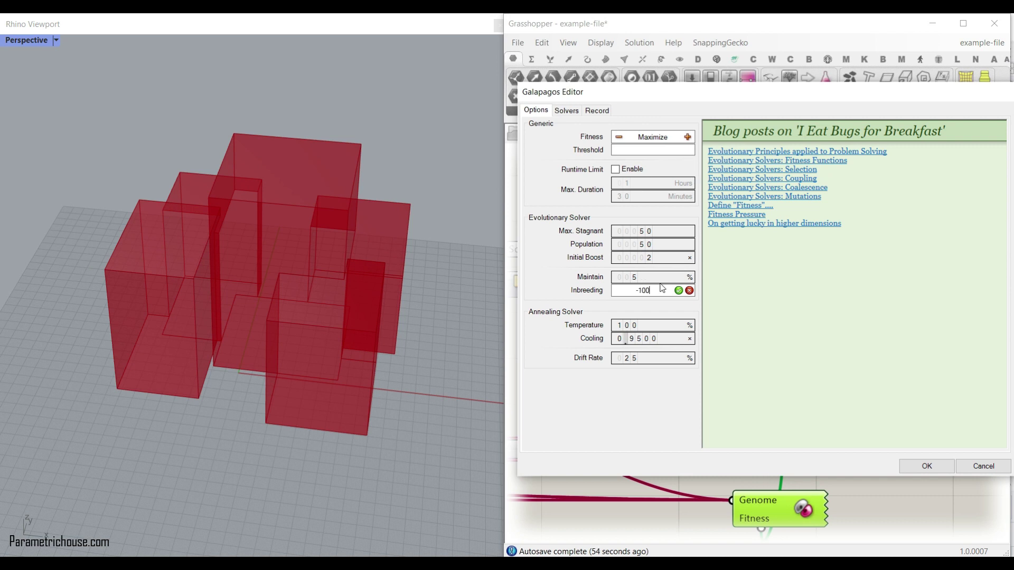
pyautogui.click(679, 290)
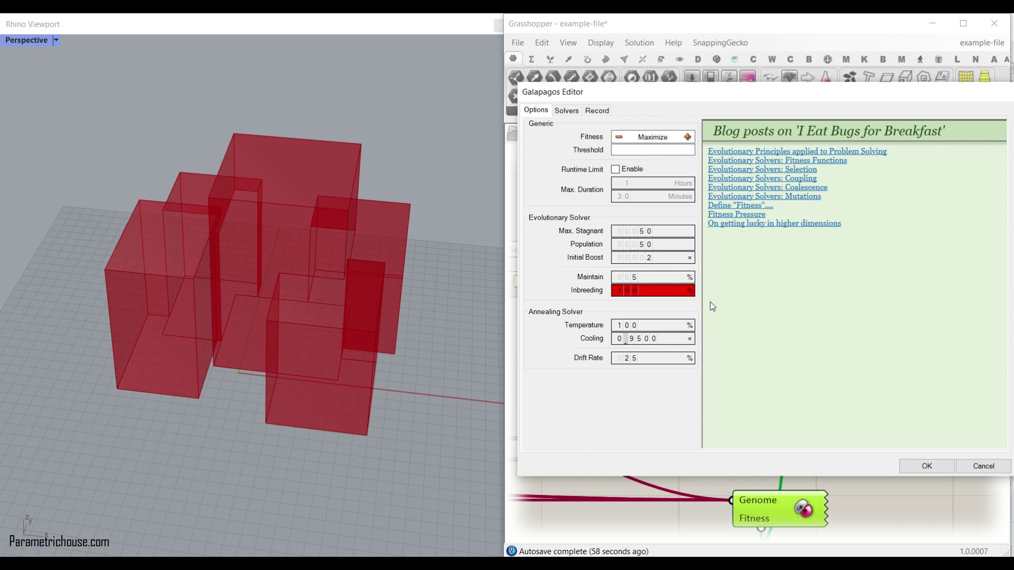
# Show the Galapagos solver page with the first update-speed gauge selected, keeping the editor clear of the Rhino viewport
pyautogui.moveTo(624, 98); pyautogui.dragTo(543, 94)
pyautogui.click(489, 106)
pyautogui.click(869, 126)
pyautogui.hotkey('ctrl', '1')
pyautogui.click(869, 126)
pyautogui.moveTo(836, 162)
pyautogui.mouseDown()
pyautogui.moveTo(1007, 178)
pyautogui.moveTo(863, 149)
pyautogui.mouseUp()
pyautogui.press('Escape')
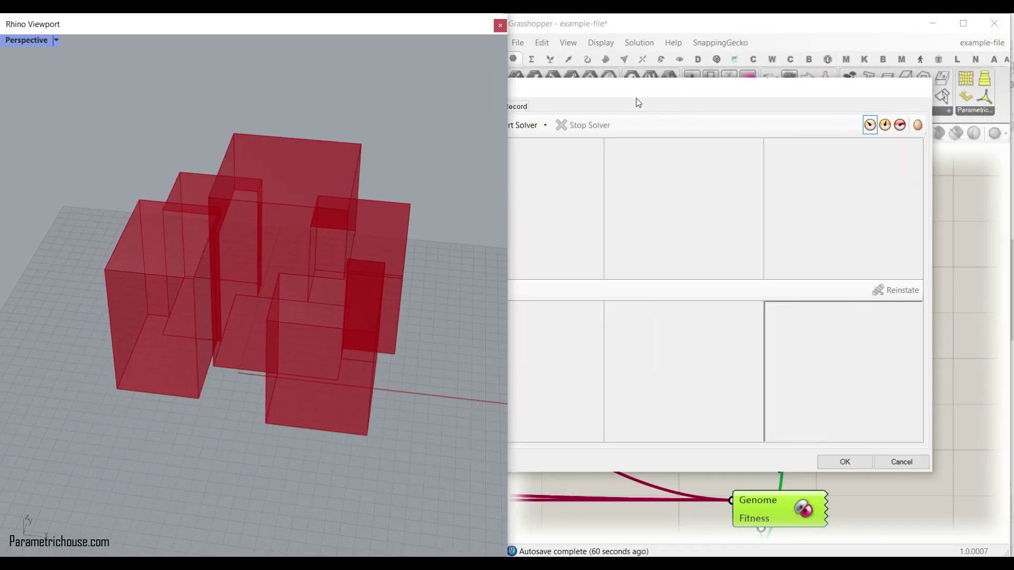
pyautogui.moveTo(635, 97); pyautogui.dragTo(759, 95)
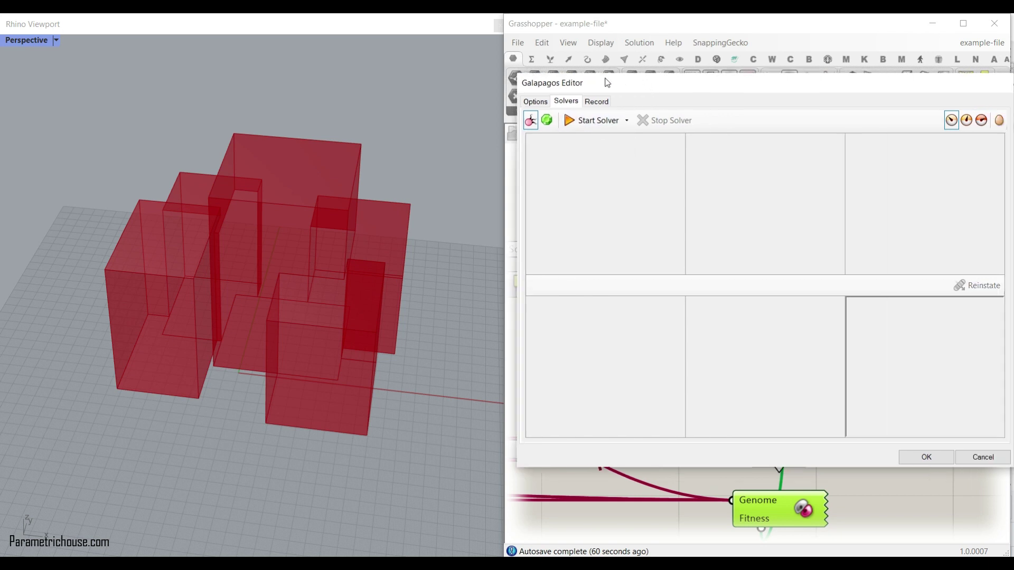
# Run the evolutionary solver to record massing options, stop it during the first generation, and accept the editor
pyautogui.click(564, 119)
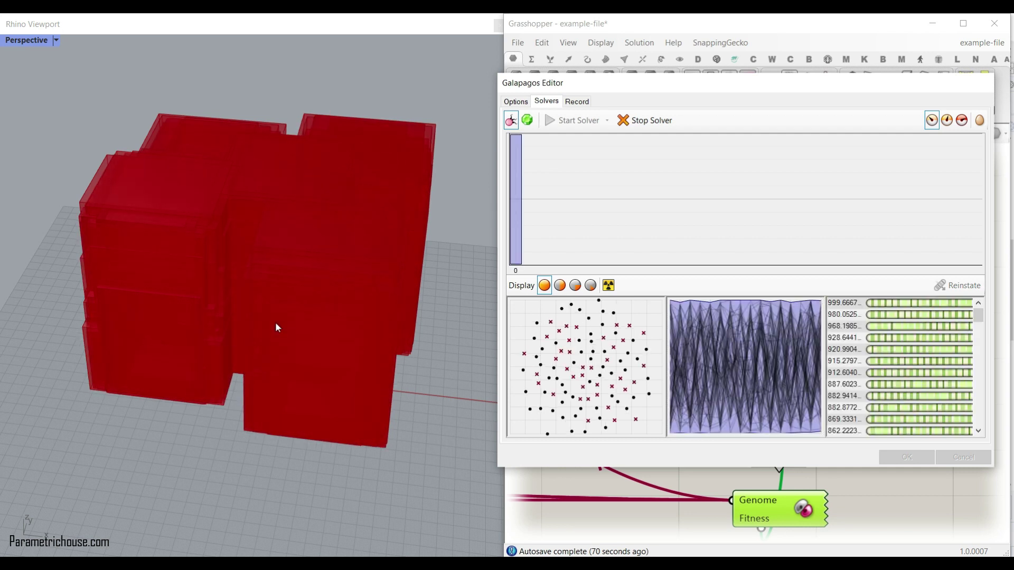
pyautogui.click(666, 126)
pyautogui.click(906, 457)
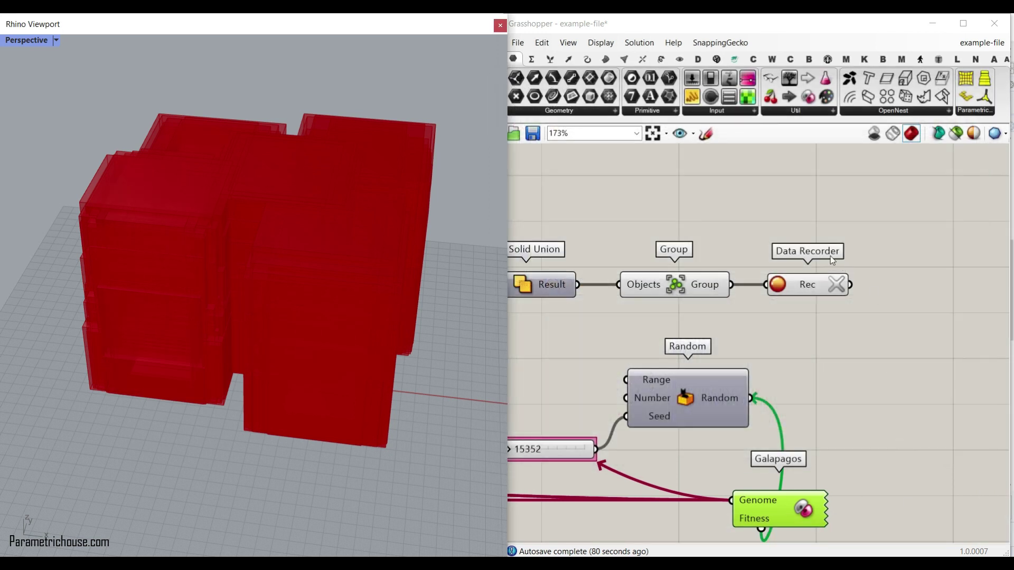
# Check how many massing options the Data Recorder captured during the solver run
pyautogui.moveTo(811, 283)
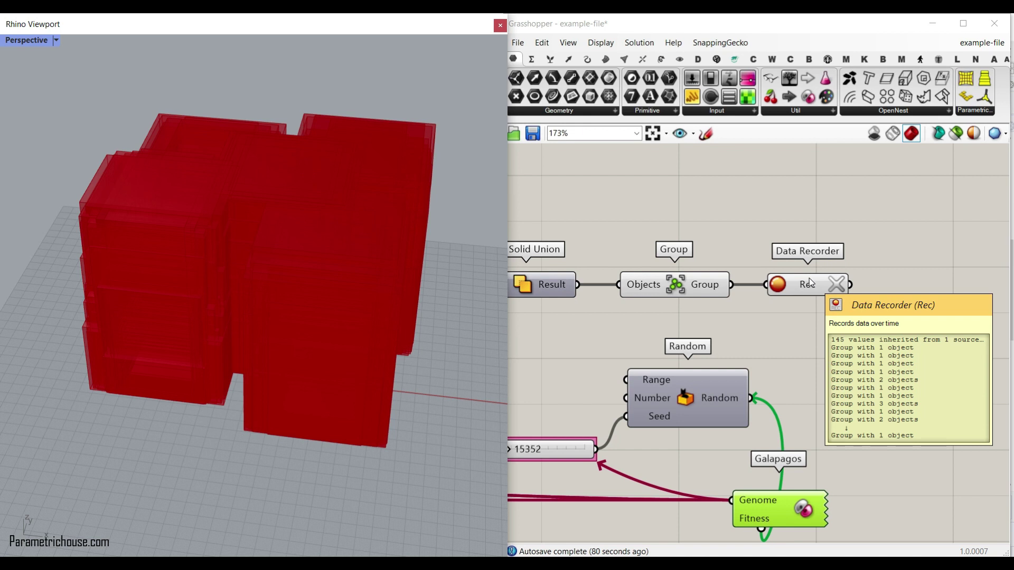
pyautogui.hotkey('ctrl', '1')
pyautogui.click(809, 278)
pyautogui.moveTo(875, 379)
pyautogui.mouseDown()
pyautogui.moveTo(889, 410)
pyautogui.moveTo(885, 371)
pyautogui.mouseUp()
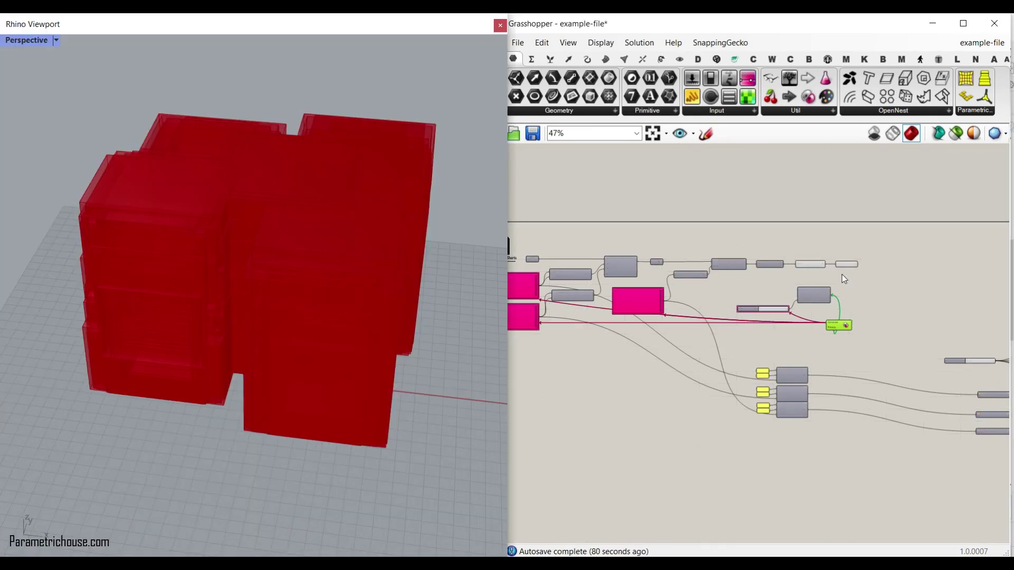
# Examine the rows, columns and values inputs of the three Construct Matrix components
pyautogui.rightClick(842, 274)
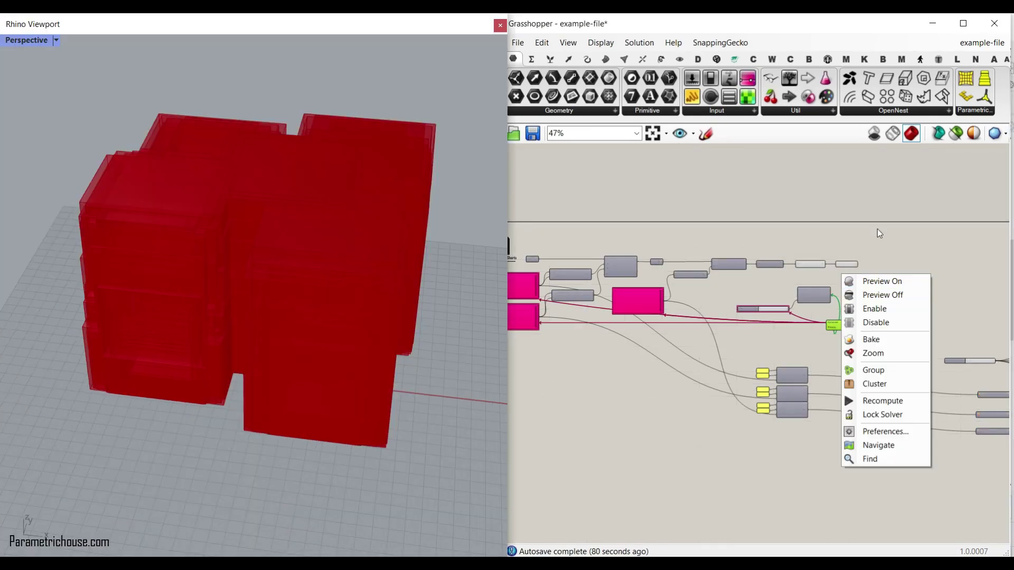
pyautogui.moveTo(830, 226); pyautogui.dragTo(896, 212, button='right')
pyautogui.scroll(-2, 907, 249)
pyautogui.scroll(4, 929, 333)
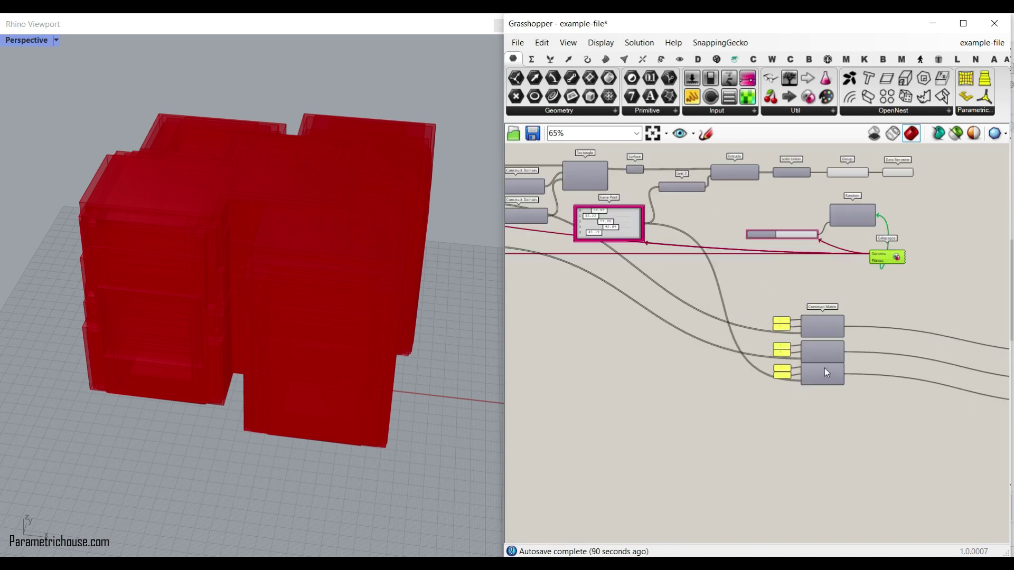
pyautogui.scroll(5, 873, 314)
pyautogui.moveTo(782, 296); pyautogui.dragTo(833, 258, button='right')
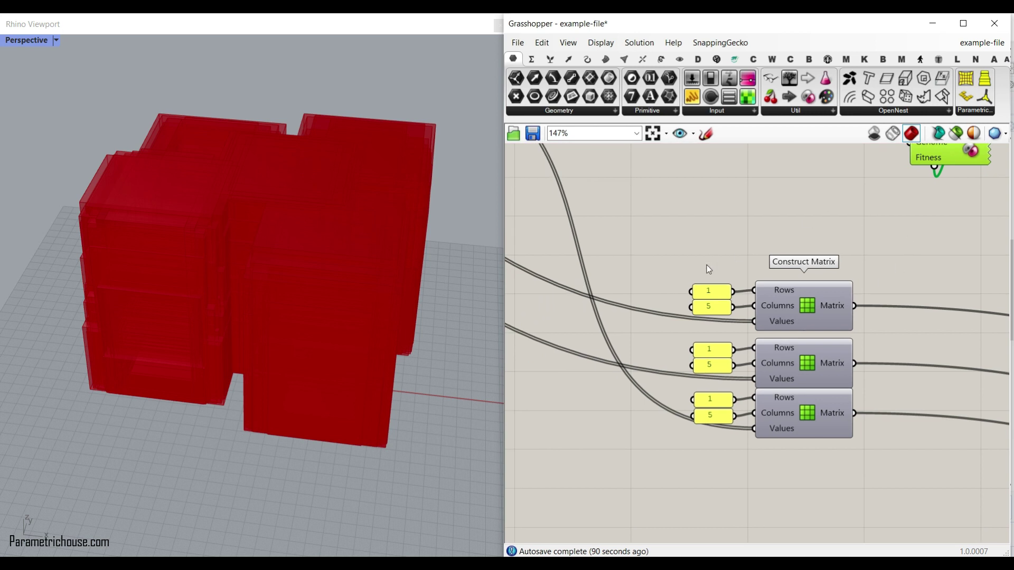
pyautogui.scroll(-5, 707, 265)
pyautogui.moveTo(861, 254); pyautogui.dragTo(797, 315, button='right')
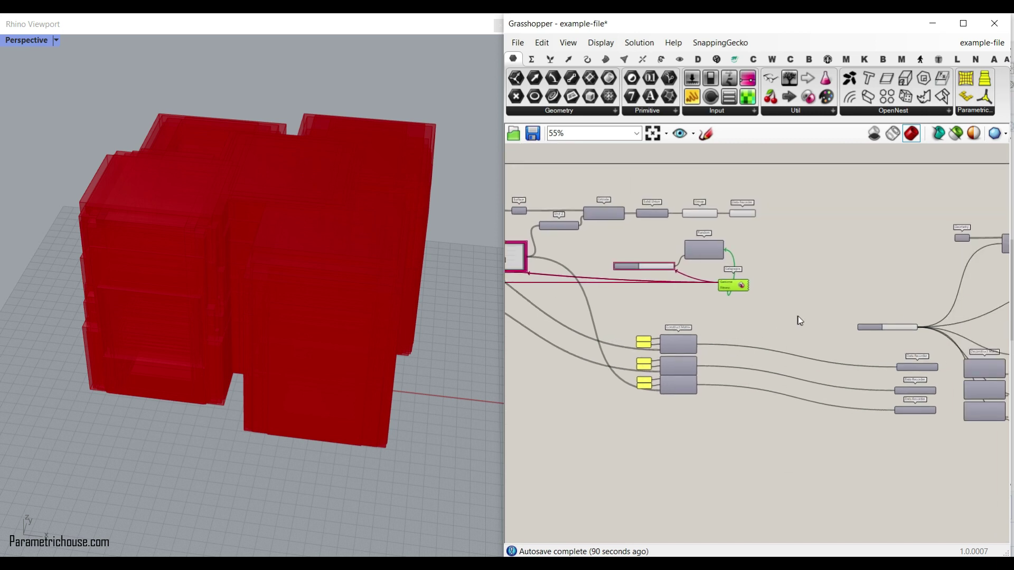
# Turn off the preview of the Group component and the Data Recorder that stores the massing options
pyautogui.moveTo(770, 234); pyautogui.dragTo(690, 175)
pyautogui.rightClick(690, 175)
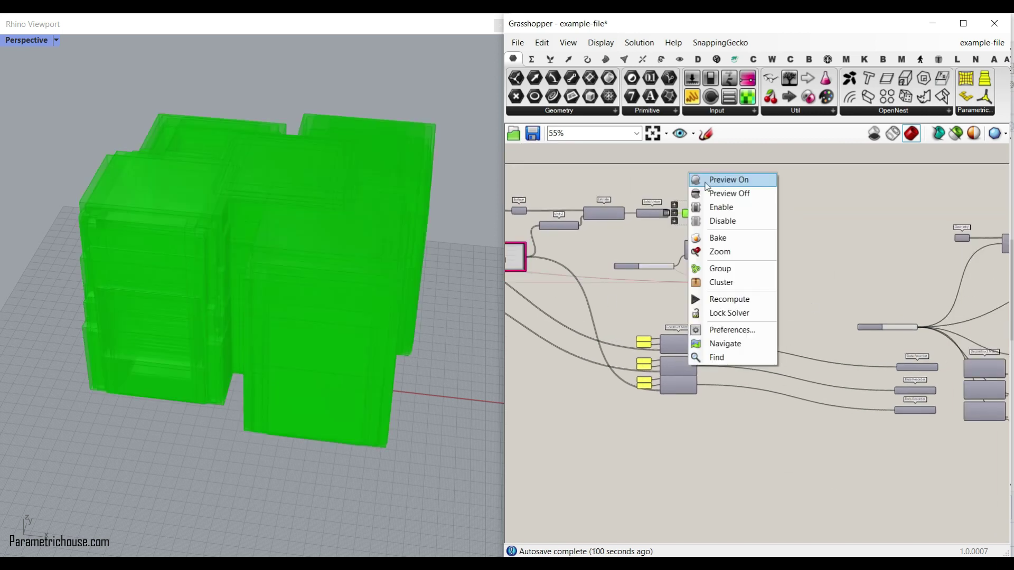
pyautogui.click(698, 192)
# Examine the three gene pools and trace their wires to the box geometry and the Construct Matrix components
pyautogui.moveTo(585, 282); pyautogui.dragTo(787, 284, button='right')
pyautogui.scroll(6, 612, 282)
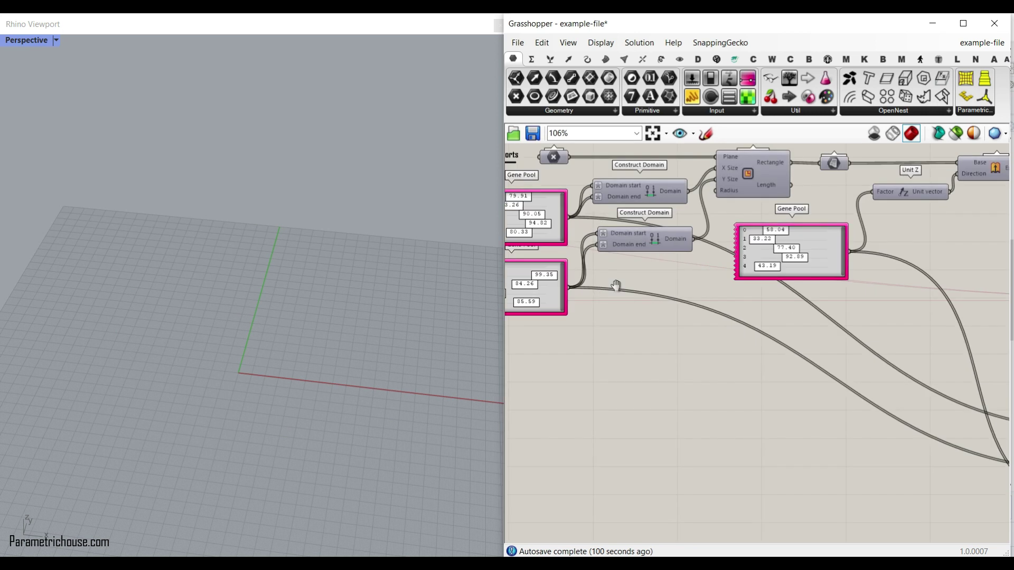
pyautogui.moveTo(553, 223); pyautogui.dragTo(672, 224, button='right')
pyautogui.moveTo(736, 321); pyautogui.dragTo(524, 327, button='right')
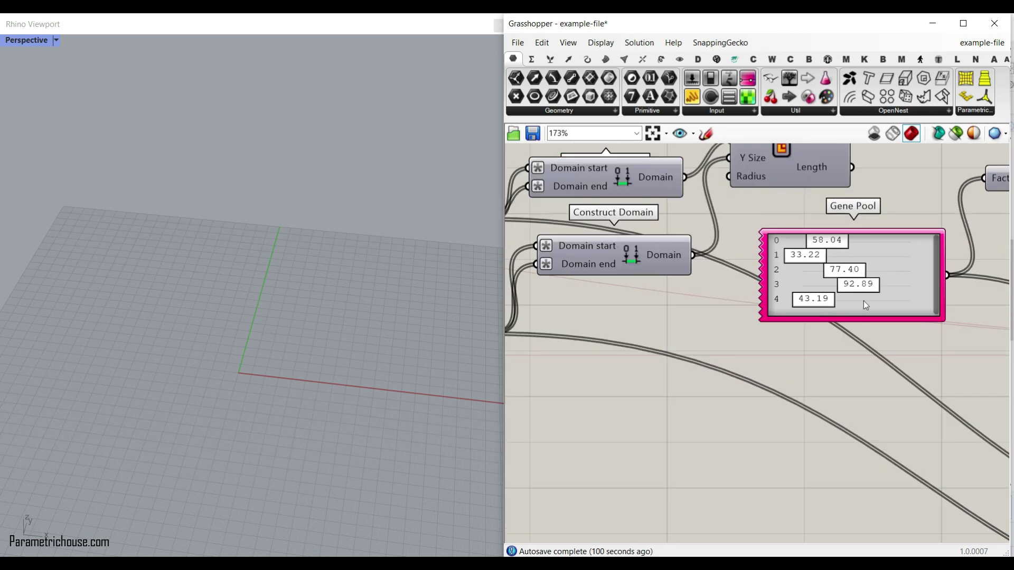
pyautogui.scroll(-4, 841, 333)
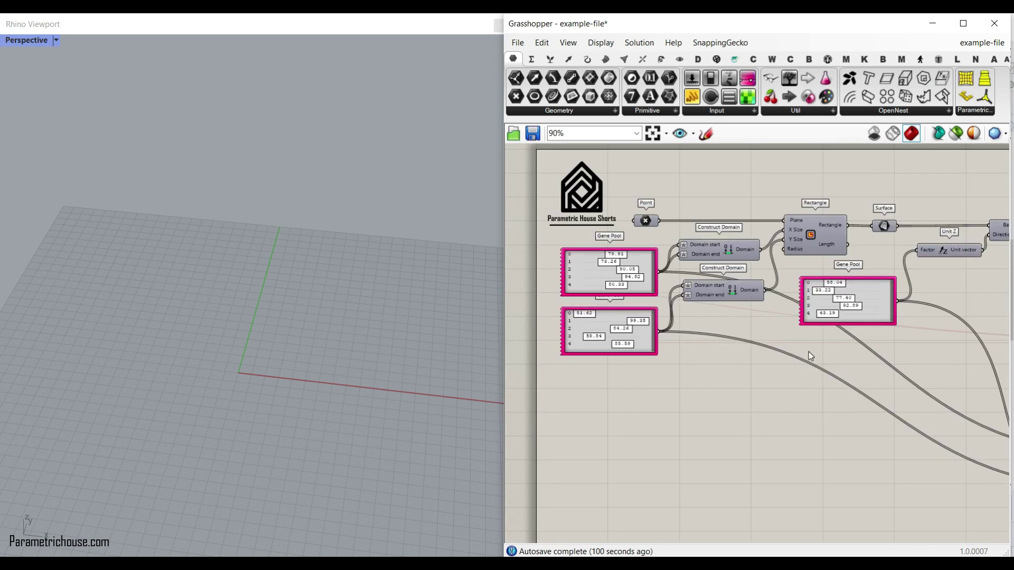
pyautogui.moveTo(837, 351); pyautogui.dragTo(670, 352, button='right')
pyautogui.moveTo(929, 315); pyautogui.dragTo(839, 321, button='right')
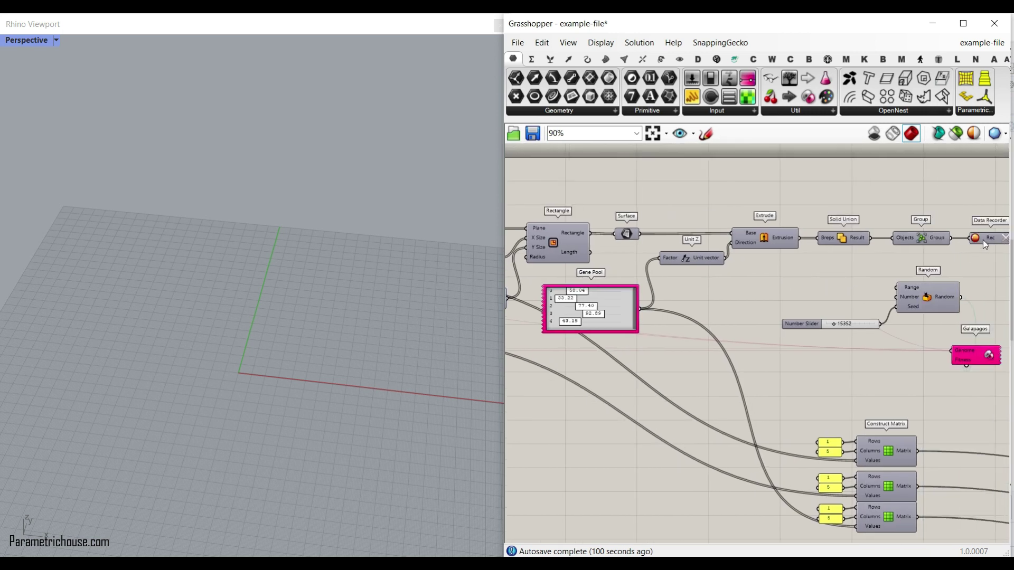
pyautogui.moveTo(620, 431); pyautogui.dragTo(844, 371, button='right')
pyautogui.scroll(4, 592, 261)
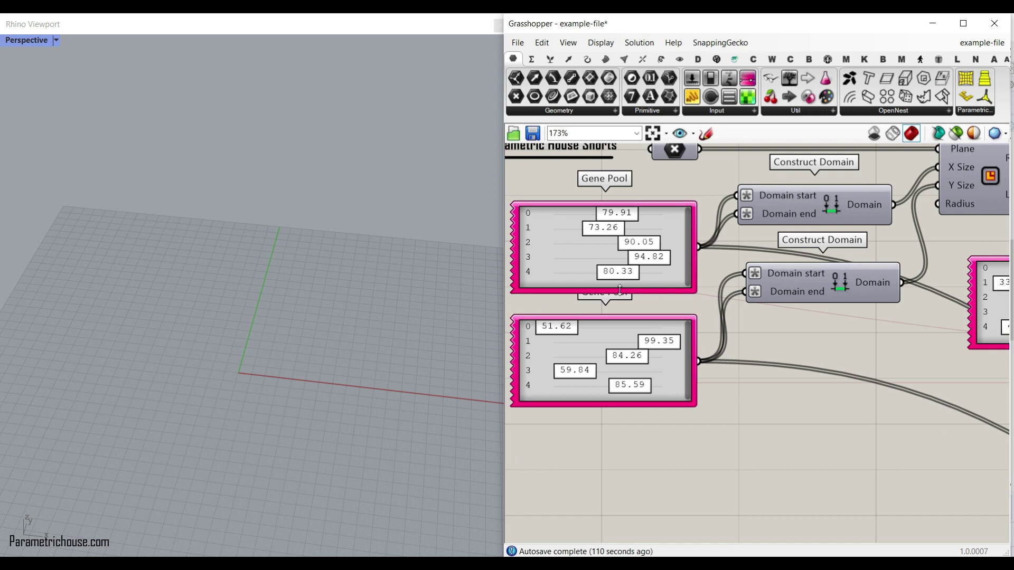
# Show the matrix components available in the Maths category
pyautogui.click(550, 59)
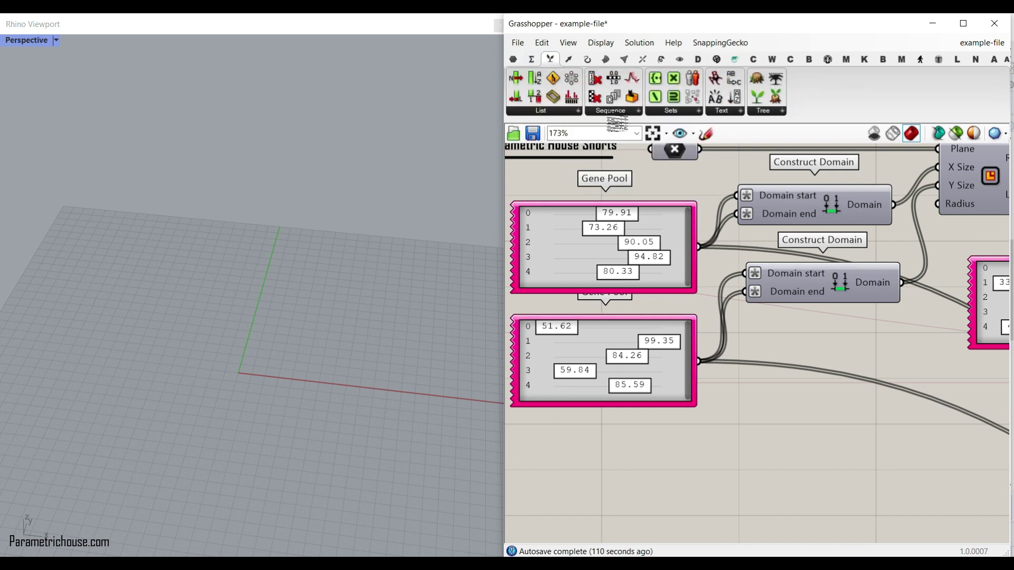
pyautogui.click(530, 61)
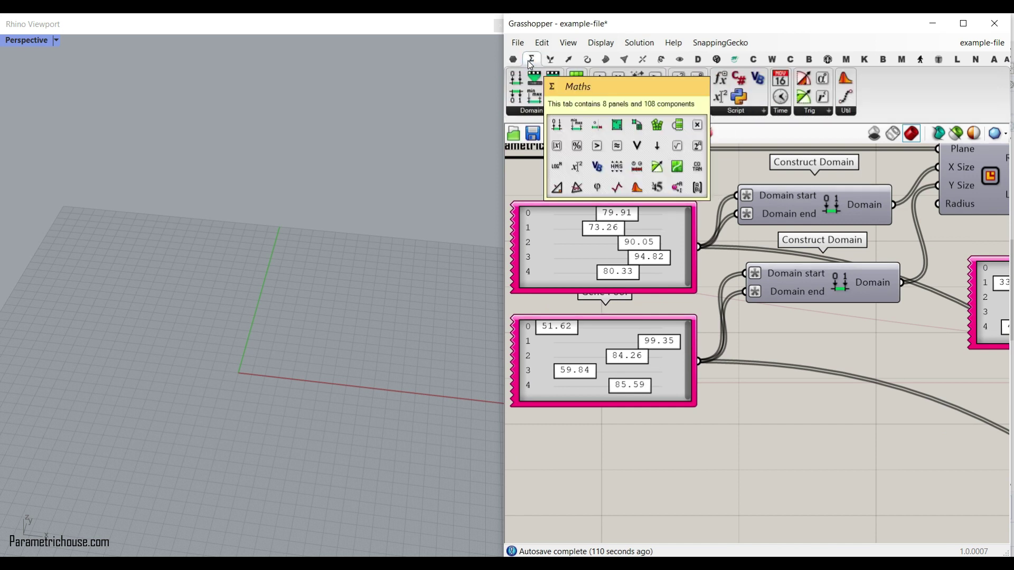
pyautogui.click(581, 112)
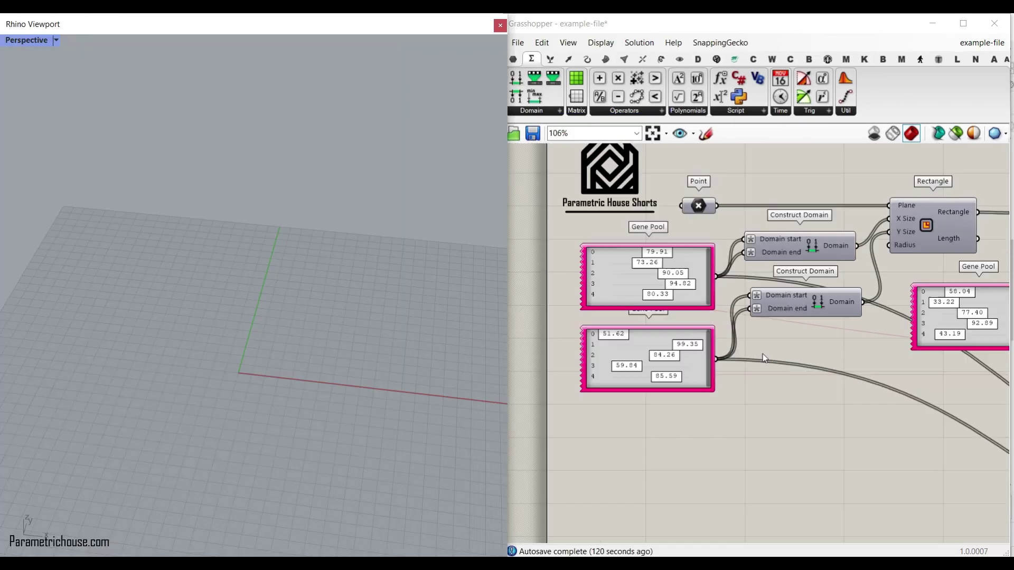
# Move the uppermost Construct Matrix with its two input panels beside the first two gene pools
pyautogui.scroll(-5, 763, 354)
pyautogui.moveTo(850, 385); pyautogui.dragTo(729, 348, button='right')
pyautogui.scroll(7, 864, 376)
pyautogui.moveTo(887, 301); pyautogui.dragTo(755, 366)
pyautogui.moveTo(869, 367); pyautogui.dragTo(797, 325)
pyautogui.scroll(-8, 944, 353)
pyautogui.scroll(8, 784, 312)
pyautogui.click(713, 383)
# Compare the first gene pool's values with the row and column inputs of the Construct Matrix beside it
pyautogui.scroll(3, 664, 282)
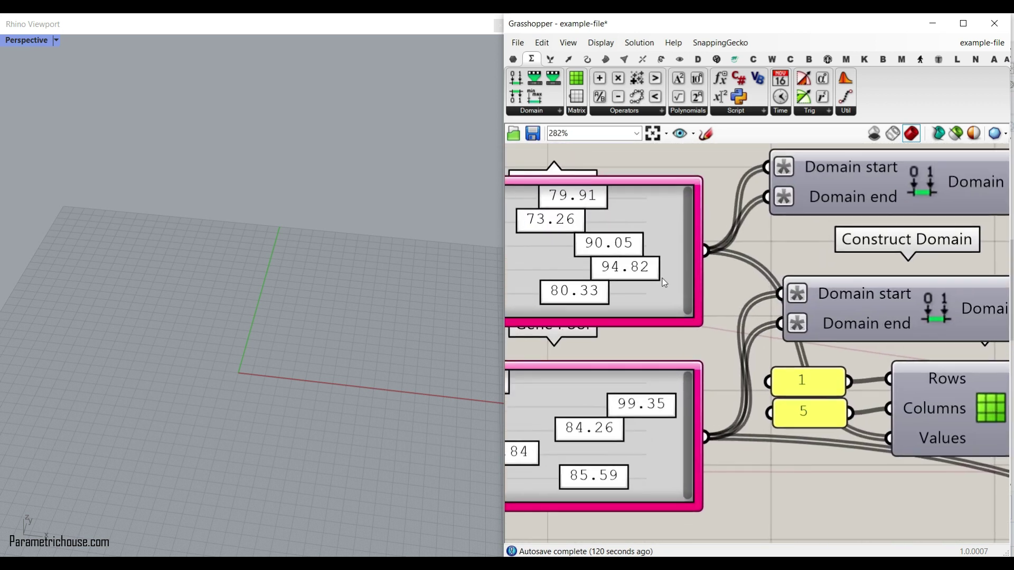
pyautogui.scroll(-2, 664, 283)
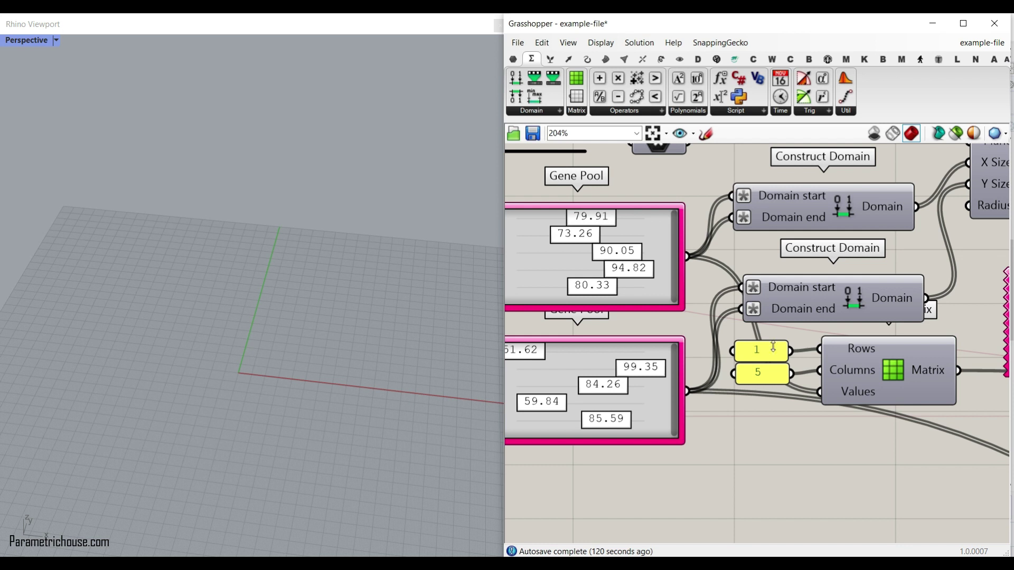
pyautogui.scroll(2, 862, 391)
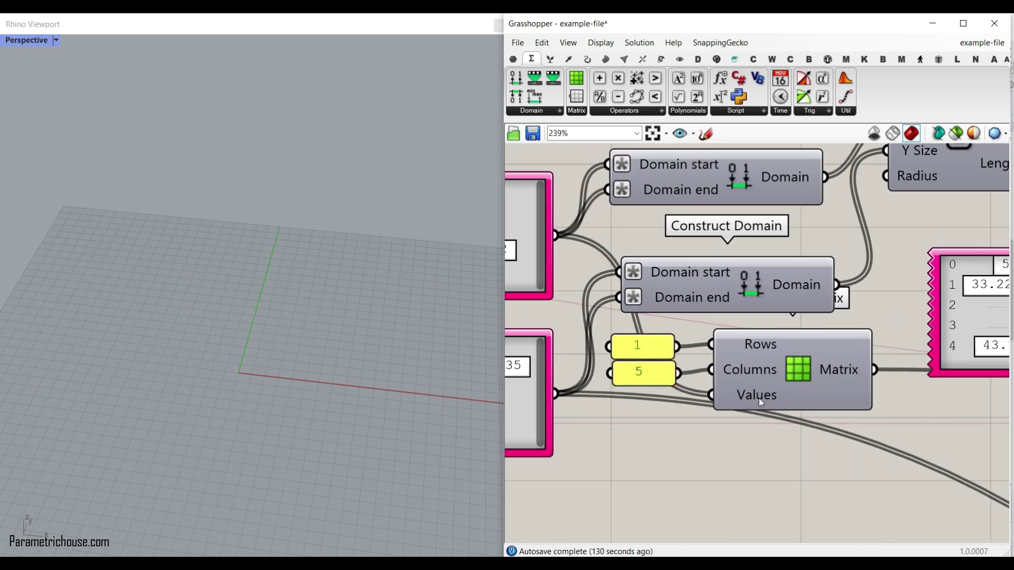
pyautogui.scroll(1, 763, 345)
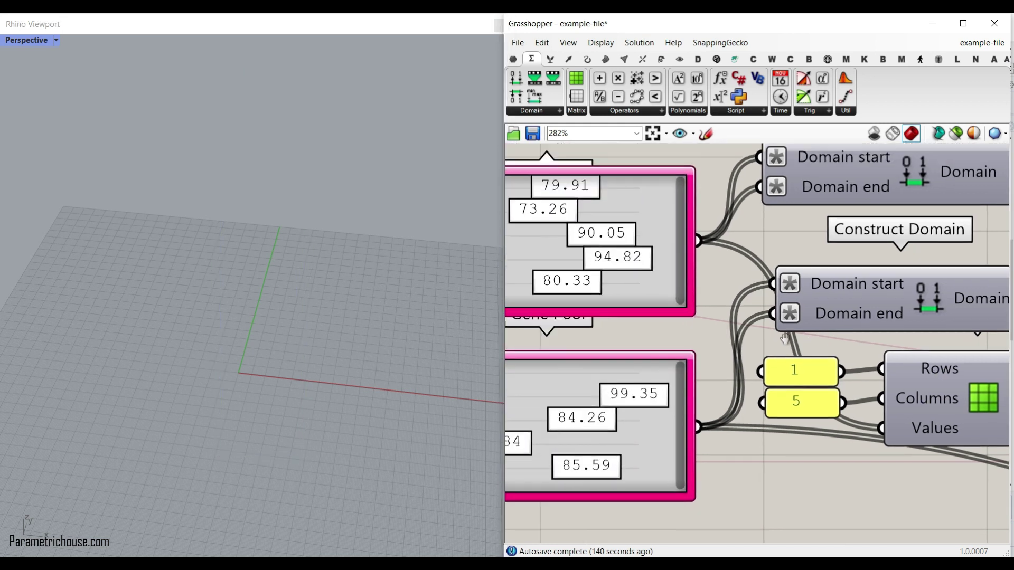
pyautogui.moveTo(571, 192); pyautogui.dragTo(587, 195, button='right')
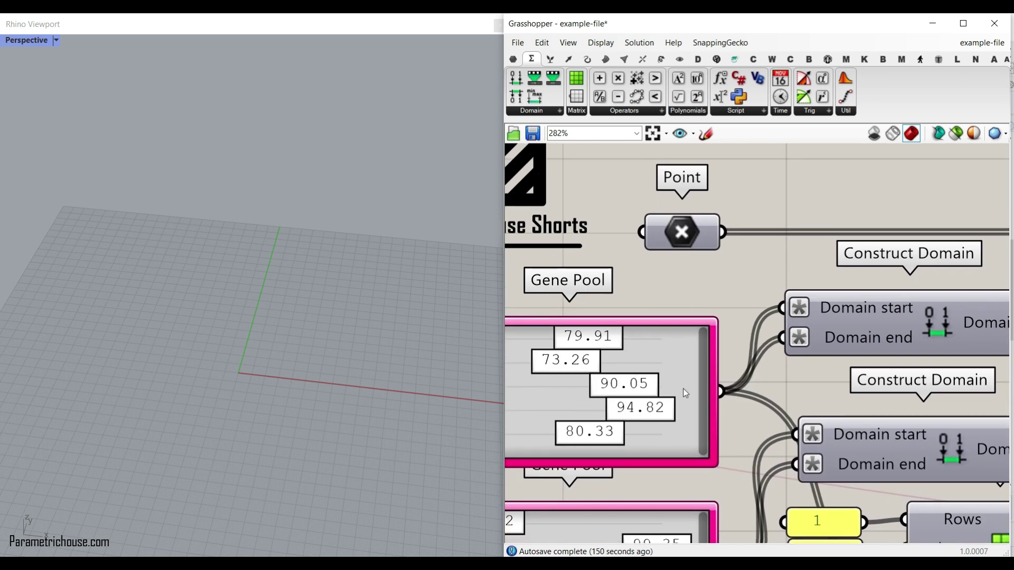
pyautogui.moveTo(686, 393); pyautogui.dragTo(644, 339, button='right')
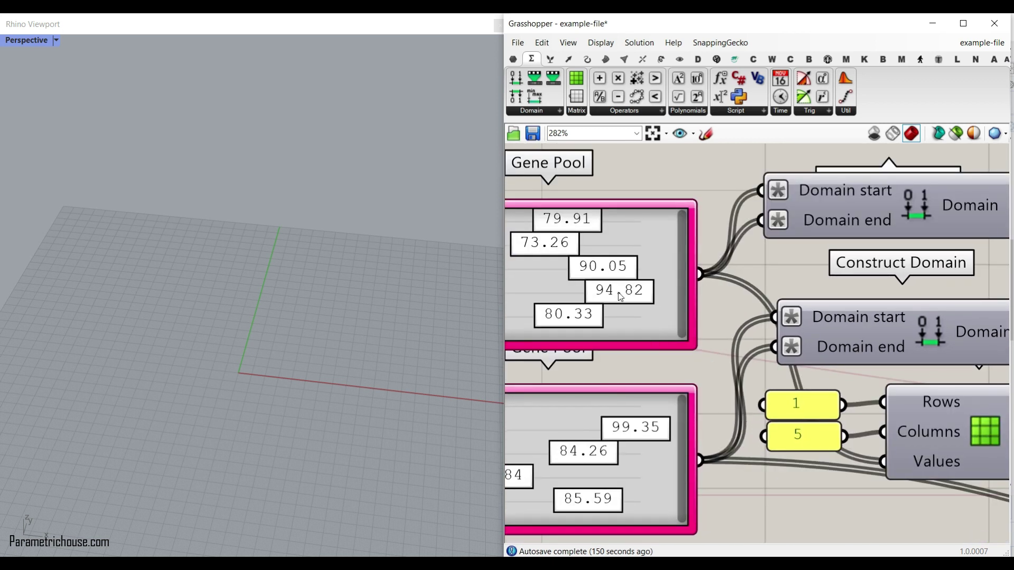
pyautogui.moveTo(635, 224); pyautogui.dragTo(631, 310, button='right')
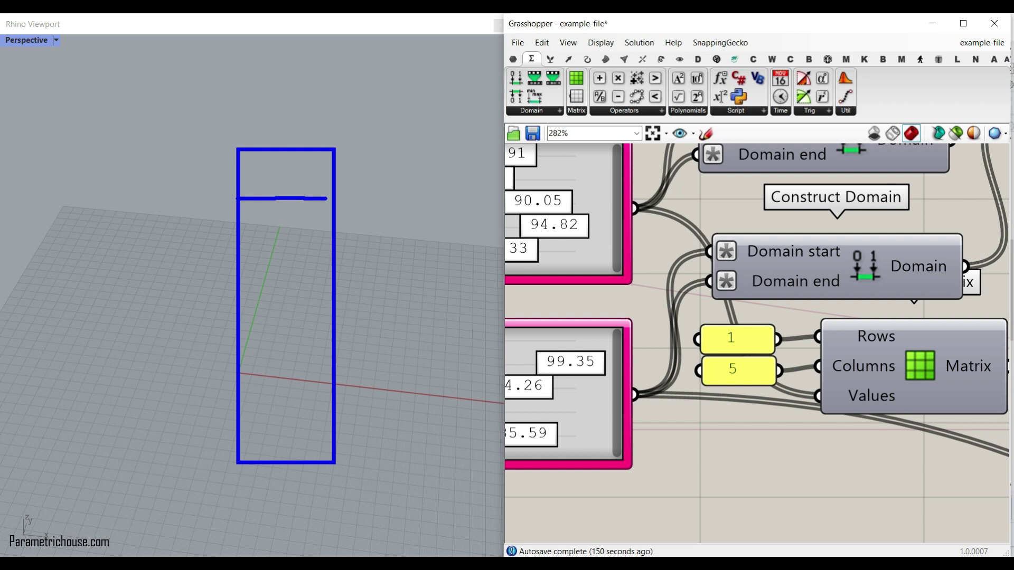
pyautogui.moveTo(240, 242); pyautogui.dragTo(333, 246)
pyautogui.moveTo(236, 293); pyautogui.dragTo(332, 294)
pyautogui.moveTo(234, 342); pyautogui.dragTo(319, 348)
pyautogui.moveTo(234, 399)
pyautogui.mouseDown()
pyautogui.moveTo(333, 401)
pyautogui.moveTo(295, 450)
pyautogui.moveTo(248, 429)
pyautogui.moveTo(302, 437)
pyautogui.mouseUp()
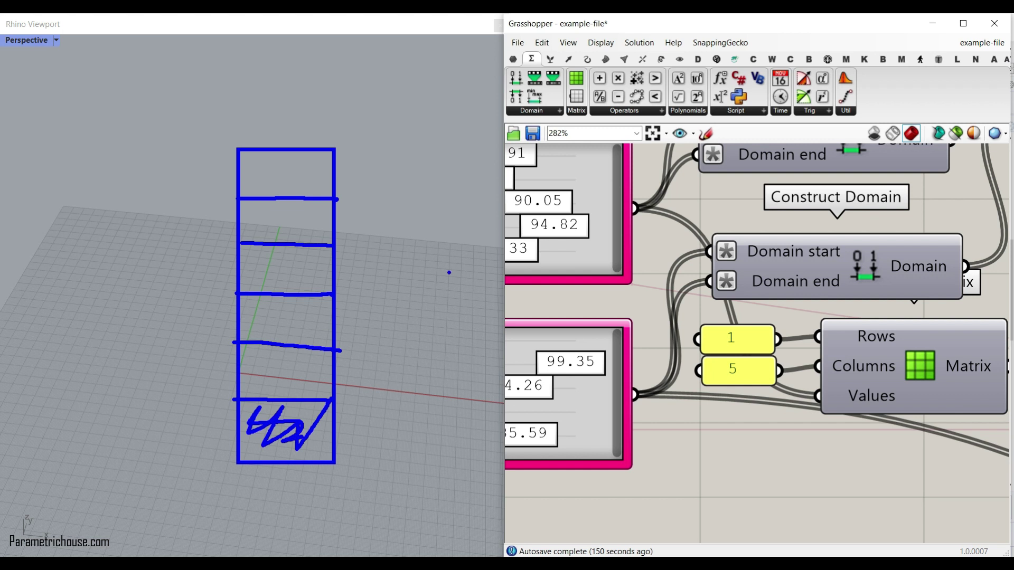
pyautogui.moveTo(274, 163); pyautogui.dragTo(270, 224)
pyautogui.moveTo(271, 259)
pyautogui.mouseDown()
pyautogui.moveTo(283, 278)
pyautogui.moveTo(305, 274)
pyautogui.moveTo(274, 323)
pyautogui.moveTo(296, 329)
pyautogui.mouseUp()
pyautogui.moveTo(307, 326); pyautogui.dragTo(313, 328)
pyautogui.moveTo(269, 359)
pyautogui.mouseDown()
pyautogui.moveTo(288, 383)
pyautogui.moveTo(295, 376)
pyautogui.mouseUp()
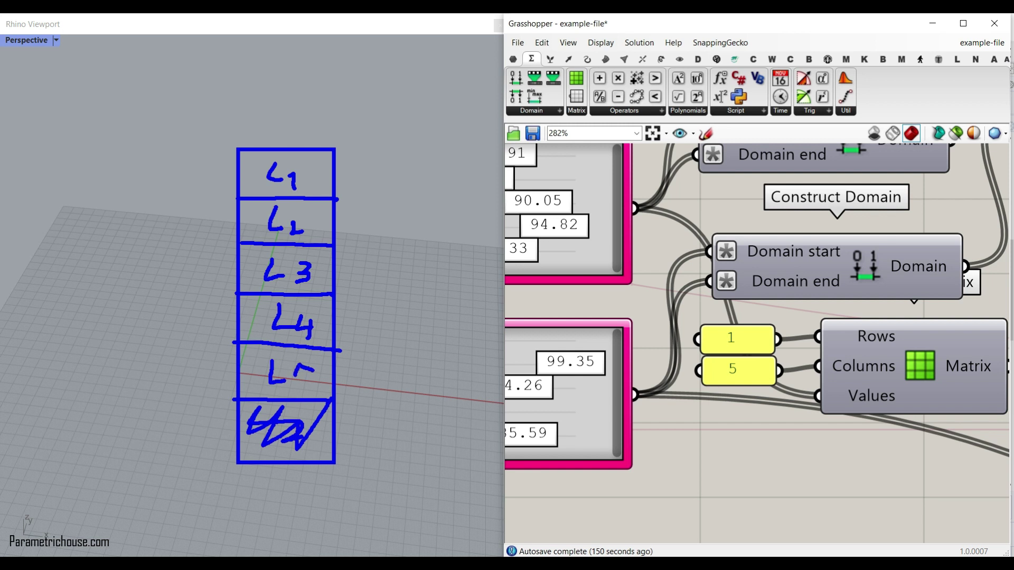
pyautogui.press('Escape')
pyautogui.moveTo(957, 364); pyautogui.dragTo(770, 345, button='right')
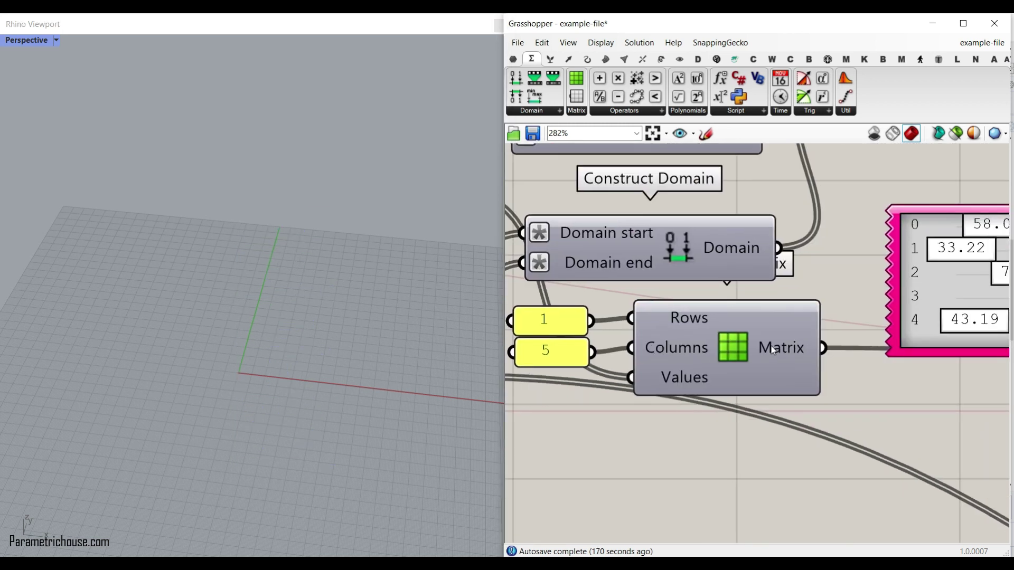
pyautogui.hotkey('ctrl', '1')
pyautogui.click(770, 349)
pyautogui.moveTo(947, 441)
pyautogui.mouseDown()
pyautogui.moveTo(798, 418)
pyautogui.moveTo(923, 423)
pyautogui.mouseUp()
pyautogui.press('Escape')
# Move the Construct Matrix and its two panels from the gene pools back above the other two Construct Matrix components
pyautogui.scroll(-2, 702, 363)
pyautogui.moveTo(703, 378); pyautogui.dragTo(628, 321)
pyautogui.scroll(-4, 637, 385)
pyautogui.moveTo(739, 342)
pyautogui.mouseDown()
pyautogui.moveTo(637, 385)
pyautogui.moveTo(849, 437)
pyautogui.moveTo(808, 401)
pyautogui.mouseUp()
pyautogui.scroll(-3, 636, 386)
pyautogui.scroll(6, 850, 436)
pyautogui.moveTo(818, 348); pyautogui.dragTo(791, 309, button='right')
pyautogui.click(791, 309)
pyautogui.scroll(2, 769, 402)
pyautogui.scroll(2, 769, 402)
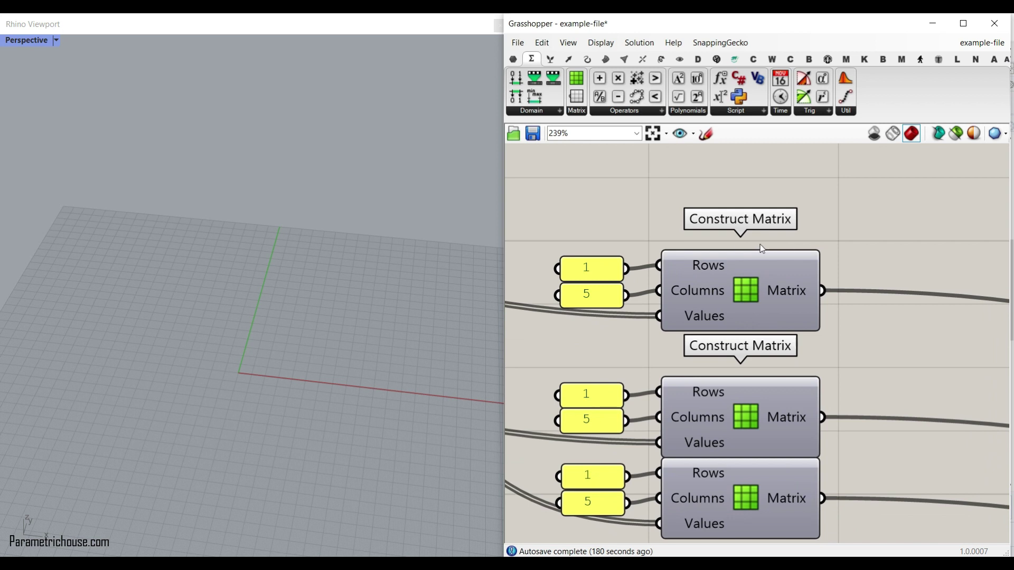
# Move the three matrix Data Recorders close to the outputs of the Construct Matrix components
pyautogui.click(731, 296)
pyautogui.click(736, 414)
pyautogui.click(738, 511)
pyautogui.scroll(-4, 806, 345)
pyautogui.moveTo(940, 345); pyautogui.dragTo(686, 353, button='right')
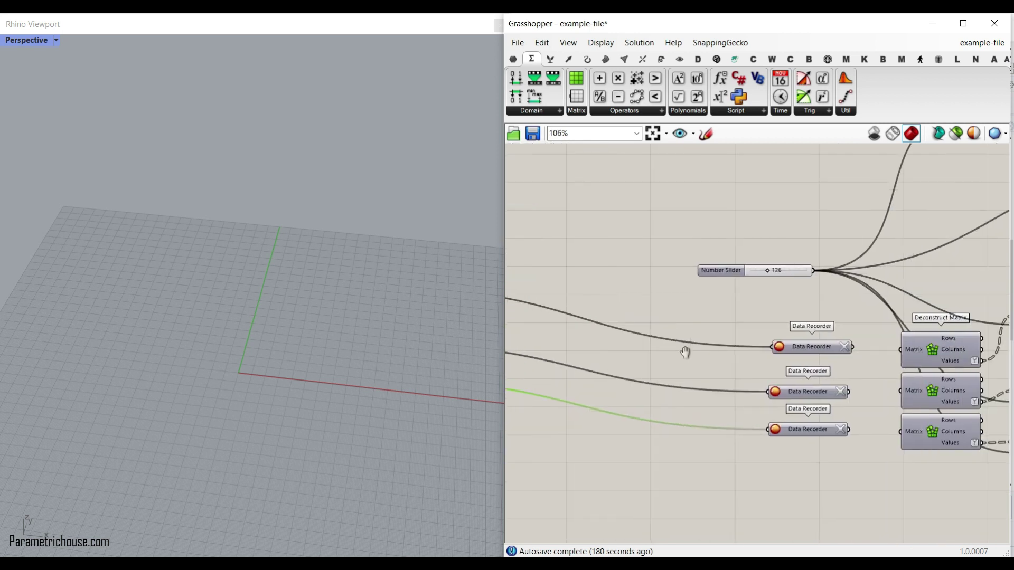
pyautogui.scroll(4, 855, 340)
pyautogui.scroll(-4, 820, 320)
pyautogui.moveTo(830, 303); pyautogui.dragTo(784, 461)
pyautogui.scroll(-2, 795, 472)
pyautogui.moveTo(795, 392); pyautogui.dragTo(593, 353)
pyautogui.click(622, 307)
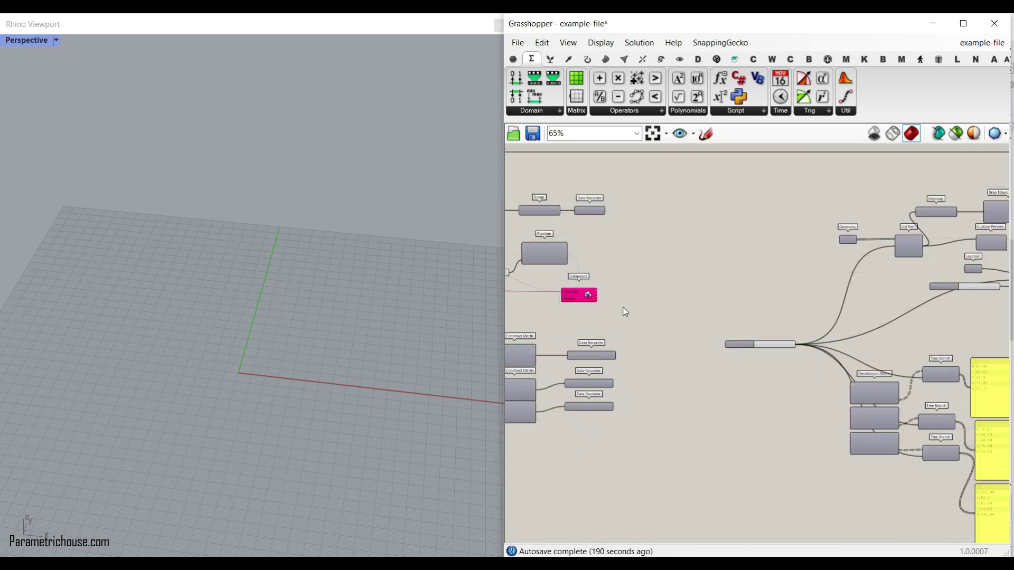
# Clear the recorded data from the three matrix Data Recorders and the massing Data Recorder
pyautogui.scroll(4, 623, 317)
pyautogui.moveTo(601, 402); pyautogui.dragTo(798, 348, button='right')
pyautogui.click(805, 309)
pyautogui.click(799, 371)
pyautogui.click(799, 424)
pyautogui.scroll(-3, 808, 330)
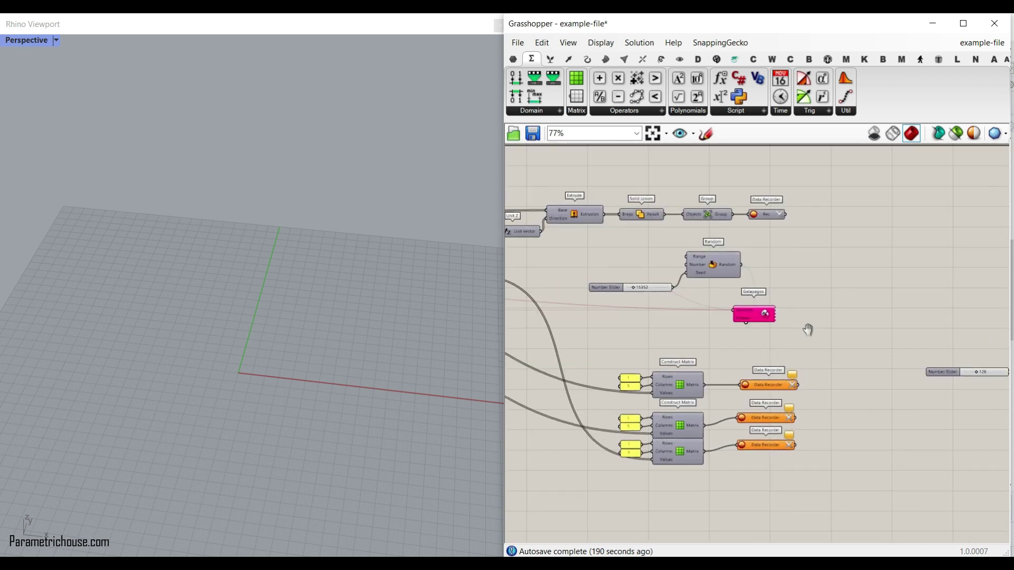
pyautogui.scroll(4, 804, 206)
pyautogui.click(760, 223)
# Run the Galapagos solver again to refill the emptied recorders, stop it during generation 1, and accept the editor
pyautogui.scroll(-3, 778, 418)
pyautogui.moveTo(778, 418); pyautogui.dragTo(805, 294, button='right')
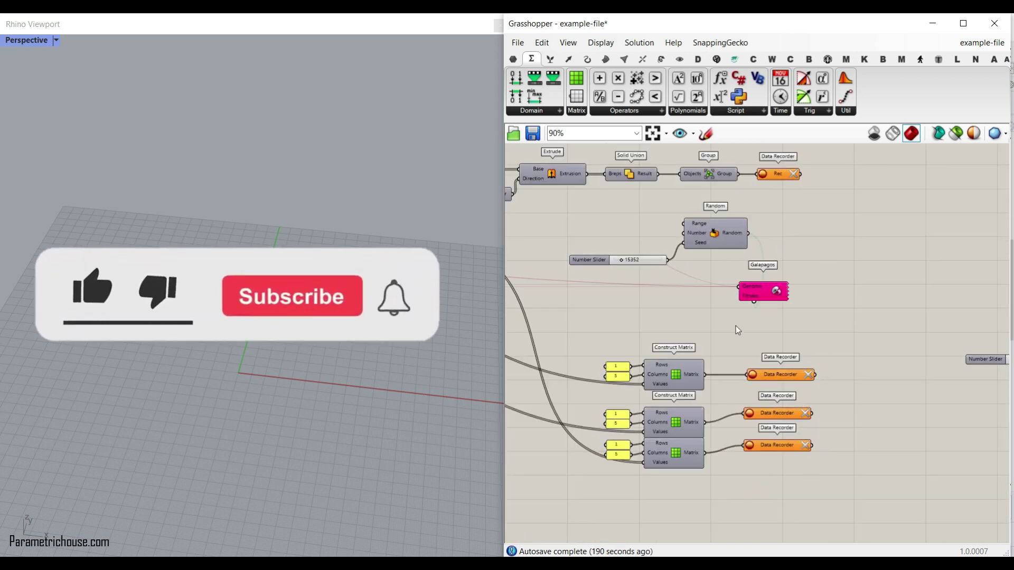
pyautogui.doubleClick(775, 291)
pyautogui.click(562, 123)
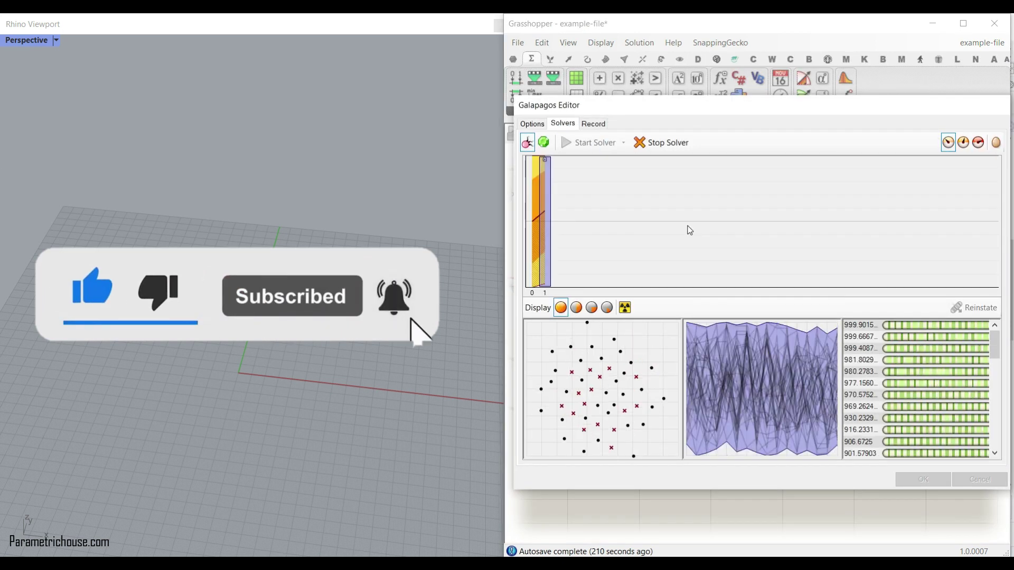
pyautogui.click(665, 142)
pyautogui.click(924, 479)
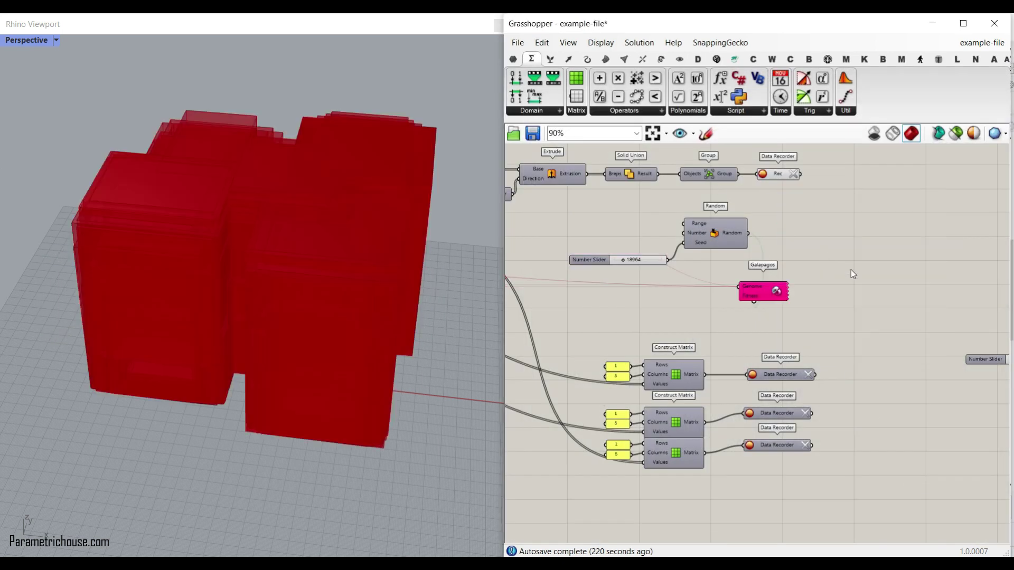
# Compare how many values the massing Data Recorder and the matrix Data Recorders captured
pyautogui.moveTo(777, 173)
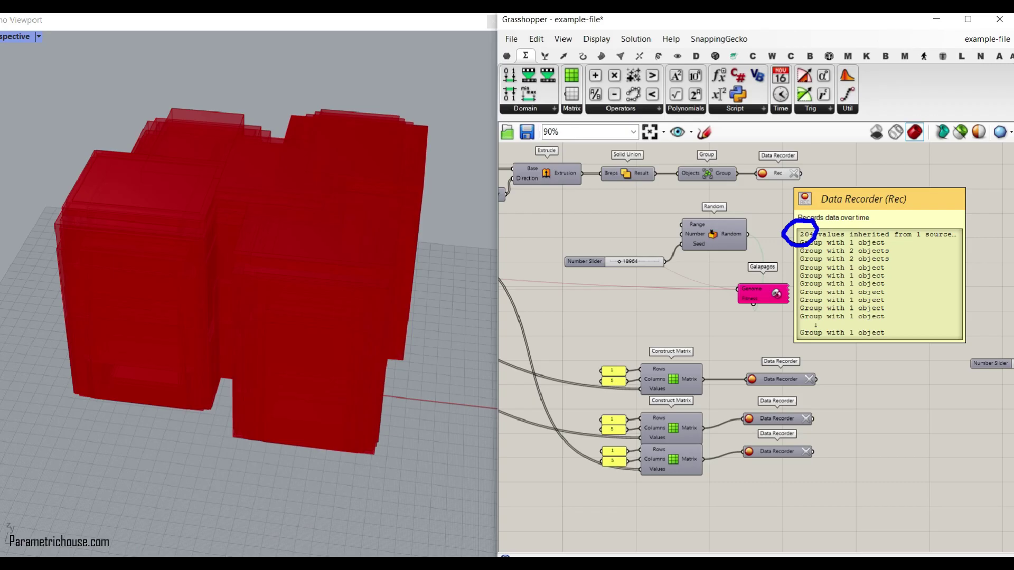
pyautogui.scroll(3, 857, 393)
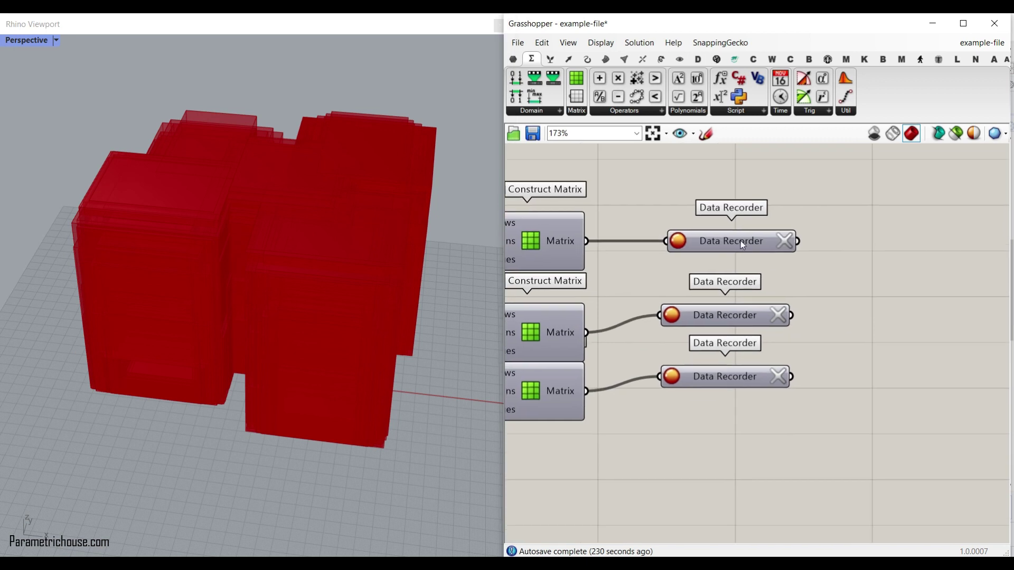
pyautogui.moveTo(739, 241)
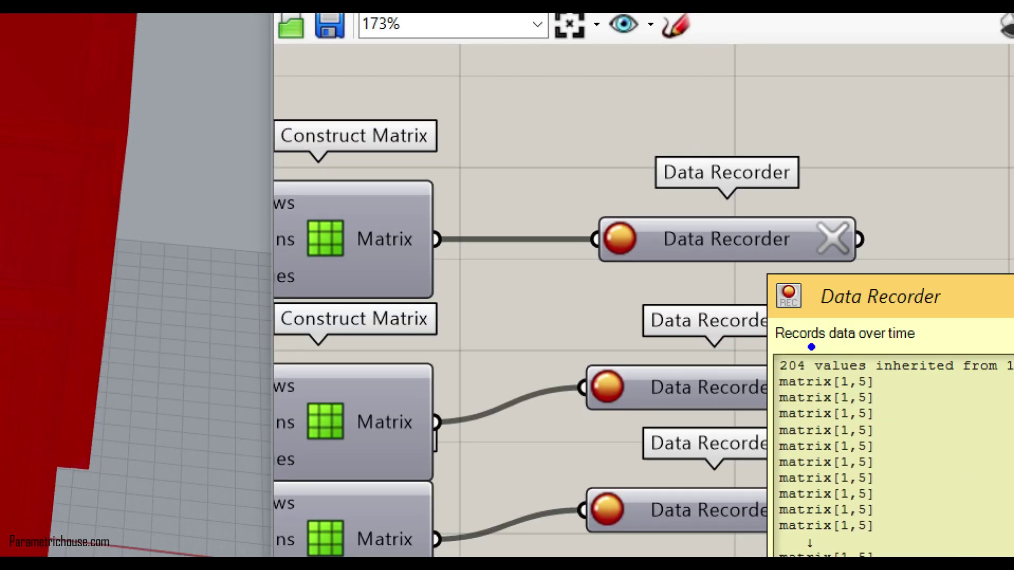
pyautogui.moveTo(809, 349); pyautogui.dragTo(861, 326)
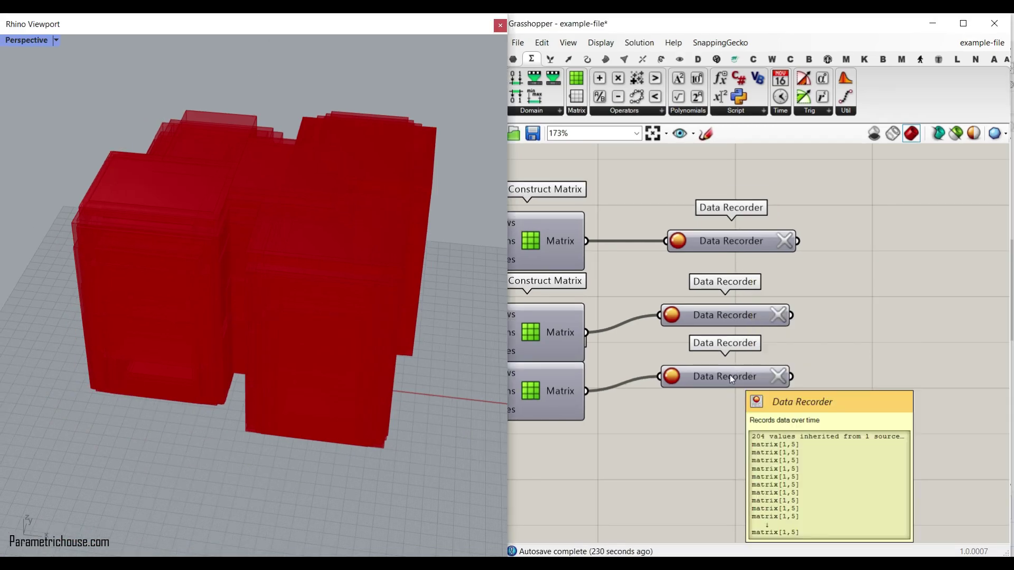
pyautogui.scroll(-5, 730, 378)
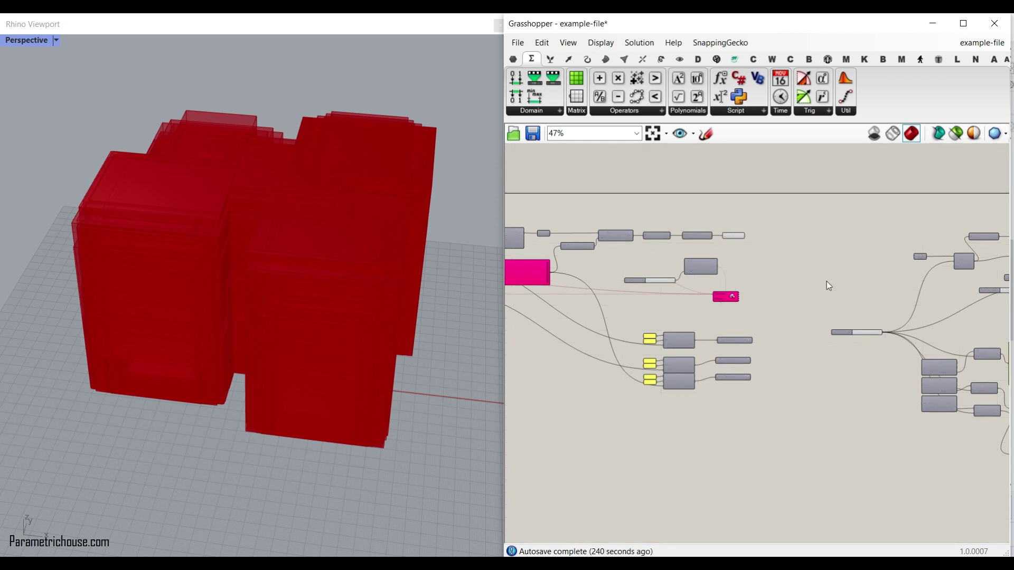
# Turn off the preview of the massing recorder, Galapagos, matrix and neighbouring components in the middle of the definition
pyautogui.moveTo(817, 275); pyautogui.dragTo(665, 281, button='right')
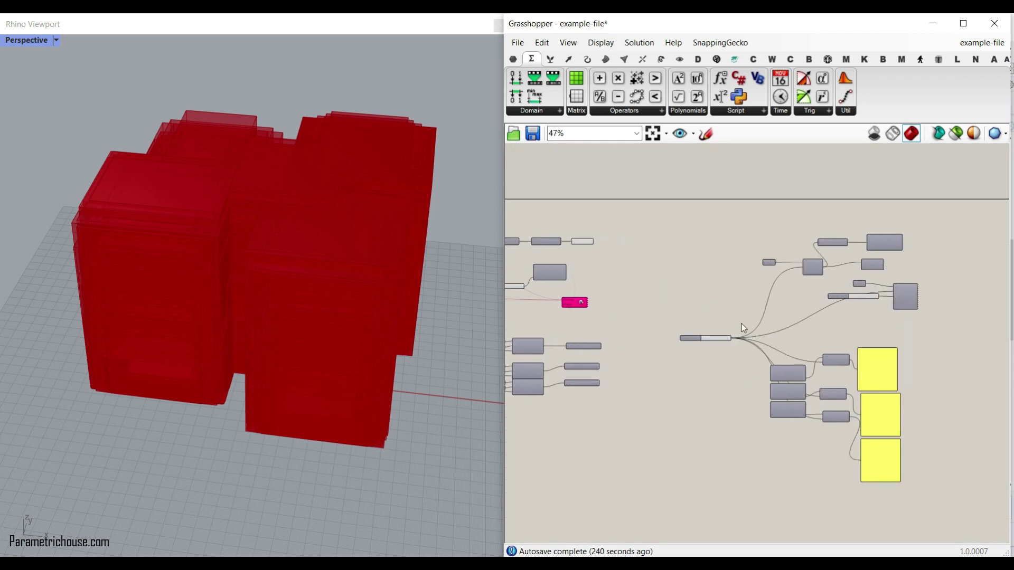
pyautogui.moveTo(662, 231); pyautogui.dragTo(729, 228, button='right')
pyautogui.moveTo(720, 221); pyautogui.dragTo(600, 406)
pyautogui.rightClick(692, 219)
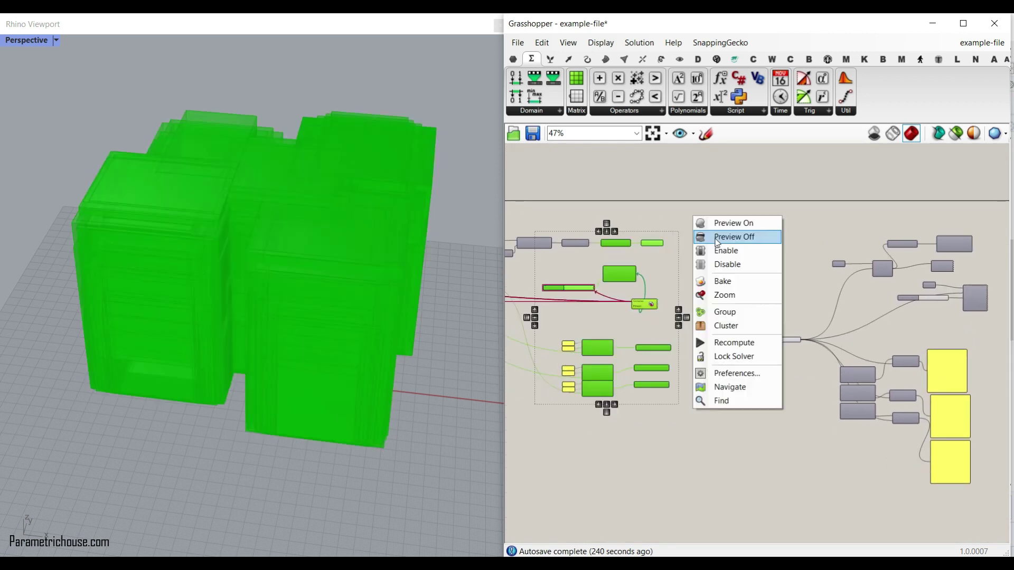
pyautogui.click(717, 237)
pyautogui.scroll(-3, 774, 281)
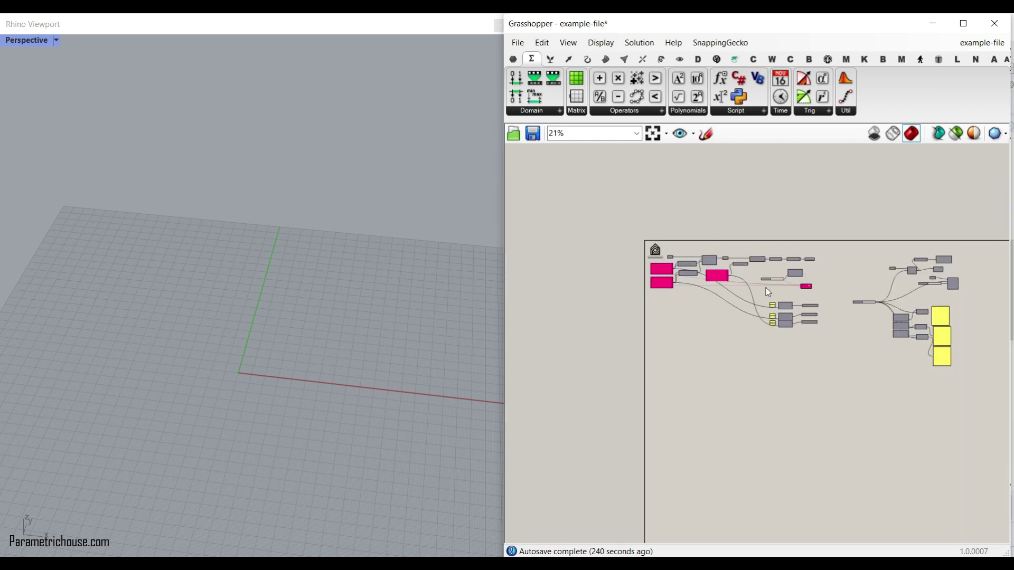
# Examine the three matrix Data Recorders and find Deconstruct Matrix among the available matrix components
pyautogui.scroll(3, 861, 269)
pyautogui.moveTo(885, 303); pyautogui.dragTo(756, 273, button='right')
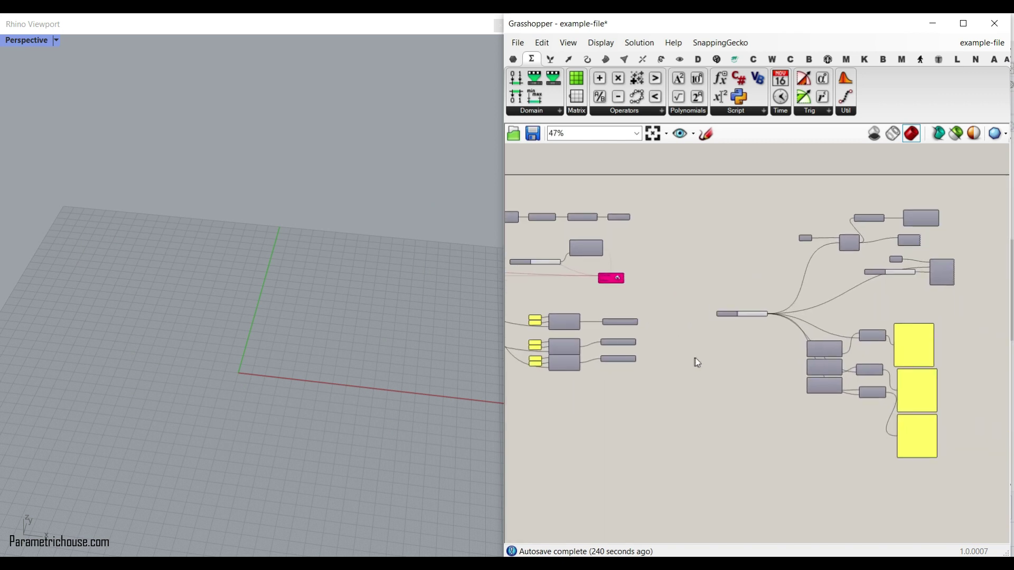
pyautogui.scroll(2, 697, 362)
pyautogui.moveTo(697, 362); pyautogui.dragTo(836, 339, button='right')
pyautogui.scroll(3, 677, 309)
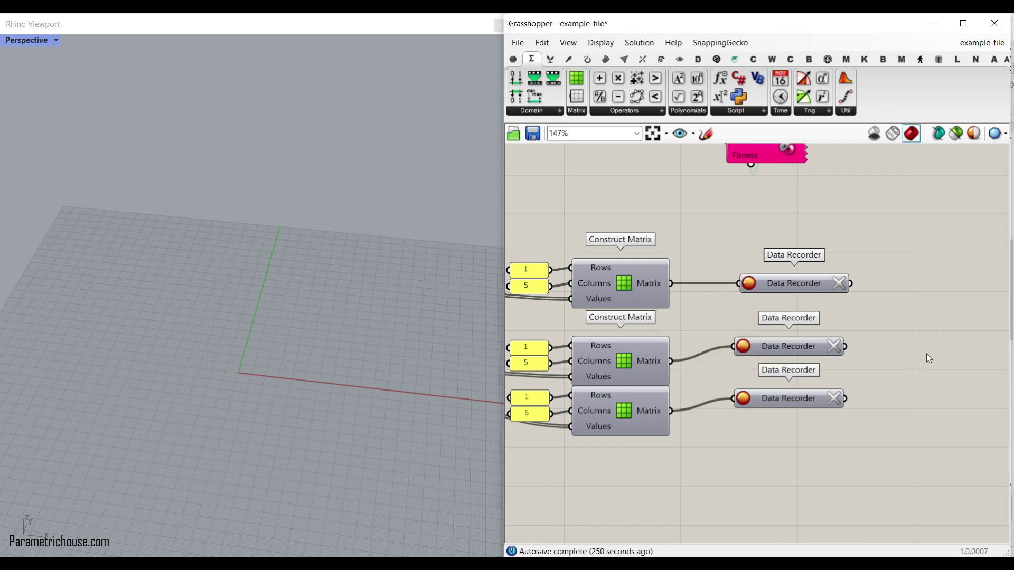
pyautogui.scroll(-4, 929, 359)
pyautogui.moveTo(862, 344); pyautogui.dragTo(762, 340, button='right')
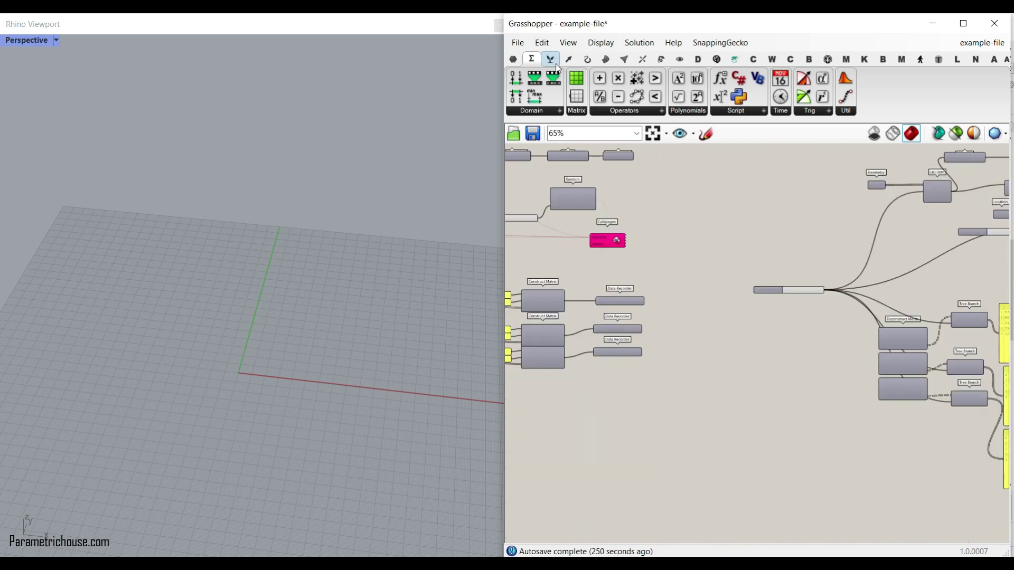
pyautogui.click(577, 110)
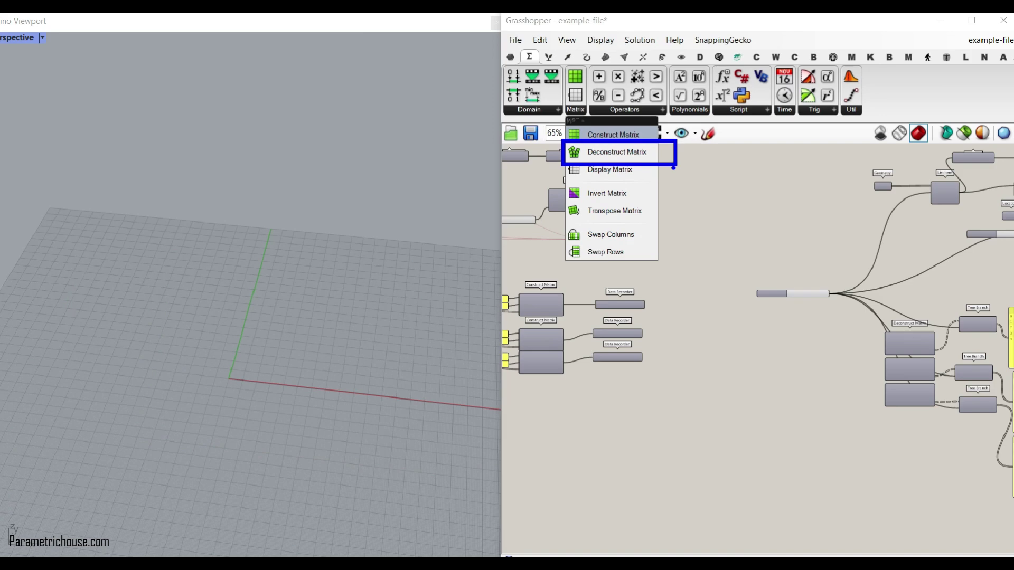
# Move the first Deconstruct Matrix component next to the uppermost matrix Data Recorder
pyautogui.moveTo(888, 351); pyautogui.dragTo(811, 358, button='right')
pyautogui.scroll(3, 811, 357)
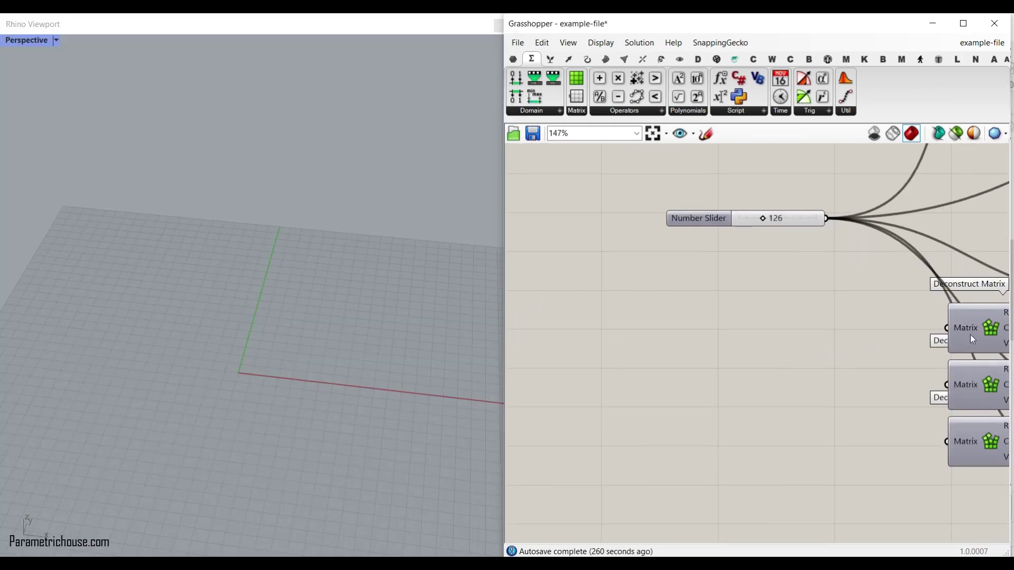
pyautogui.scroll(2, 970, 334)
pyautogui.click(765, 323)
pyautogui.keyDown('shift'); pyautogui.click(883, 305); pyautogui.keyUp('shift')
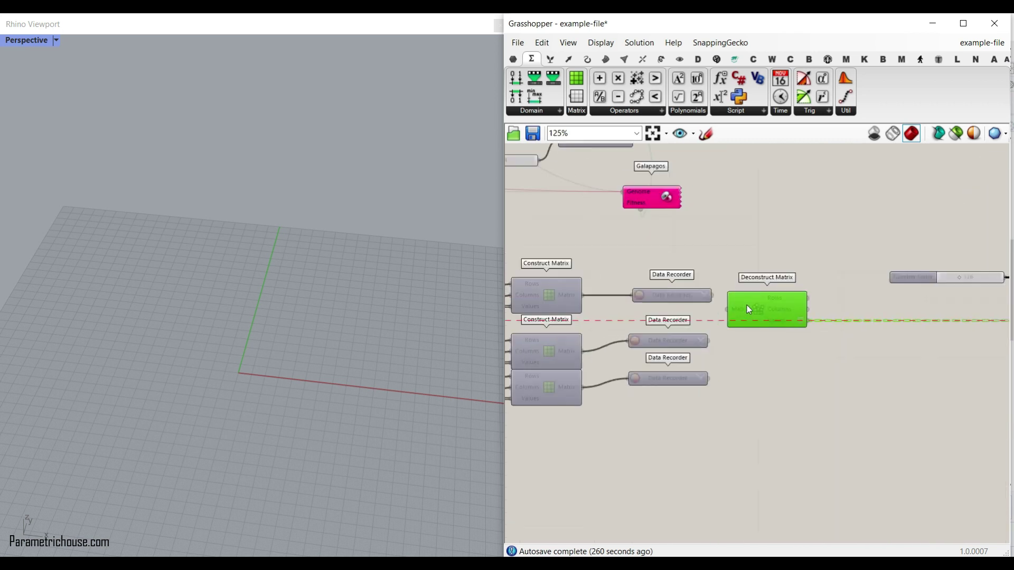
# Connect the uppermost Data Recorder to the first Deconstruct Matrix's Matrix input and hide the connecting wire
pyautogui.scroll(4, 747, 305)
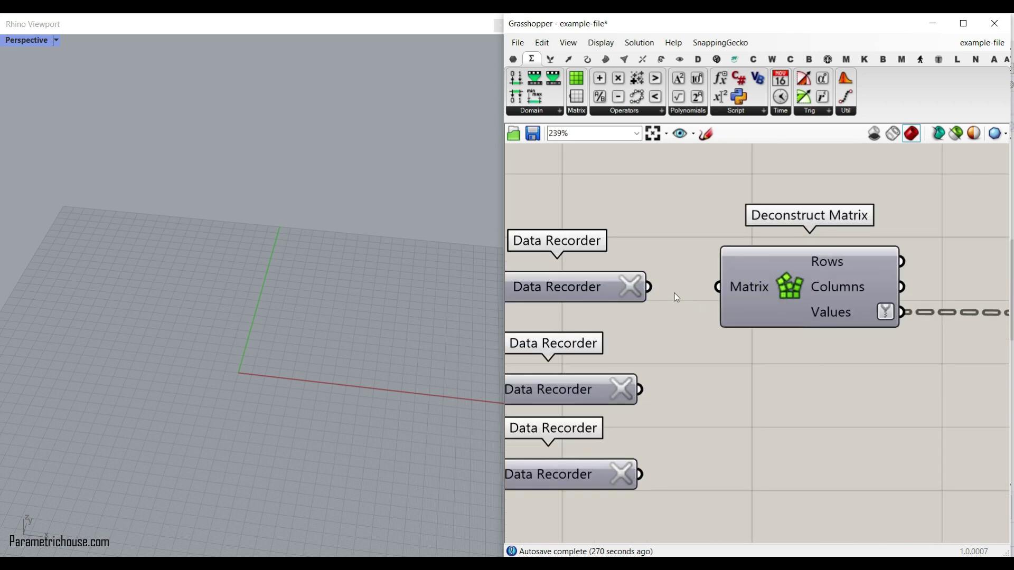
pyautogui.moveTo(658, 289); pyautogui.dragTo(713, 296)
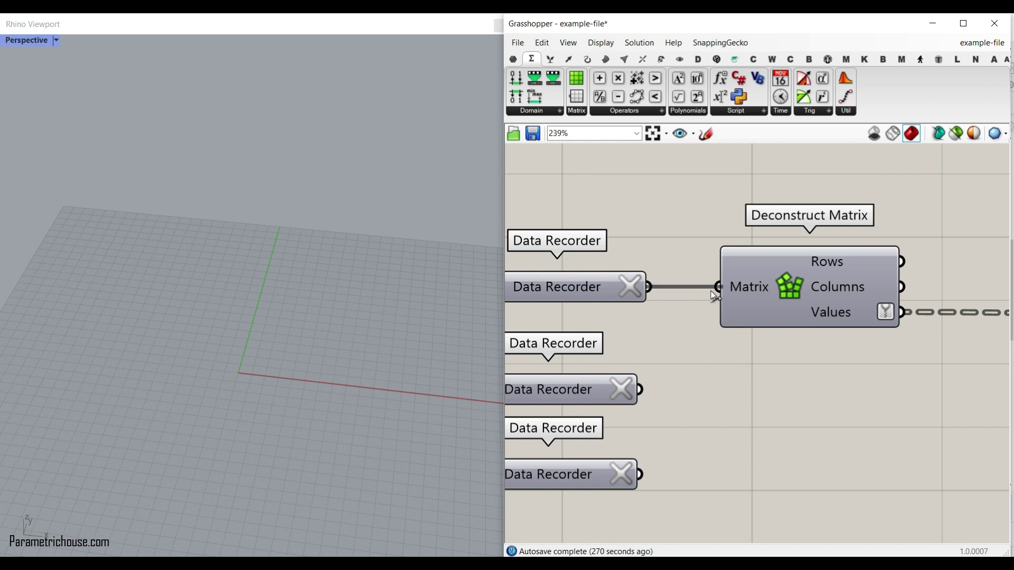
pyautogui.rightClick(749, 290)
pyautogui.click(806, 457)
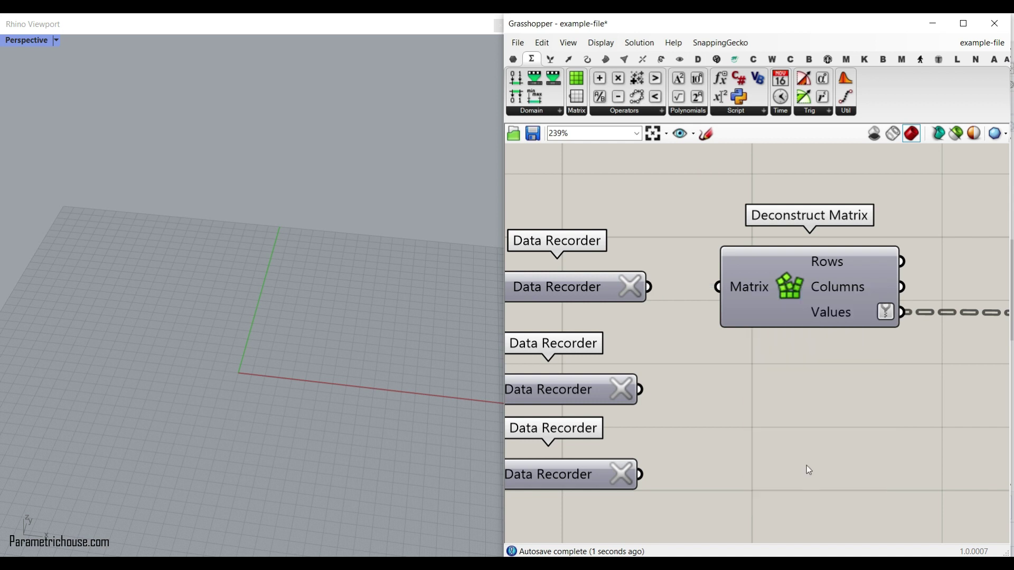
# Move the other two Deconstruct Matrix components under the first one, beside the remaining matrix Data Recorders
pyautogui.scroll(-6, 784, 389)
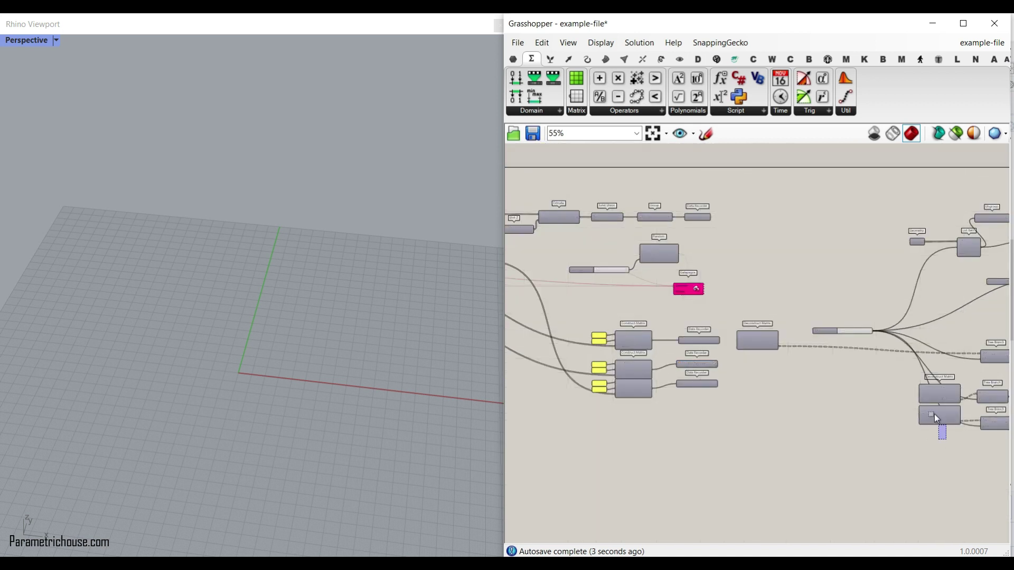
pyautogui.moveTo(934, 414); pyautogui.dragTo(762, 370)
pyautogui.scroll(5, 755, 370)
pyautogui.click(715, 359)
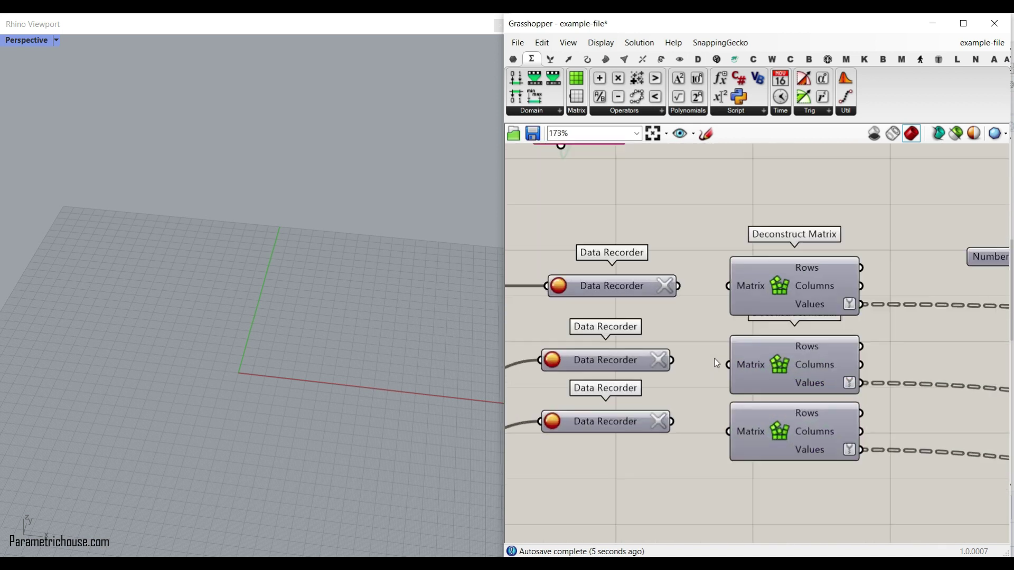
# Connect the second and third matrix Data Recorders to their Deconstruct Matrix components and hide both wires
pyautogui.moveTo(672, 360); pyautogui.dragTo(724, 366)
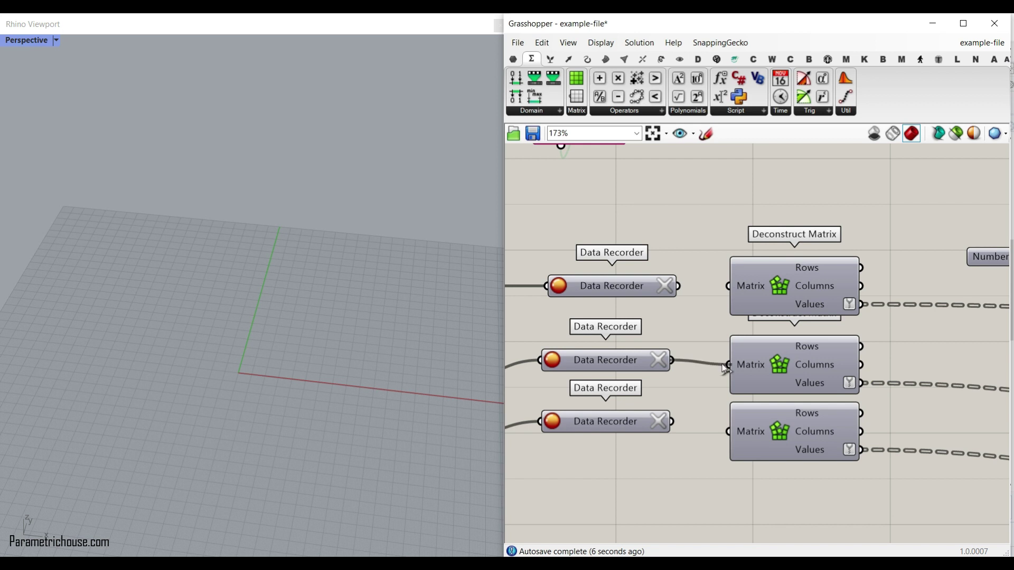
pyautogui.rightClick(754, 385)
pyautogui.click(802, 520)
pyautogui.moveTo(672, 422); pyautogui.dragTo(734, 432)
pyautogui.rightClick(750, 435)
pyautogui.click(816, 518)
# Turn off Simplify on the first Deconstruct Matrix's Values output and inspect the unsimplified branch paths
pyautogui.scroll(2, 862, 315)
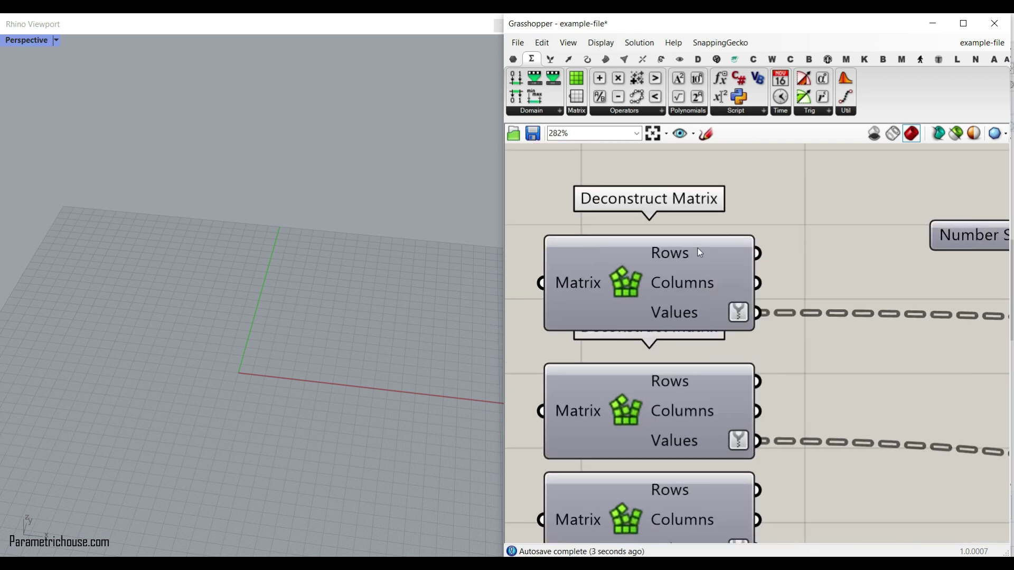
pyautogui.scroll(1, 708, 312)
pyautogui.moveTo(709, 311)
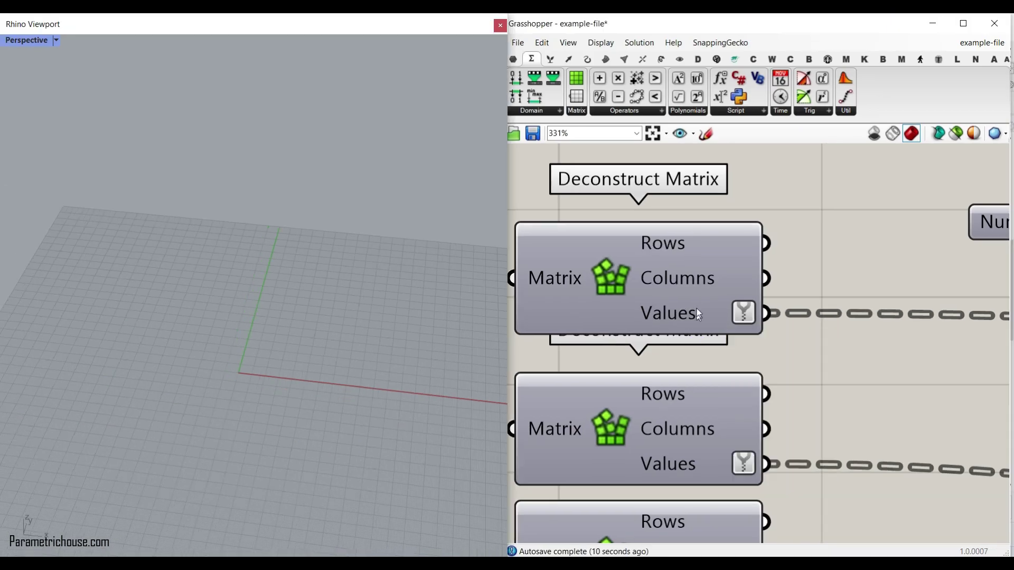
pyautogui.rightClick(691, 333)
pyautogui.click(733, 386)
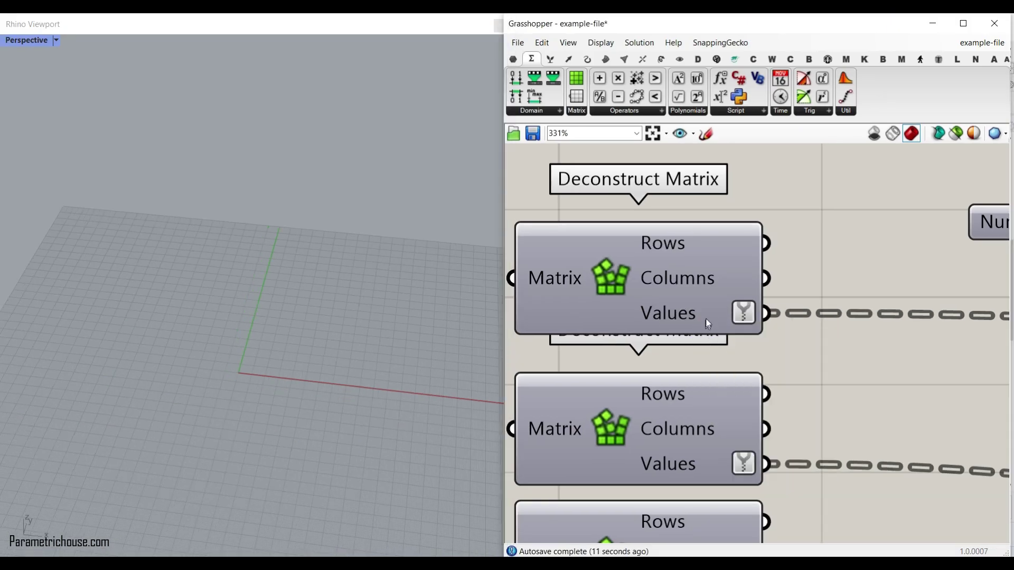
pyautogui.moveTo(707, 316)
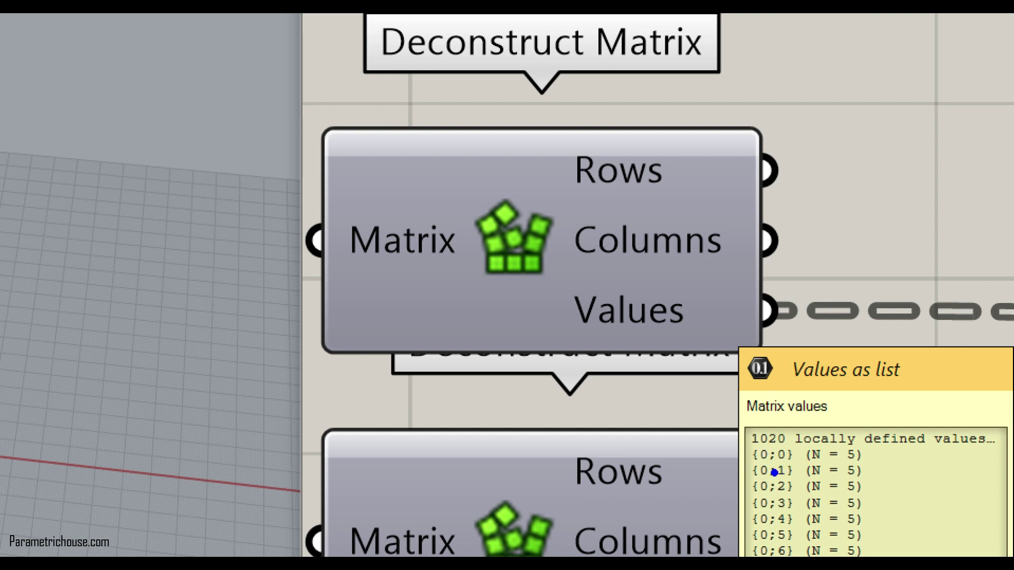
pyautogui.moveTo(765, 447); pyautogui.dragTo(769, 554)
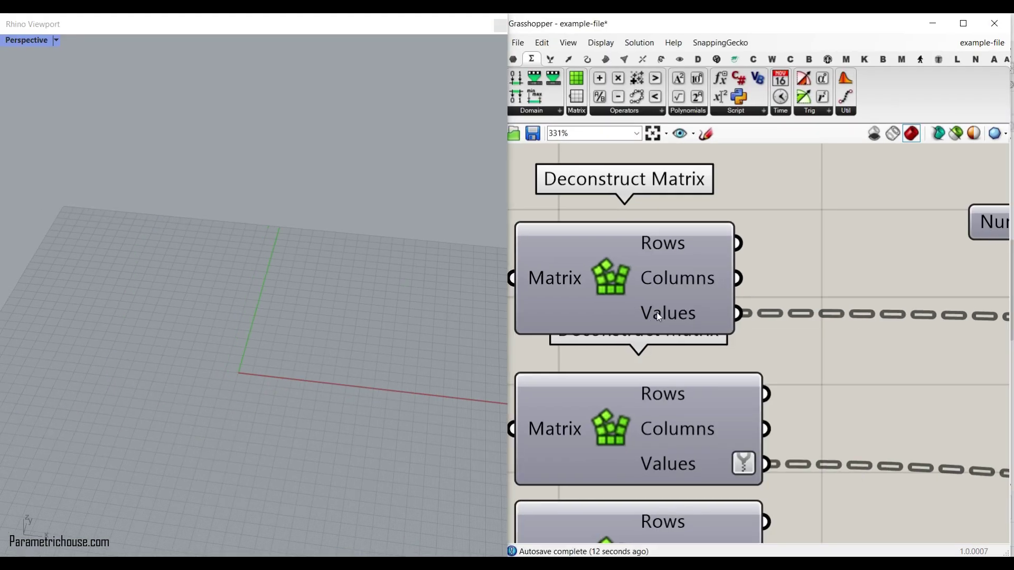
# Turn Simplify back on for the first Deconstruct Matrix's Values output and check its branch paths
pyautogui.rightClick(613, 315)
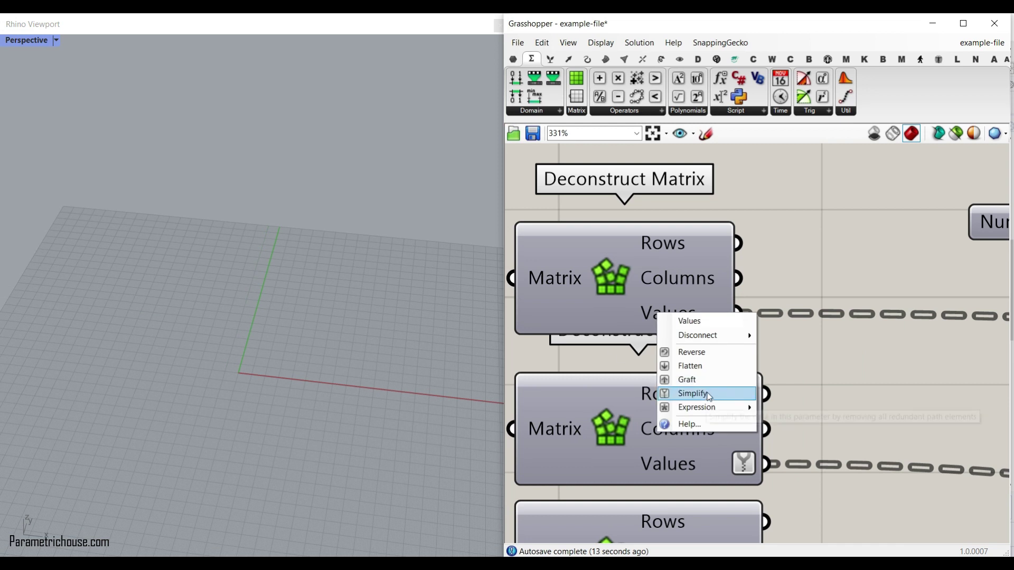
pyautogui.click(707, 394)
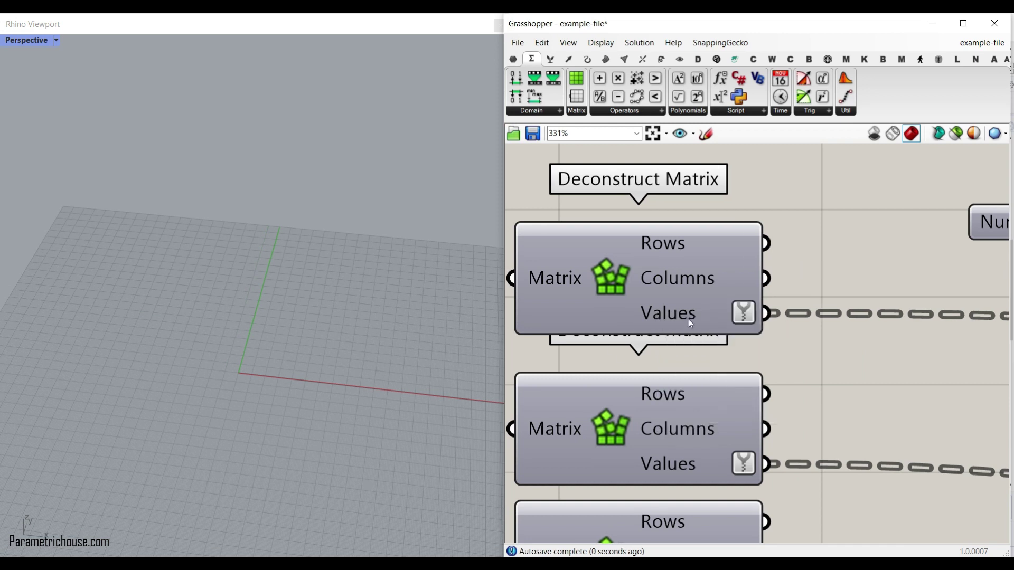
pyautogui.moveTo(683, 315)
# Add a panel, connect the first Deconstruct Matrix's Values output to it, and make the panel taller
pyautogui.scroll(-6, 703, 457)
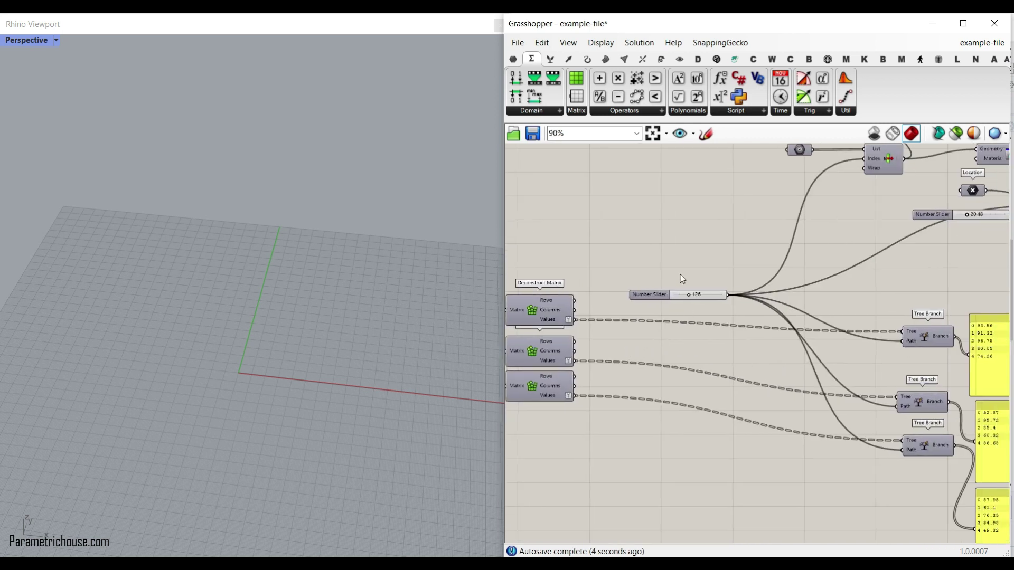
pyautogui.scroll(5, 593, 321)
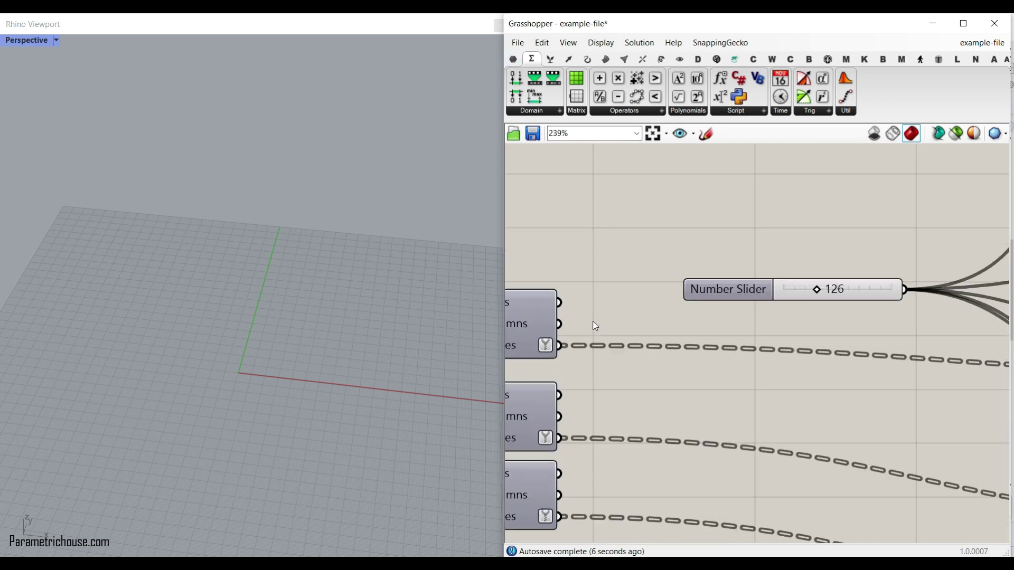
pyautogui.doubleClick(703, 212)
pyautogui.write('//')
pyautogui.press('Return')
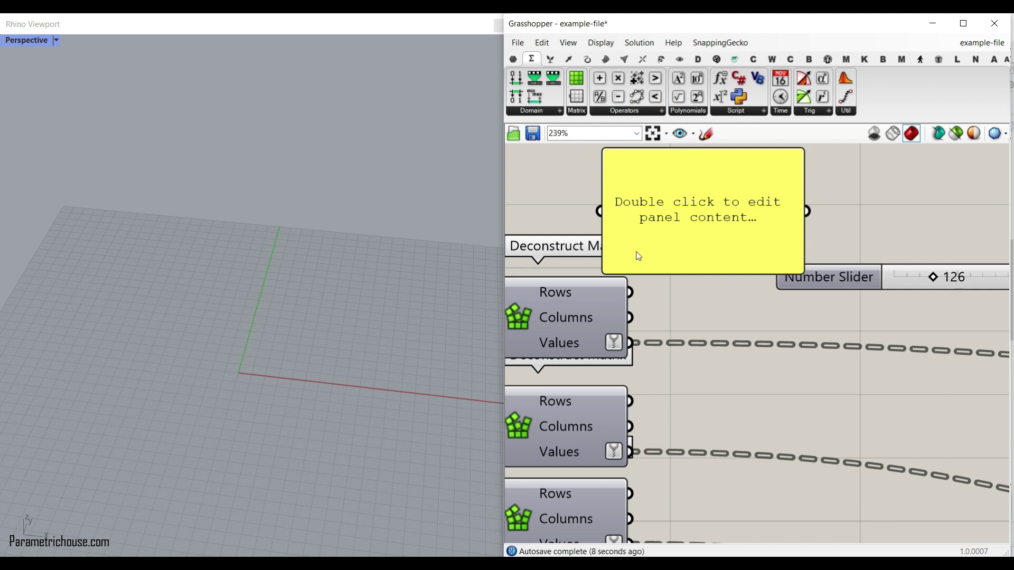
pyautogui.moveTo(638, 256); pyautogui.dragTo(720, 258)
pyautogui.moveTo(630, 342); pyautogui.dragTo(682, 256)
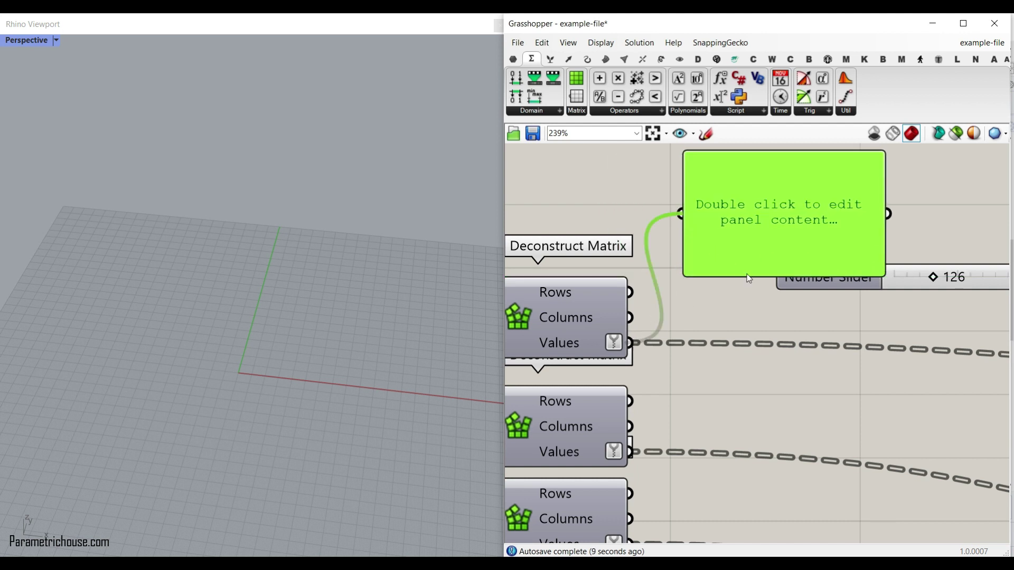
pyautogui.moveTo(746, 277); pyautogui.dragTo(750, 442)
# Read the panel's branches from the first to the last one and remove the panel
pyautogui.scroll(1, 745, 210)
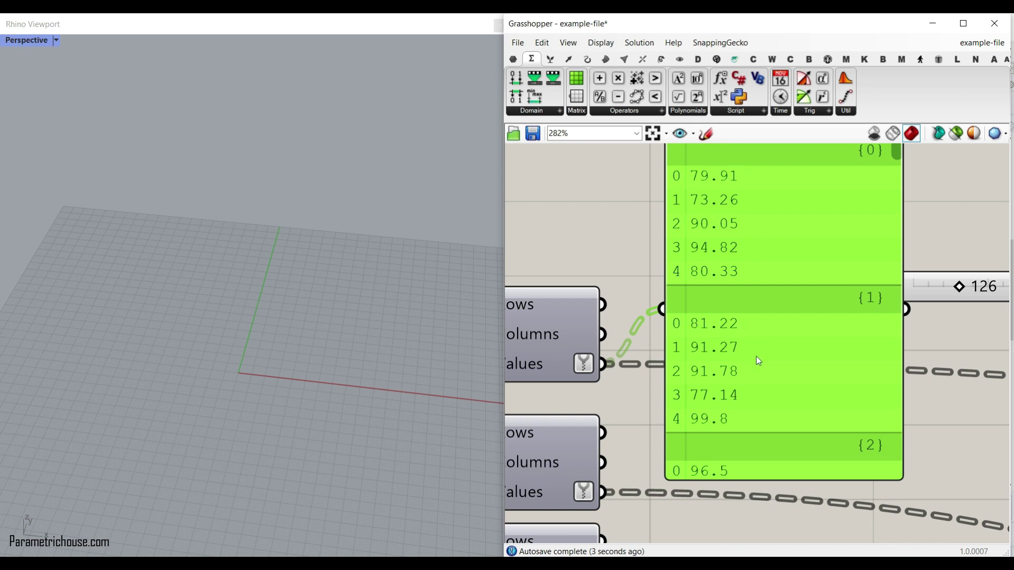
pyautogui.moveTo(898, 165); pyautogui.dragTo(919, 471)
pyautogui.scroll(-5, 892, 403)
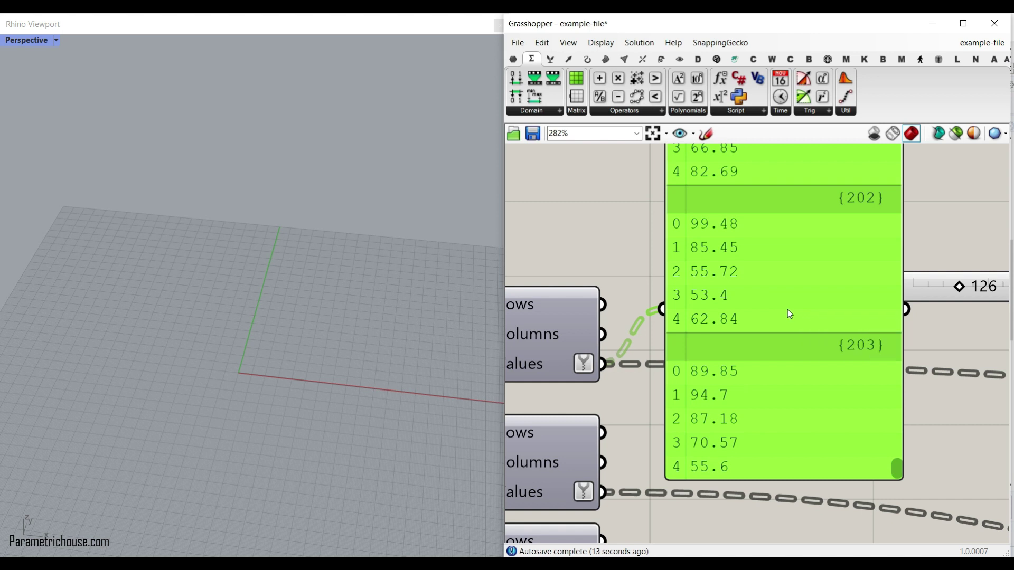
pyautogui.scroll(-8, 788, 314)
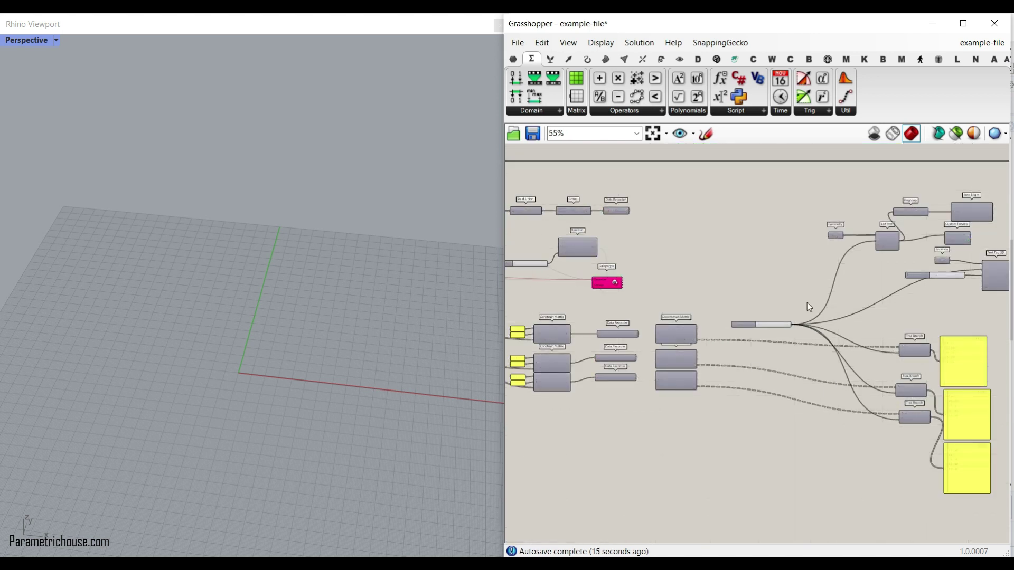
# Move the three Tree Branch components and their panels close to the outputs of the Deconstruct Matrix components
pyautogui.click(556, 58)
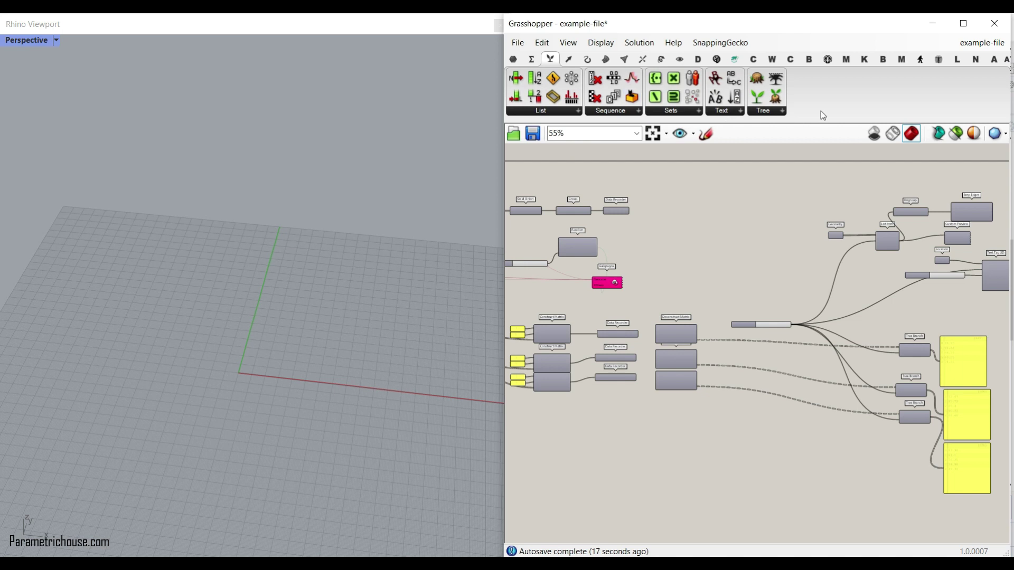
pyautogui.click(780, 111)
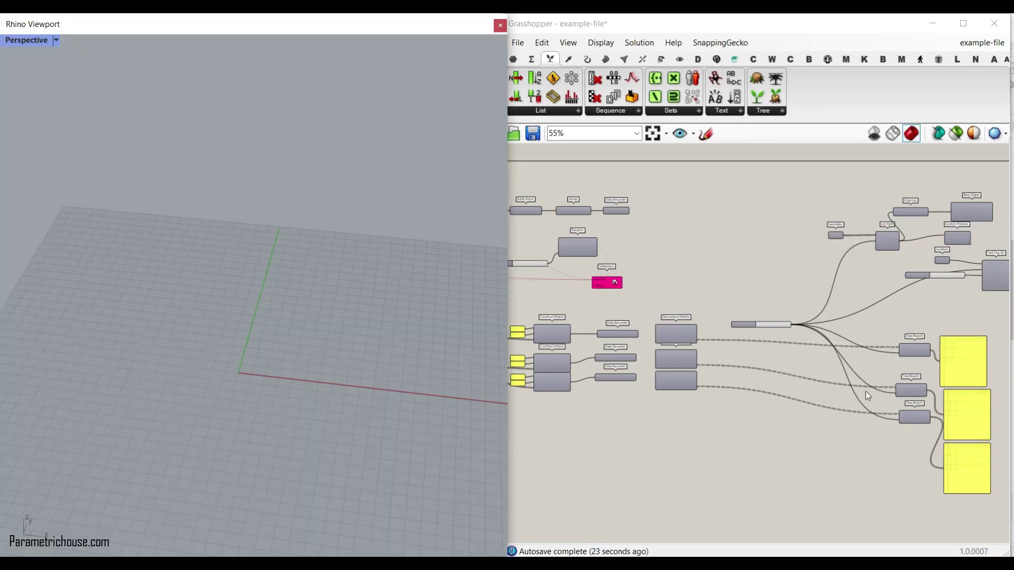
pyautogui.scroll(4, 866, 392)
pyautogui.scroll(-4, 897, 457)
pyautogui.moveTo(896, 457); pyautogui.dragTo(767, 300)
pyautogui.moveTo(890, 274); pyautogui.dragTo(740, 453)
pyautogui.moveTo(770, 293); pyautogui.dragTo(622, 274)
pyautogui.scroll(-2, 766, 305)
pyautogui.scroll(5, 626, 304)
pyautogui.click(543, 221)
pyautogui.scroll(5, 541, 266)
pyautogui.moveTo(540, 266); pyautogui.dragTo(601, 261, button='right')
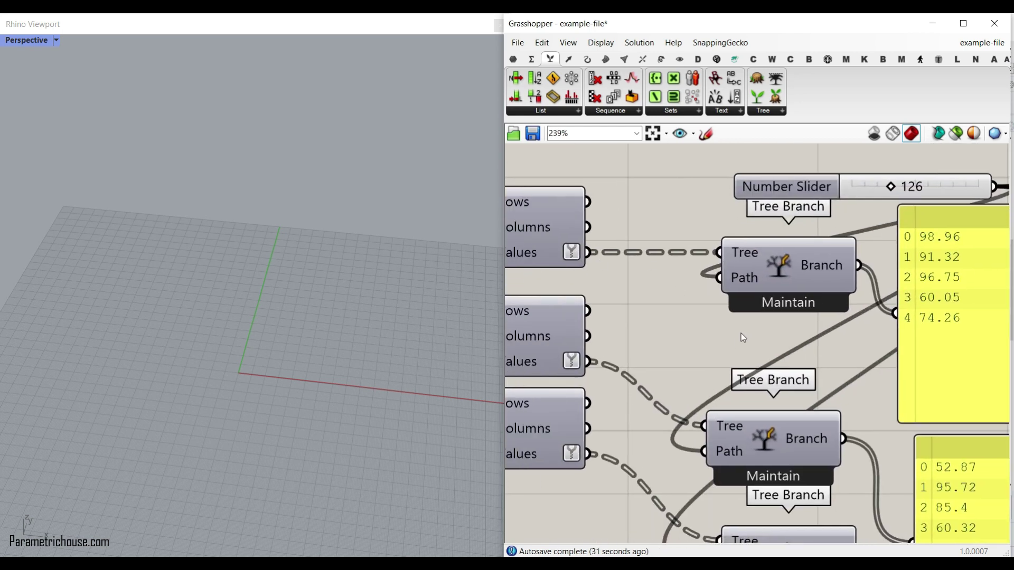
# Move the number slider above the Deconstruct Matrix components and check its wires into the Tree Branch Path inputs
pyautogui.moveTo(740, 333); pyautogui.dragTo(655, 353, button='right')
pyautogui.scroll(-4, 655, 352)
pyautogui.moveTo(683, 318); pyautogui.dragTo(744, 317, button='right')
pyautogui.moveTo(730, 271); pyautogui.dragTo(564, 204)
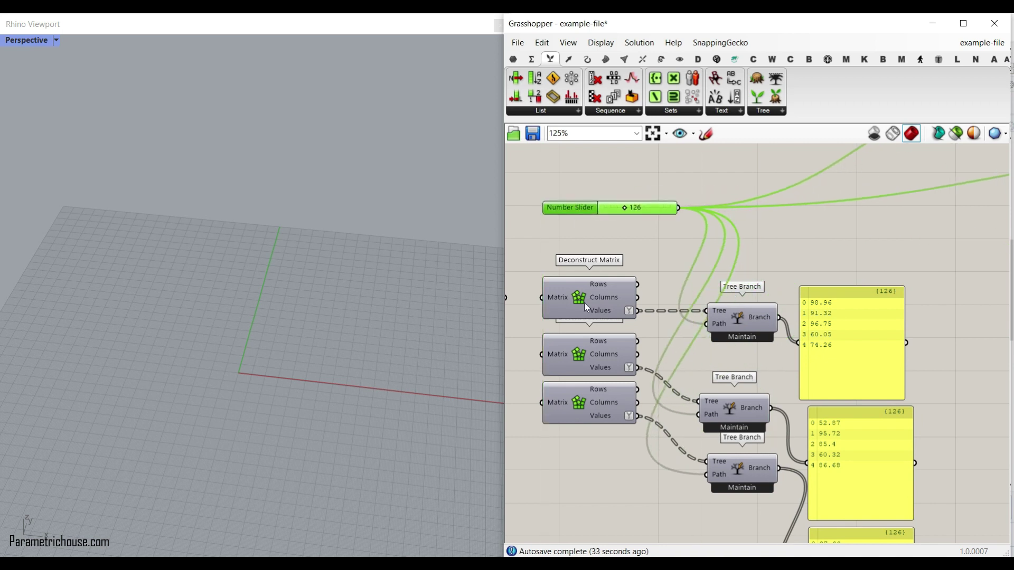
pyautogui.scroll(2, 583, 302)
pyautogui.moveTo(787, 340); pyautogui.dragTo(798, 265, button='right')
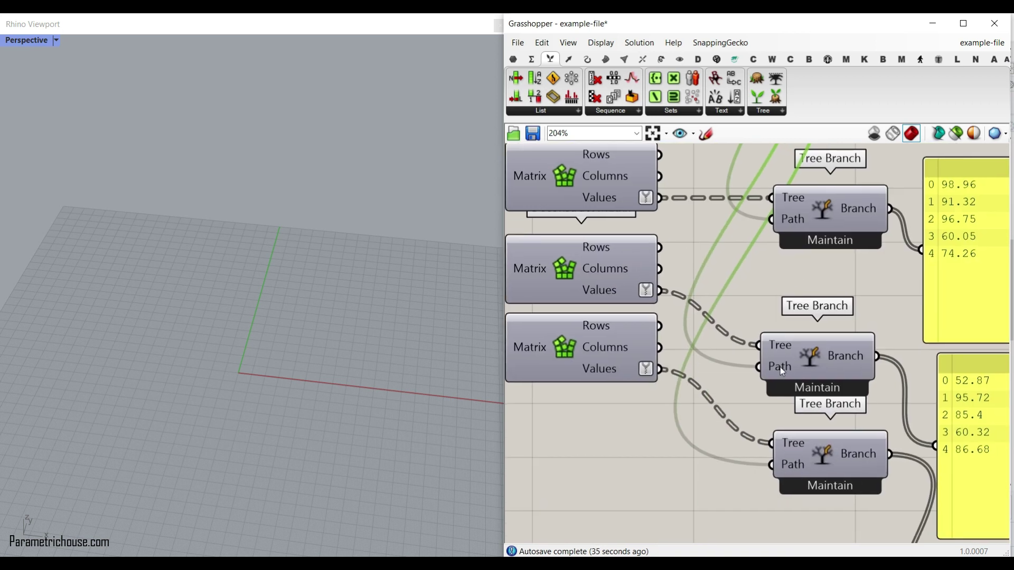
pyautogui.scroll(-3, 692, 316)
pyautogui.scroll(3, 655, 212)
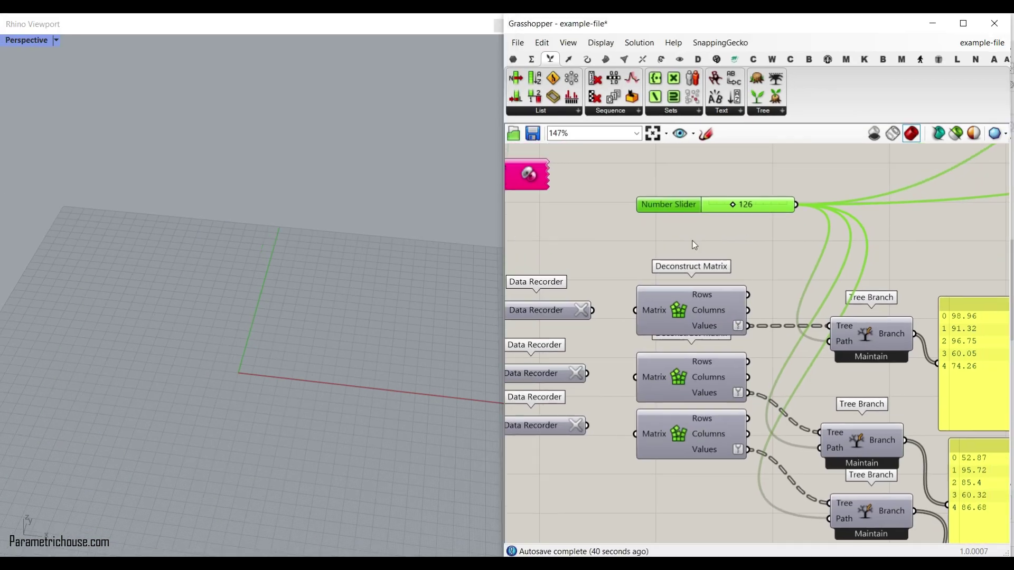
# Set the maximum of the option number slider above the Deconstruct Matrix components to 203
pyautogui.scroll(2, 666, 203)
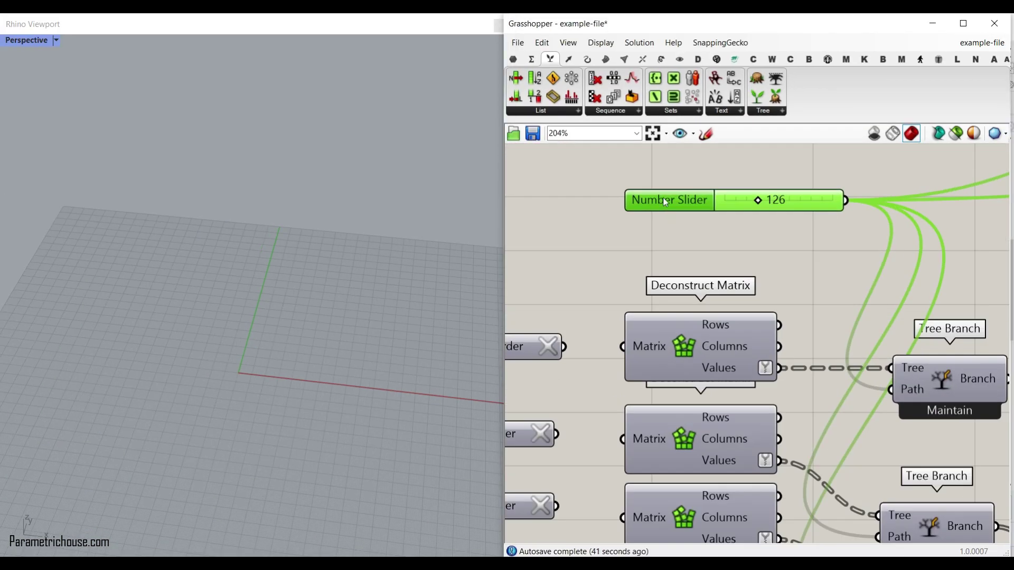
pyautogui.doubleClick(665, 203)
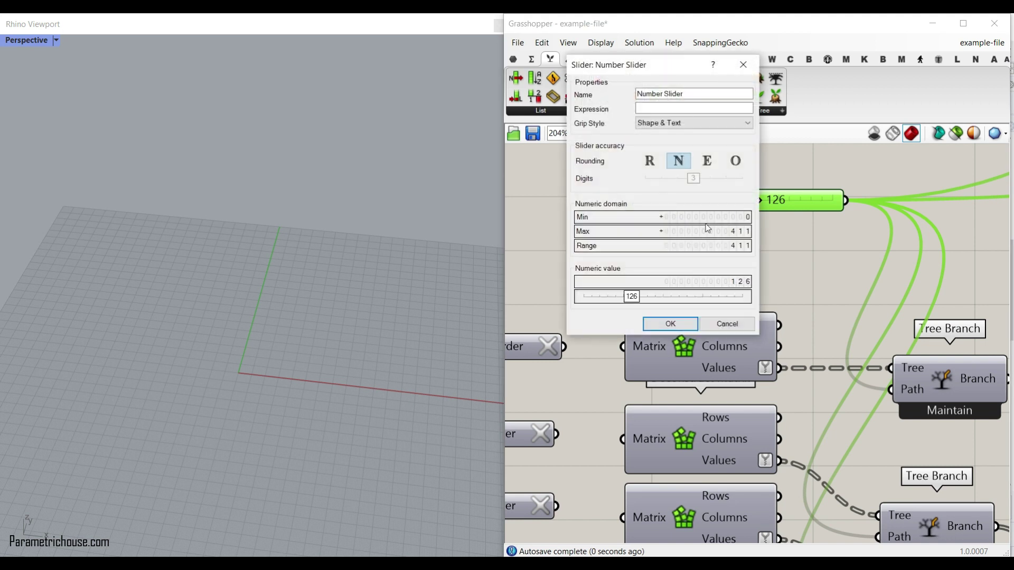
pyautogui.doubleClick(742, 231)
pyautogui.write('203')
pyautogui.click(735, 231)
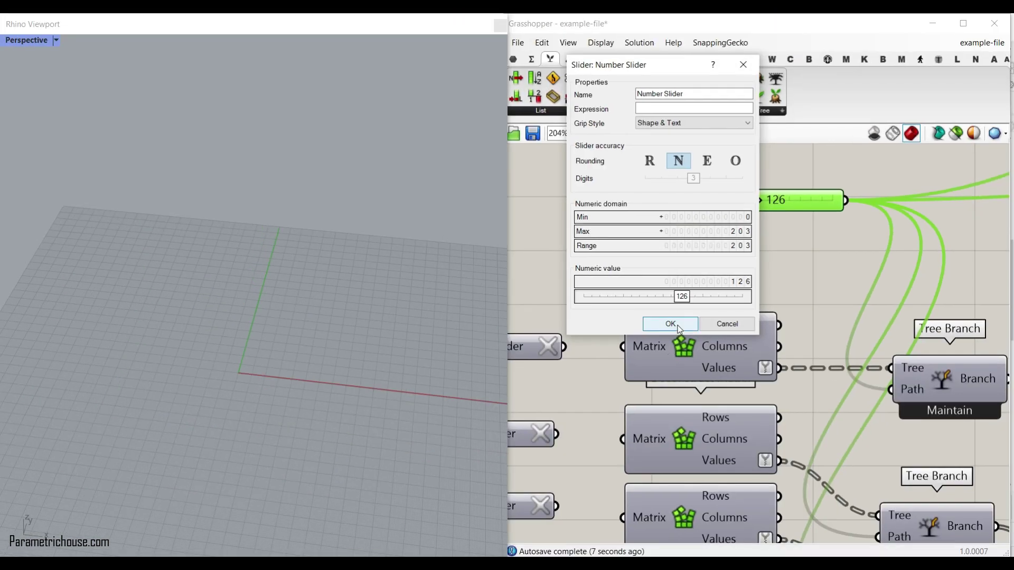
pyautogui.click(670, 324)
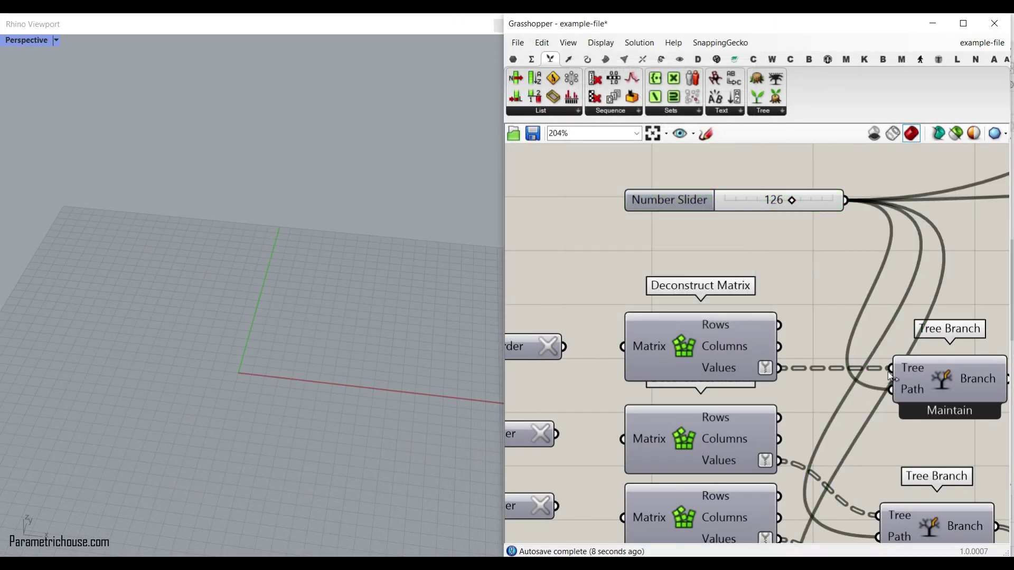
# Move the number slider between the Deconstruct Matrix and Tree Branch components and compare the panels at slider values 0 and 47
pyautogui.scroll(-4, 891, 376)
pyautogui.moveTo(659, 210); pyautogui.dragTo(726, 277)
pyautogui.scroll(4, 741, 311)
pyautogui.moveTo(736, 283); pyautogui.dragTo(679, 247, button='right')
pyautogui.moveTo(594, 248); pyautogui.dragTo(582, 249)
pyautogui.scroll(-3, 808, 280)
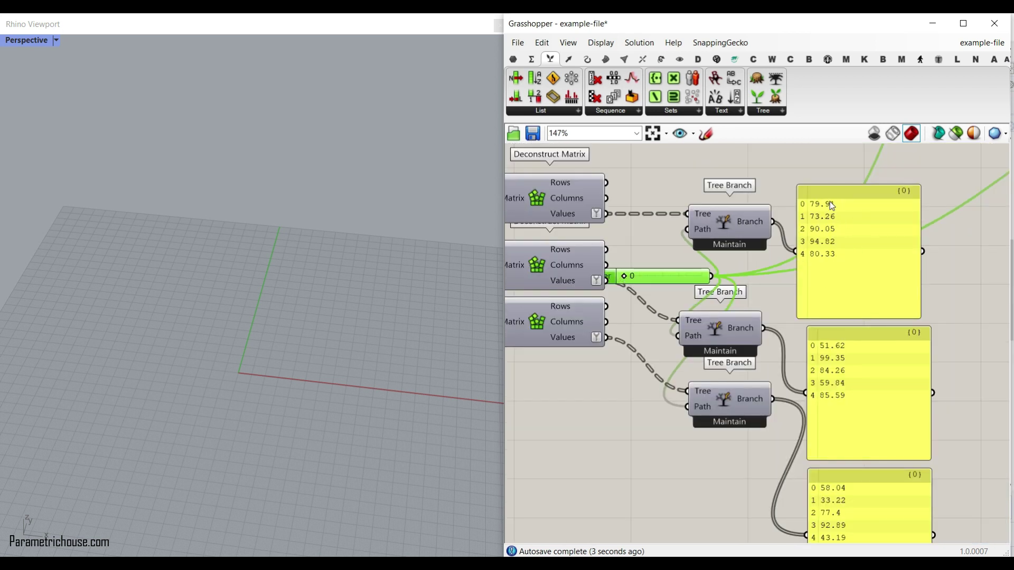
pyautogui.scroll(-1, 847, 416)
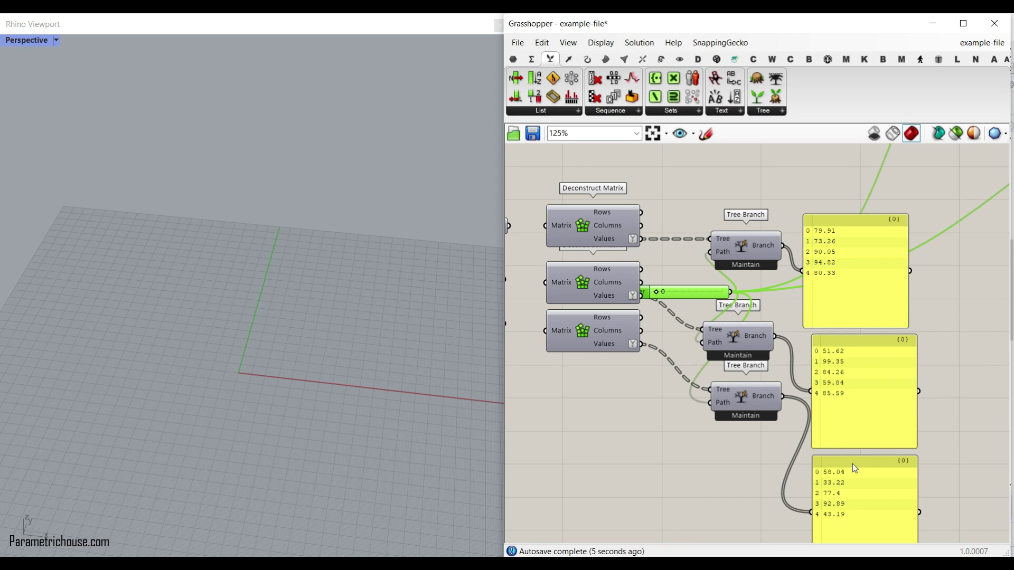
pyautogui.moveTo(658, 295); pyautogui.dragTo(672, 292)
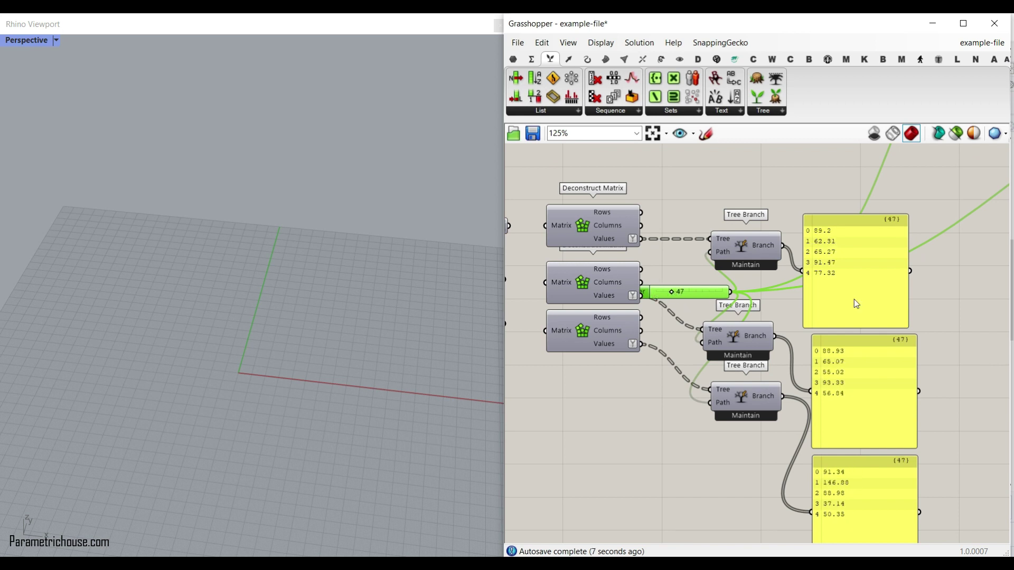
# Move the number slider up beside the List Item component, below the Geometry parameter
pyautogui.moveTo(706, 316); pyautogui.dragTo(710, 414, button='right')
pyautogui.moveTo(716, 392); pyautogui.dragTo(660, 258)
pyautogui.moveTo(692, 336); pyautogui.dragTo(692, 331, button='right')
pyautogui.scroll(1, 693, 331)
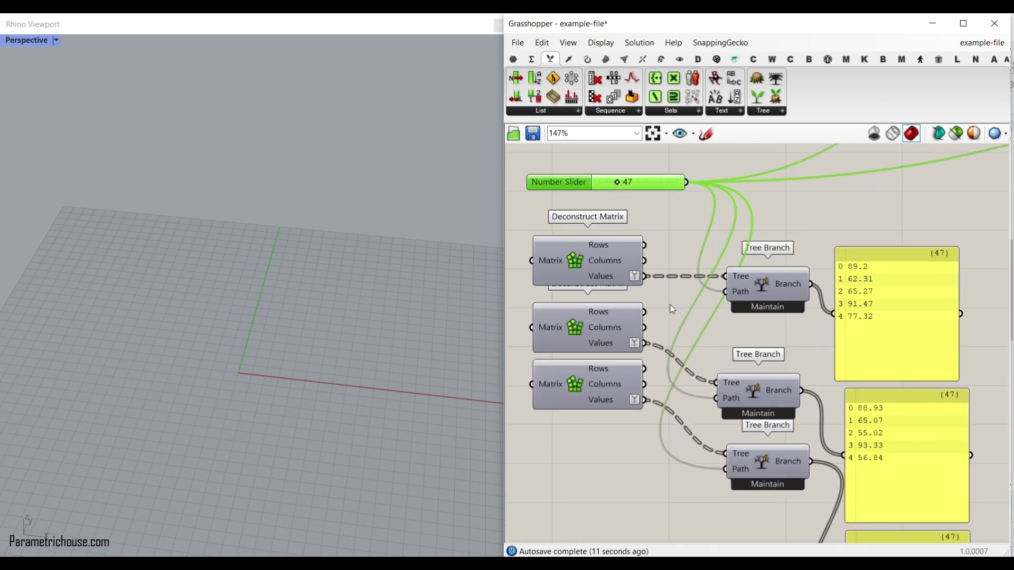
pyautogui.scroll(-4, 675, 200)
pyautogui.moveTo(676, 201); pyautogui.dragTo(715, 387, button='right')
pyautogui.moveTo(715, 386); pyautogui.dragTo(678, 310)
pyautogui.scroll(-3, 708, 338)
pyautogui.scroll(6, 882, 340)
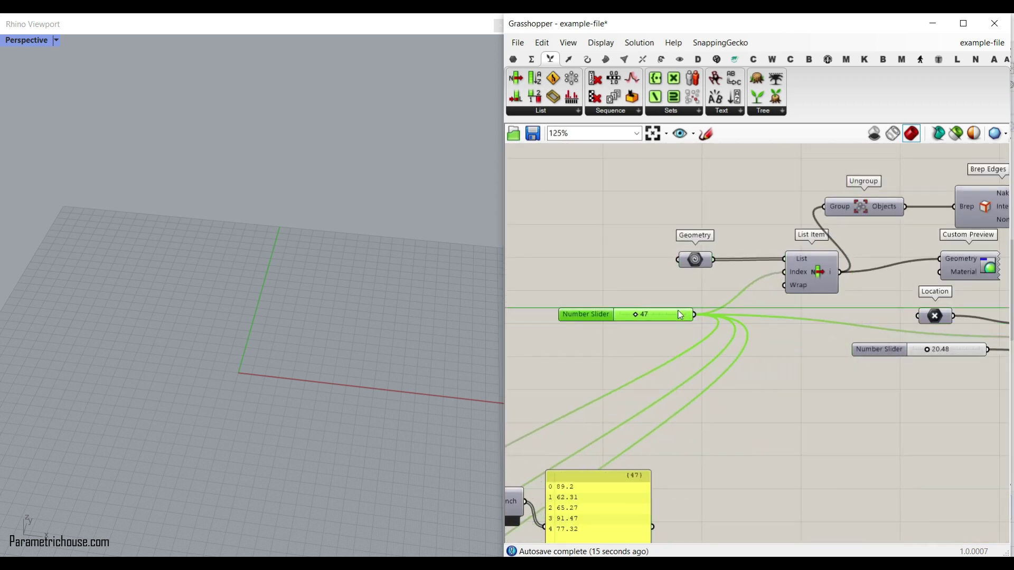
# Locate the Geometry parameter among the geometry parameter types
pyautogui.moveTo(652, 308); pyautogui.dragTo(825, 369, button='right')
pyautogui.scroll(-2, 818, 372)
pyautogui.moveTo(746, 342); pyautogui.dragTo(822, 353, button='right')
pyautogui.scroll(3, 625, 314)
pyautogui.scroll(-3, 788, 339)
pyautogui.click(513, 58)
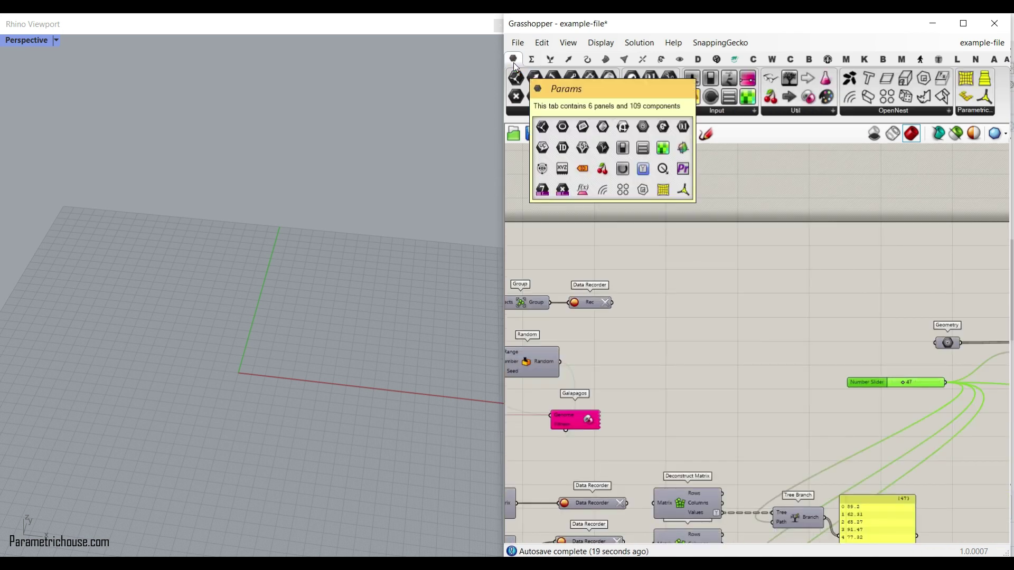
pyautogui.click(583, 112)
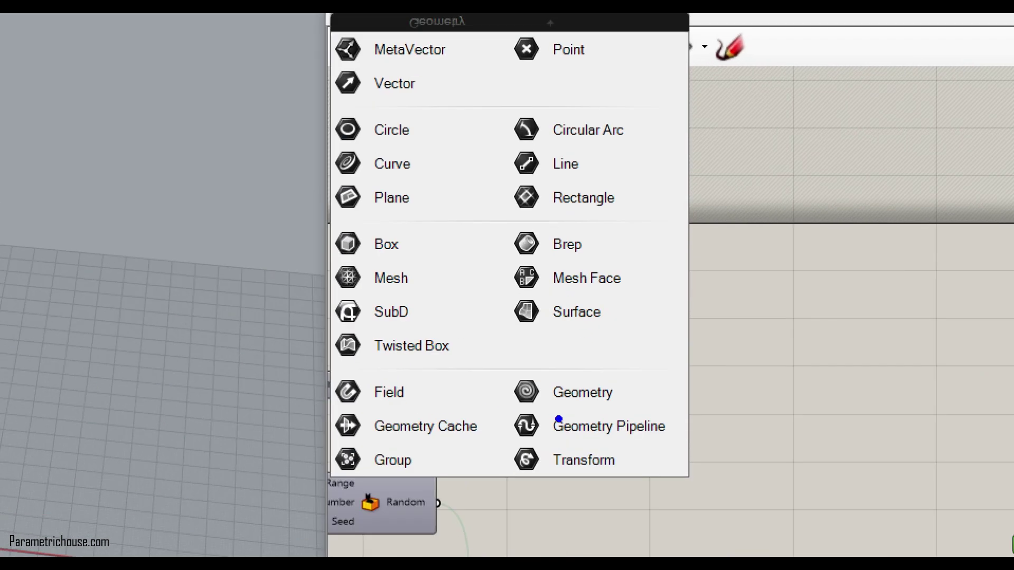
pyautogui.moveTo(489, 365)
pyautogui.keyDown('ctrl'); pyautogui.mouseDown()
pyautogui.moveTo(553, 394)
pyautogui.moveTo(653, 409)
pyautogui.mouseUp(); pyautogui.keyUp('ctrl')
pyautogui.press('Escape')
# Connect the massing Data Recorder to the Geometry parameter and internalise the recorded data in it
pyautogui.moveTo(942, 343); pyautogui.dragTo(766, 330)
pyautogui.scroll(5, 623, 313)
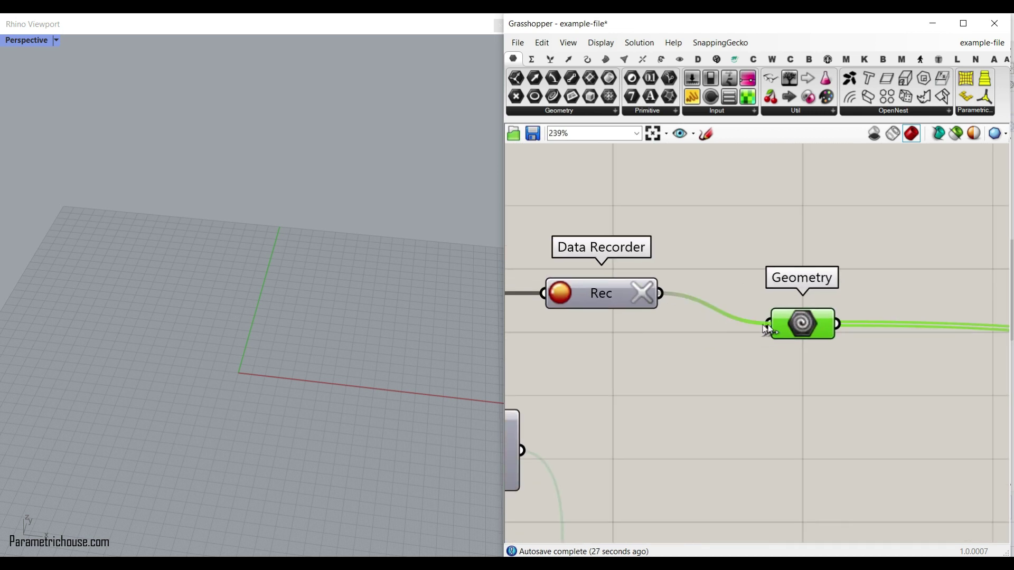
pyautogui.rightClick(800, 323)
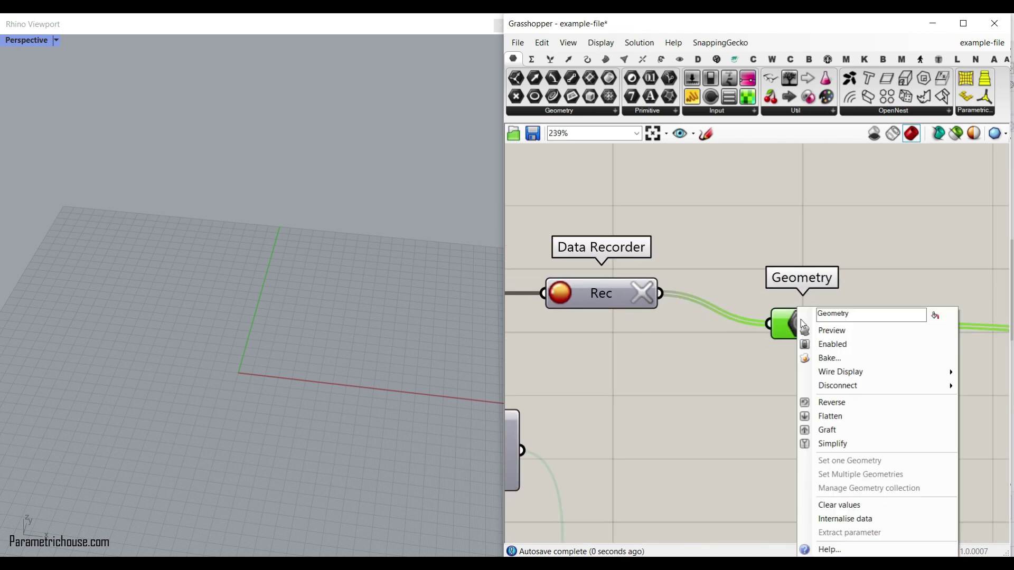
pyautogui.click(835, 506)
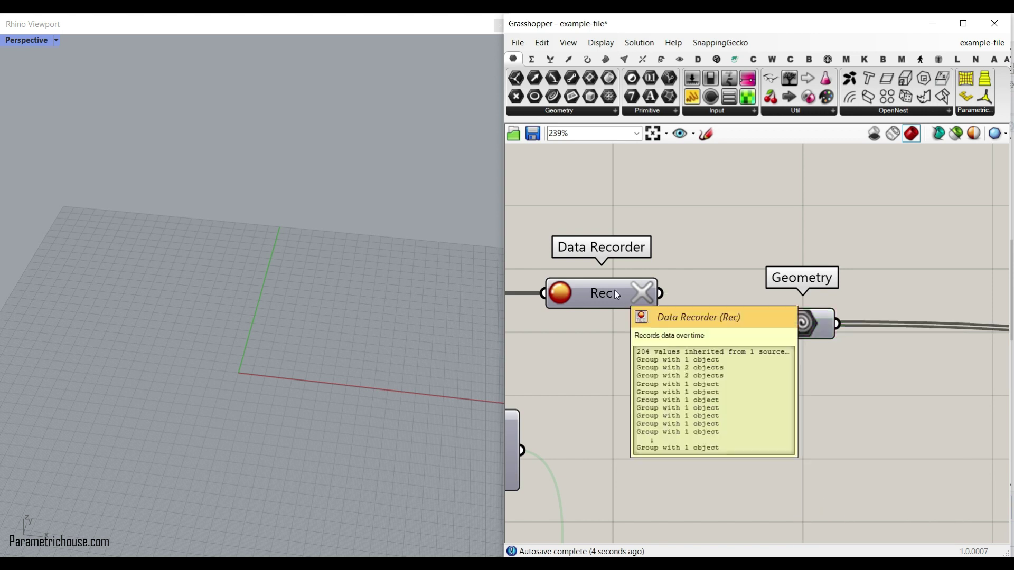
pyautogui.moveTo(788, 318)
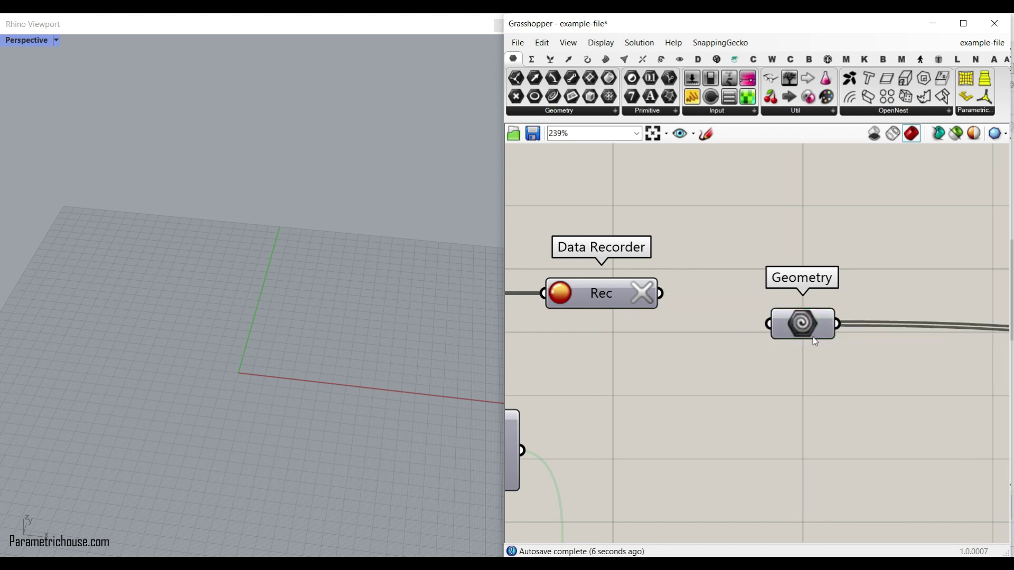
# Move the Geometry parameter back beside the List Item component, above the number slider
pyautogui.scroll(-3, 812, 337)
pyautogui.moveTo(813, 337); pyautogui.dragTo(649, 354, button='right')
pyautogui.scroll(-3, 623, 343)
pyautogui.moveTo(649, 353); pyautogui.dragTo(746, 344)
pyautogui.scroll(3, 746, 344)
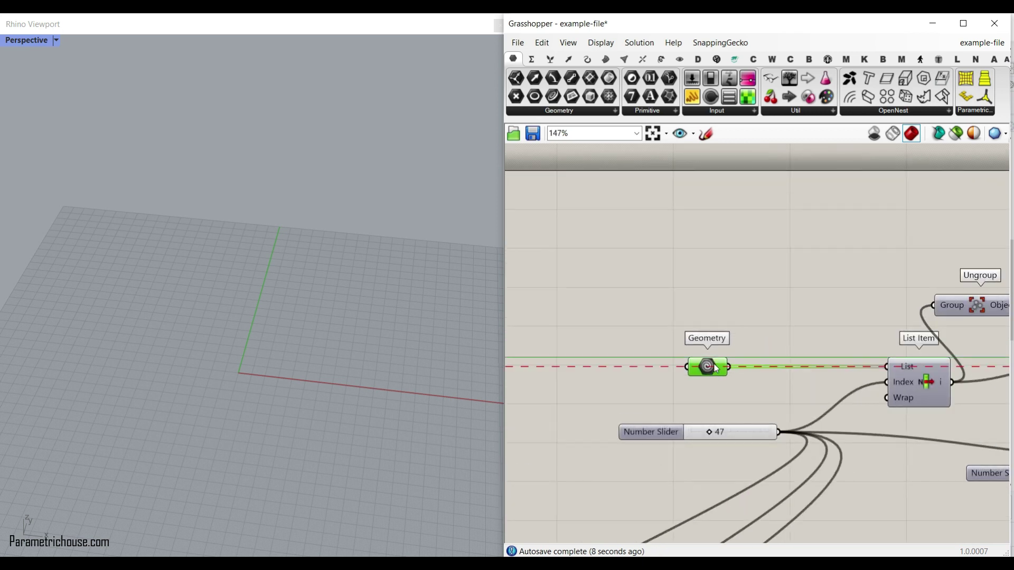
pyautogui.click(696, 258)
# Turn on the preview of the Geometry parameter to display all recorded massing options together
pyautogui.moveTo(623, 302)
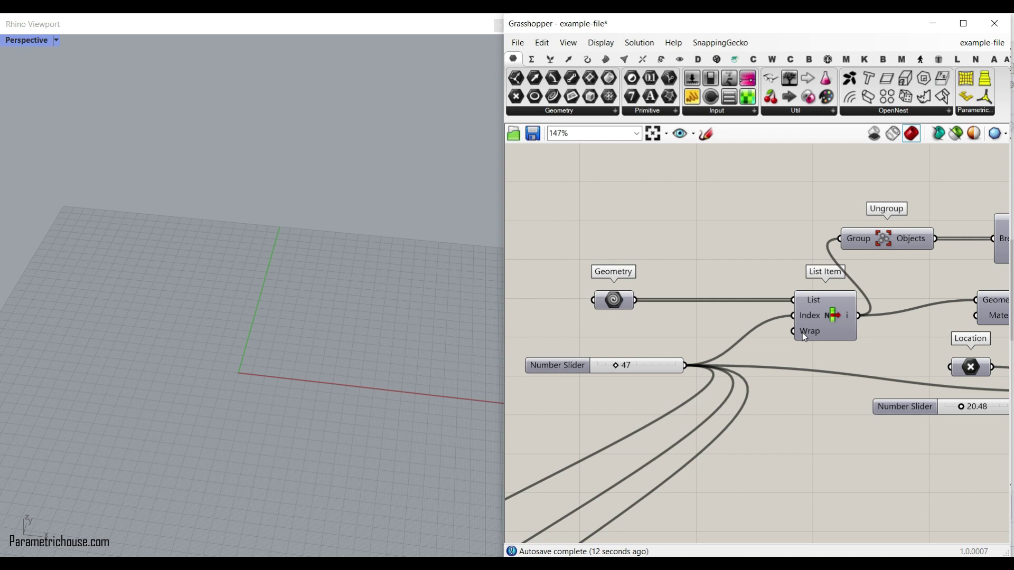
pyautogui.rightClick(622, 300)
pyautogui.click(655, 322)
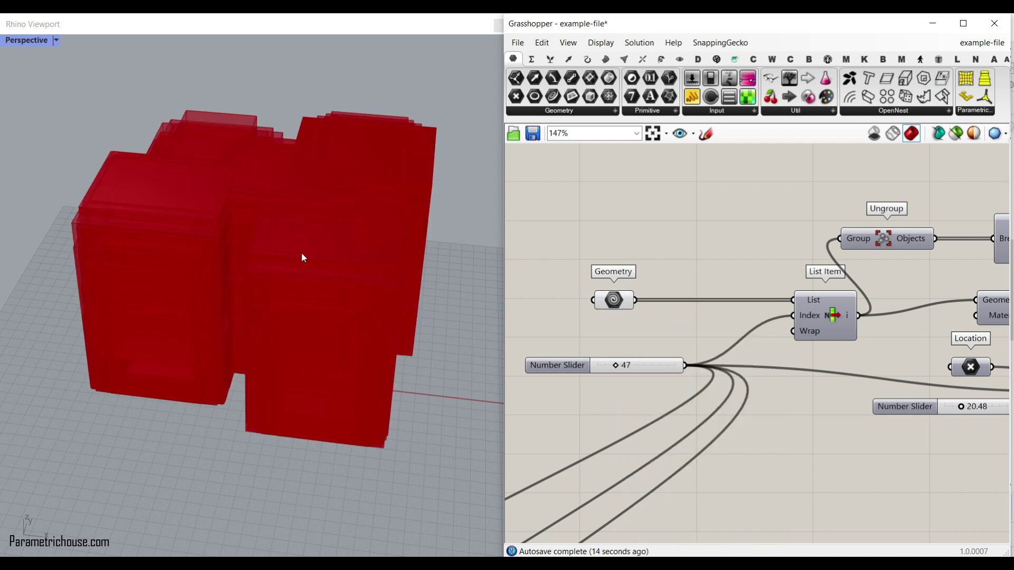
# Move List Item closer to the Geometry parameter, and turn its preview on and the Geometry parameter's preview off
pyautogui.click(555, 61)
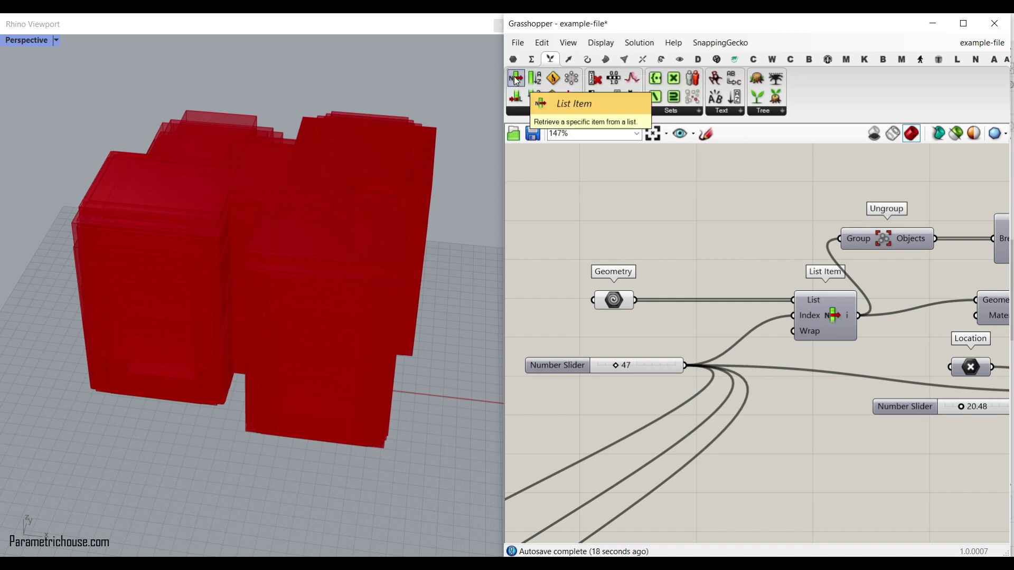
pyautogui.moveTo(803, 320); pyautogui.dragTo(719, 287)
pyautogui.scroll(4, 718, 299)
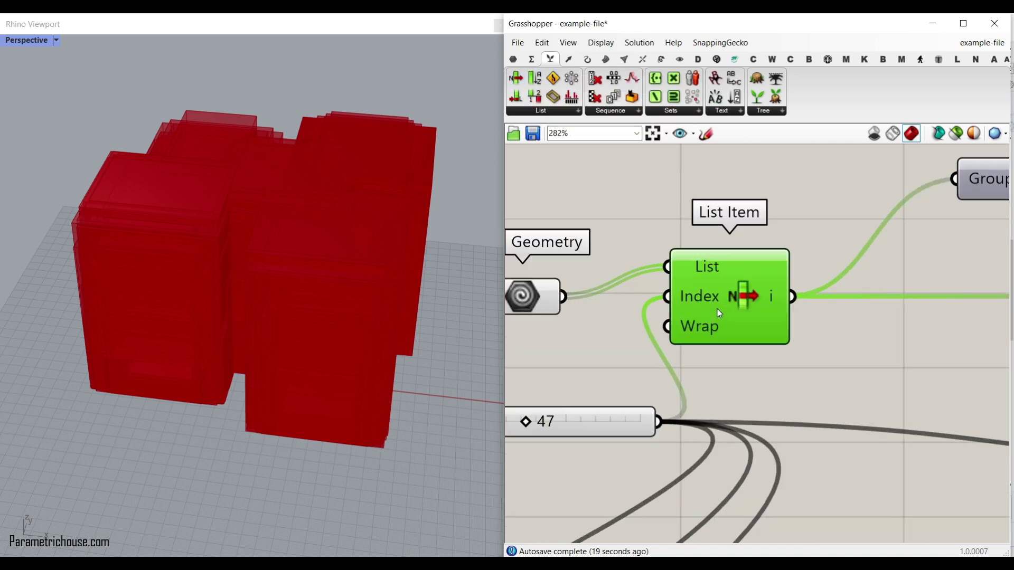
pyautogui.rightClick(732, 287)
pyautogui.click(755, 311)
pyautogui.moveTo(626, 317); pyautogui.dragTo(753, 310, button='right')
pyautogui.rightClick(663, 291)
pyautogui.click(689, 312)
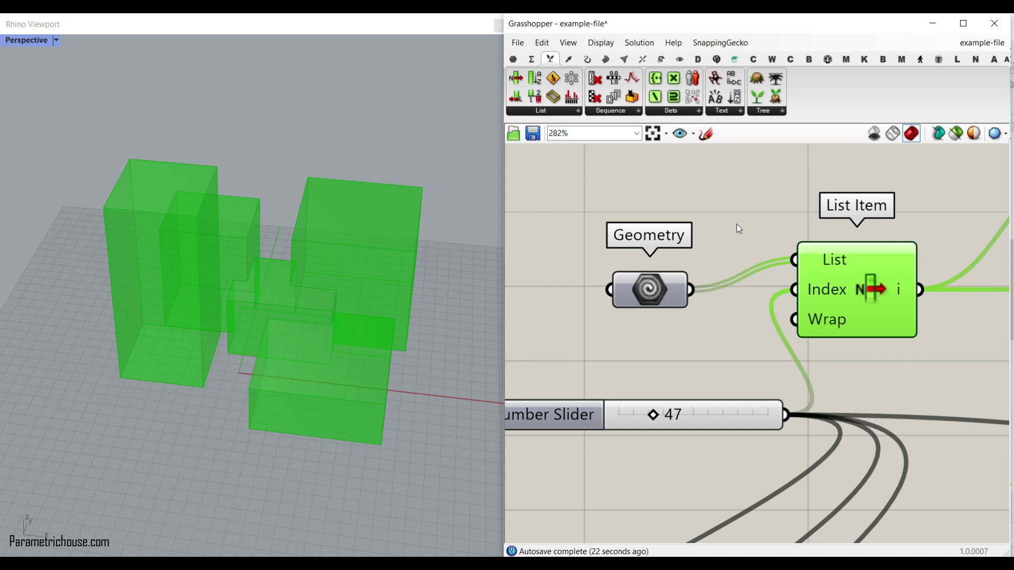
# Set the option slider to 81 and line up List Item's List input with the Geometry parameter
pyautogui.click(738, 229)
pyautogui.moveTo(653, 415); pyautogui.dragTo(679, 414)
pyautogui.click(845, 296)
pyautogui.moveTo(844, 279); pyautogui.dragTo(829, 308)
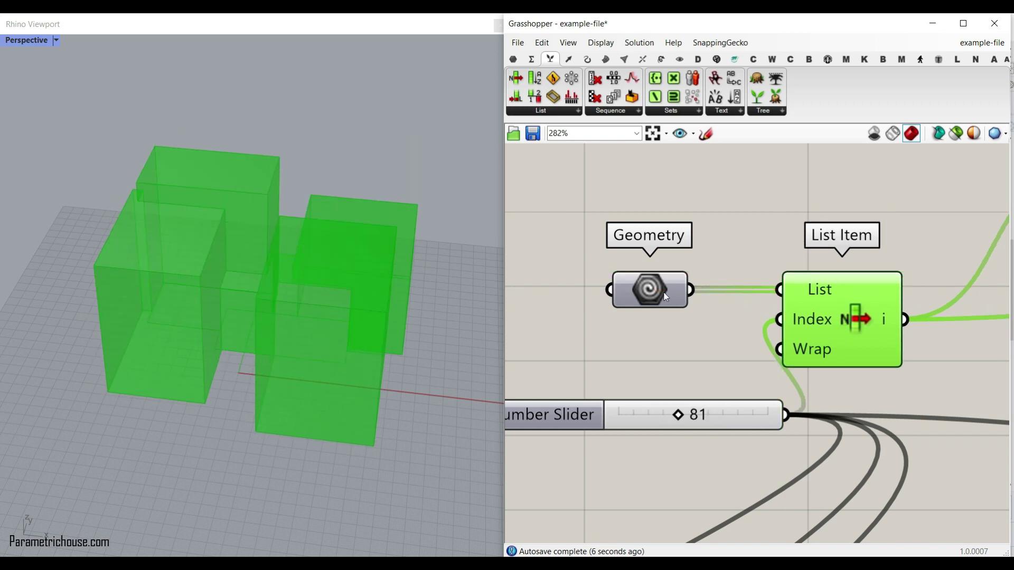
# Turn off the preview of the List Item component
pyautogui.click(653, 294)
pyautogui.click(841, 309)
pyautogui.click(771, 231)
pyautogui.moveTo(877, 324); pyautogui.dragTo(707, 330, button='right')
pyautogui.scroll(-6, 708, 330)
pyautogui.rightClick(700, 329)
pyautogui.click(724, 352)
# Turn on the Ungroup component's preview and locate Ungroup among the transform utilities
pyautogui.moveTo(823, 290); pyautogui.dragTo(772, 294, button='right')
pyautogui.scroll(4, 774, 294)
pyautogui.rightClick(751, 288)
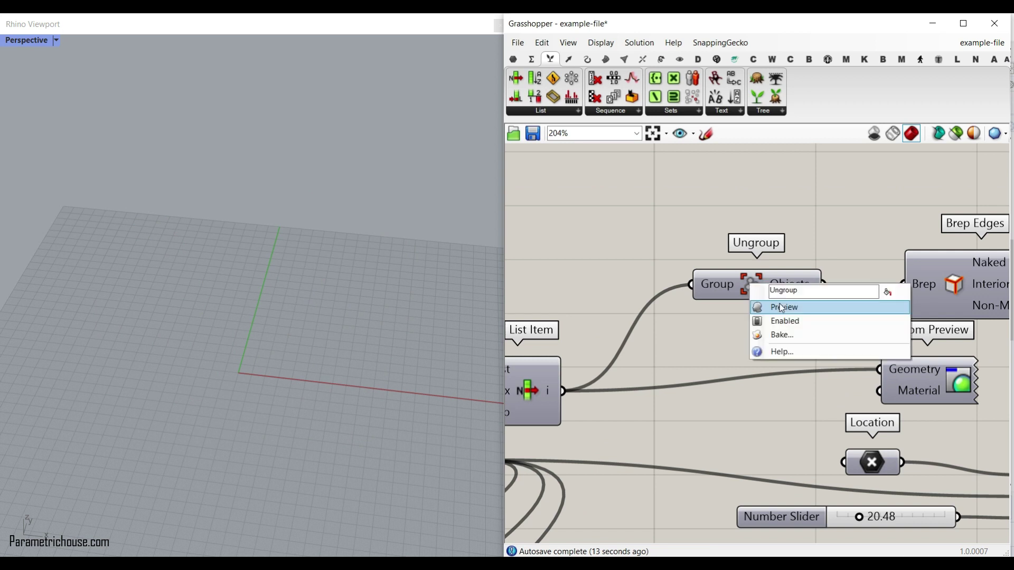
pyautogui.click(782, 305)
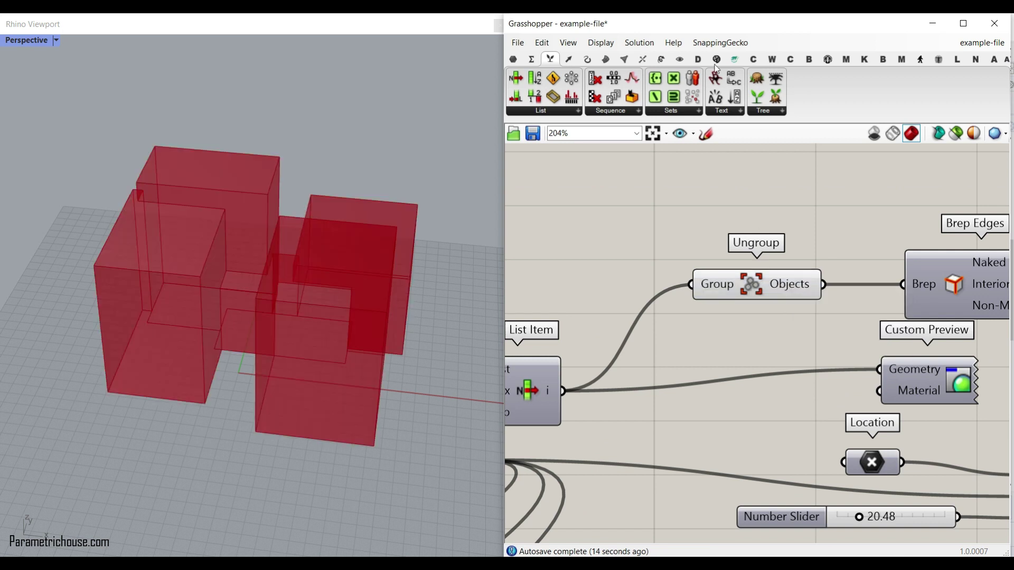
pyautogui.click(660, 59)
pyautogui.click(818, 111)
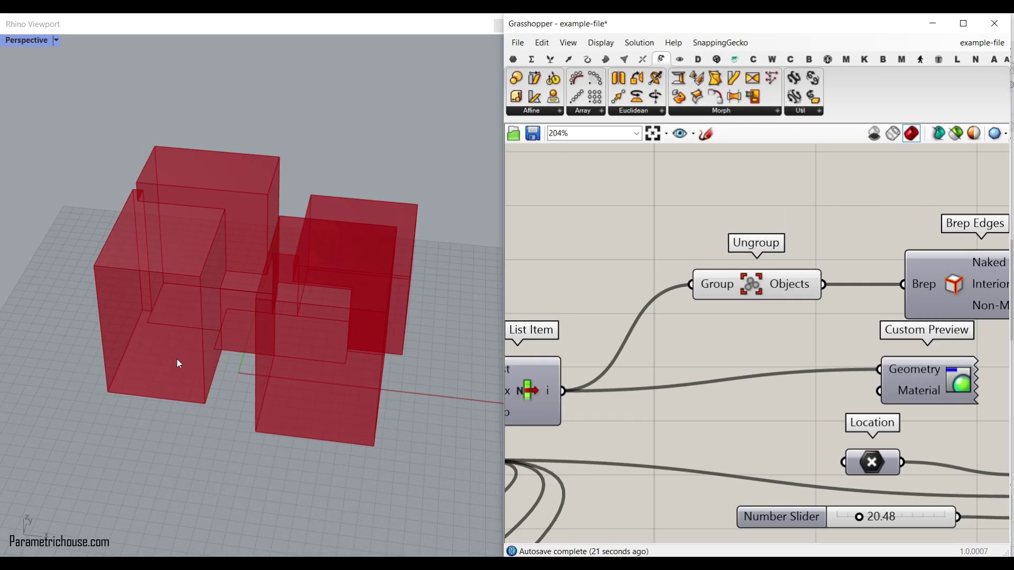
# Turn on the Brep Edges preview and select the component to highlight the massing's edges
pyautogui.moveTo(814, 283); pyautogui.dragTo(645, 291, button='right')
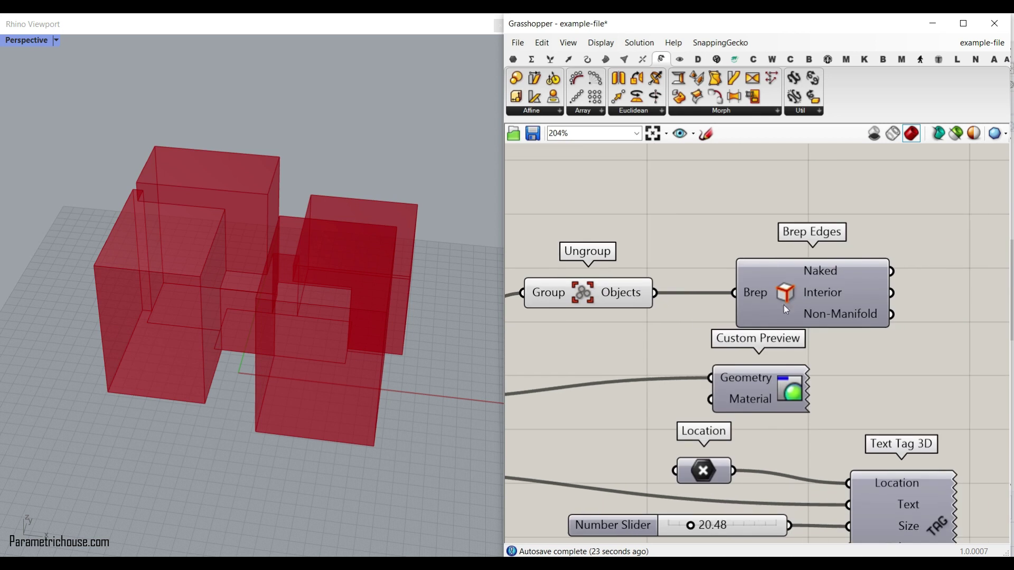
pyautogui.rightClick(791, 293)
pyautogui.click(807, 316)
pyautogui.click(760, 290)
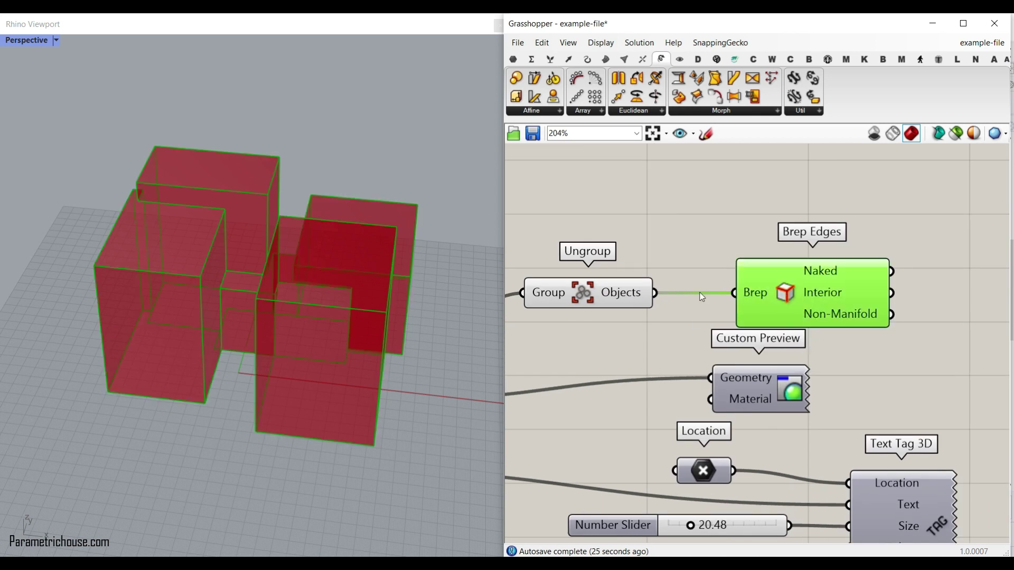
# Switch the Rhino Perspective viewport to the Rendered display mode and deselect the Brep Edges component
pyautogui.click(239, 135)
pyautogui.click(40, 42)
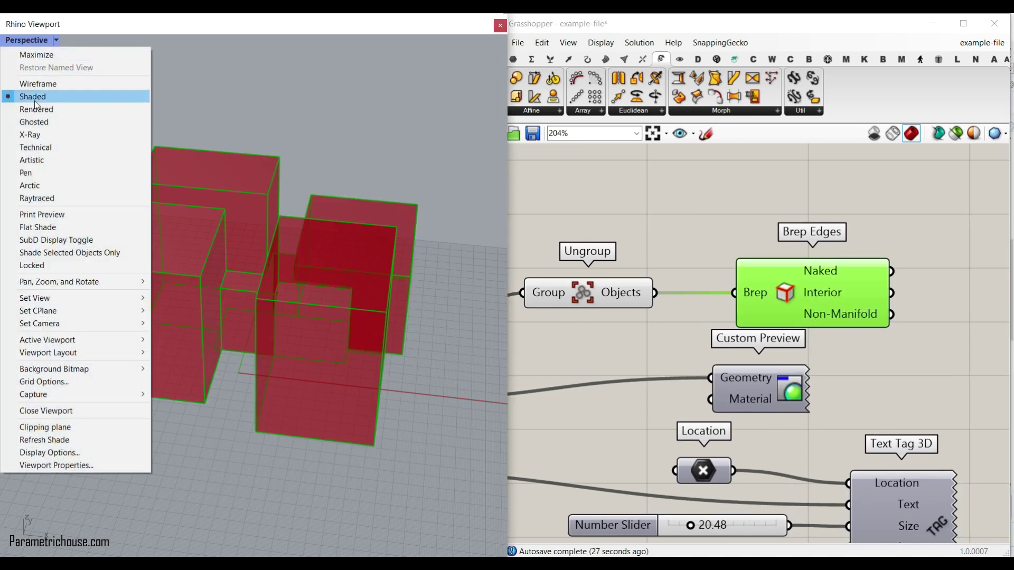
pyautogui.click(39, 109)
pyautogui.click(713, 210)
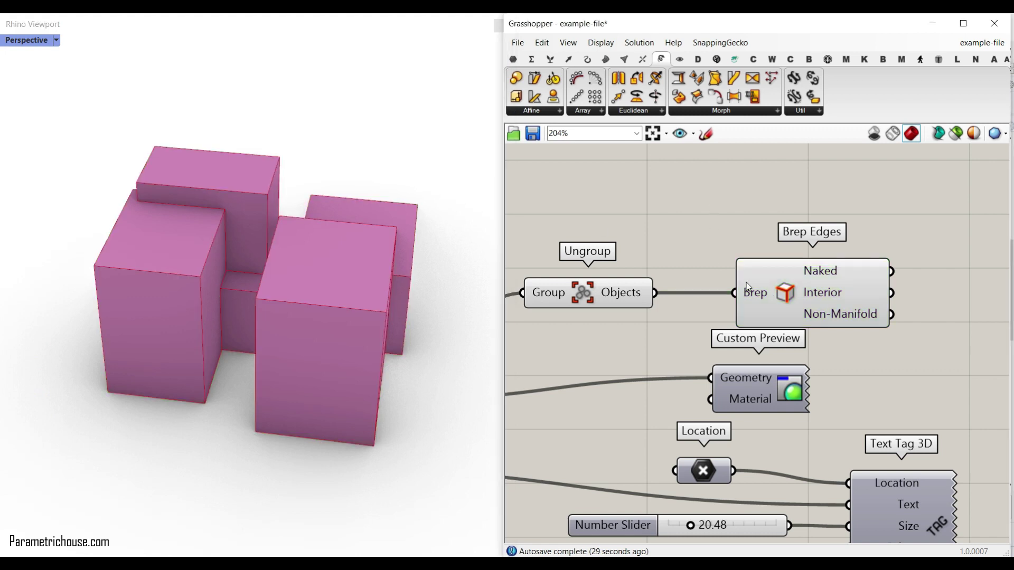
# Move Brep Edges upward and place the Custom Preview component level with List Item's output
pyautogui.moveTo(786, 307); pyautogui.dragTo(797, 248)
pyautogui.moveTo(643, 311); pyautogui.dragTo(842, 249, button='right')
pyautogui.click(722, 338)
pyautogui.moveTo(722, 343); pyautogui.dragTo(731, 301, button='right')
pyautogui.moveTo(979, 276); pyautogui.dragTo(718, 297)
pyautogui.rightClick(735, 292)
pyautogui.click(805, 290)
pyautogui.moveTo(804, 290); pyautogui.dragTo(853, 297, button='right')
pyautogui.moveTo(771, 311); pyautogui.dragTo(922, 315)
# Add a Colour Swatch and connect it to the Custom Preview's Material input
pyautogui.doubleClick(780, 344)
pyautogui.write('swat')
pyautogui.press('Return')
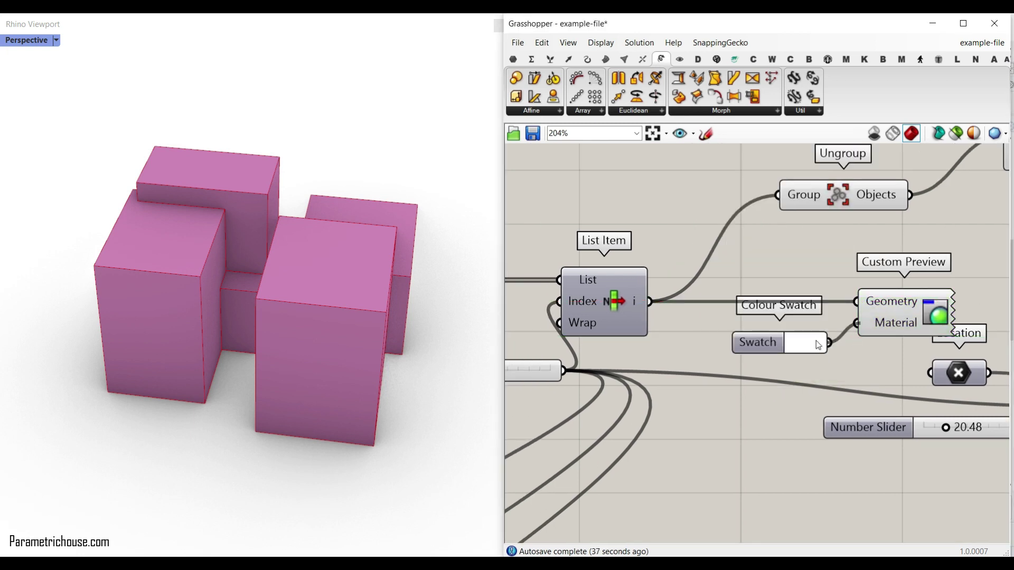
# Set the Colour Swatch feeding the Custom Preview to yellow
pyautogui.click(818, 344)
pyautogui.moveTo(946, 437); pyautogui.dragTo(915, 464)
pyautogui.moveTo(888, 416); pyautogui.dragTo(937, 366)
pyautogui.moveTo(791, 280); pyautogui.dragTo(772, 281, button='right')
pyautogui.scroll(-3, 791, 407)
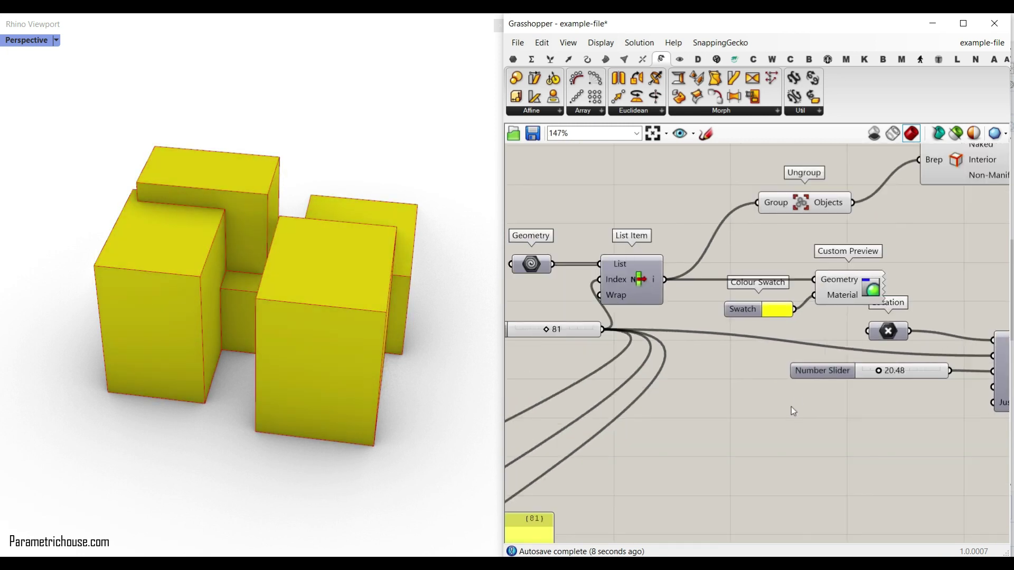
# Move the Custom Preview component slightly up, clear of the Location parameter's label, and deselect it
pyautogui.moveTo(315, 306); pyautogui.dragTo(306, 275, button='right')
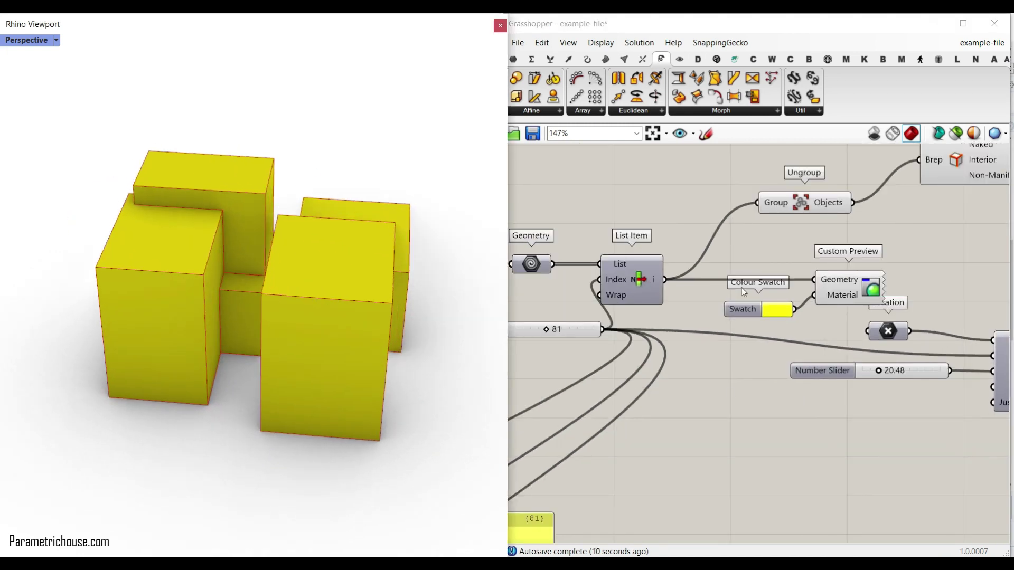
pyautogui.moveTo(870, 297); pyautogui.dragTo(862, 282)
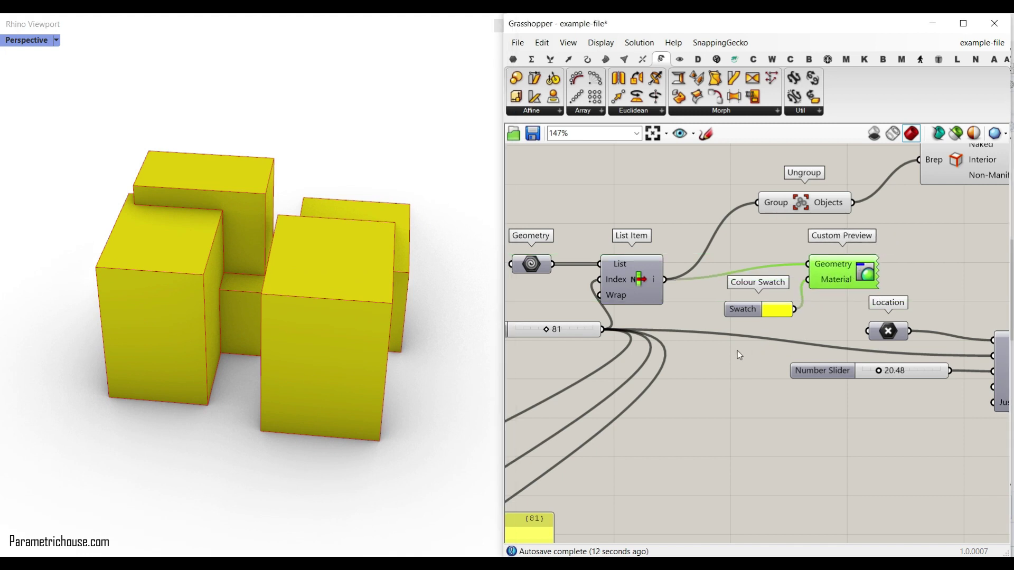
pyautogui.scroll(-6, 306, 320)
pyautogui.moveTo(288, 317); pyautogui.dragTo(280, 338, button='right')
pyautogui.scroll(7, 280, 338)
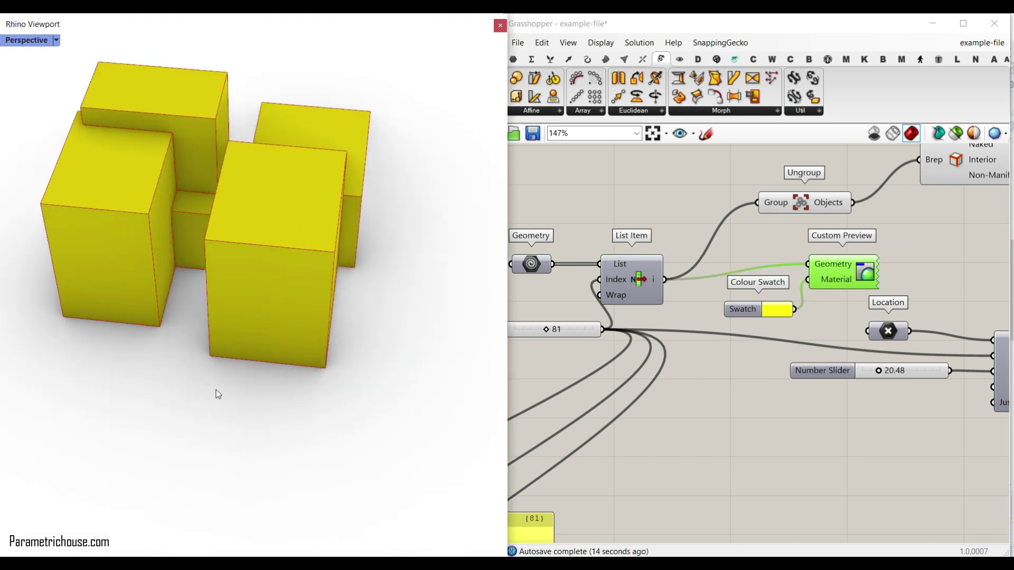
pyautogui.click(660, 211)
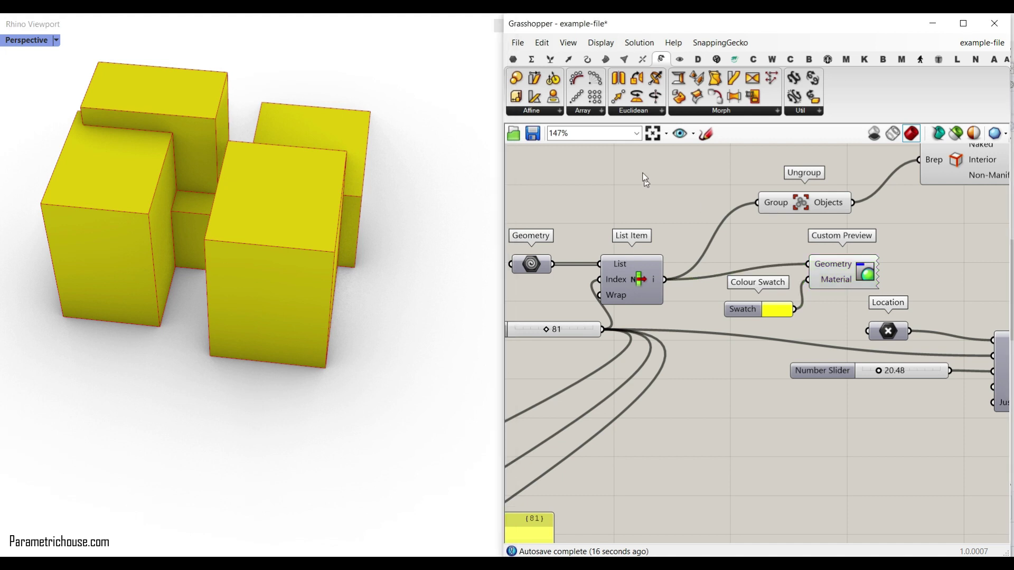
# Set the Location parameter feeding Text Tag 3D to a single point picked on the ground in front of the boxes
pyautogui.click(680, 59)
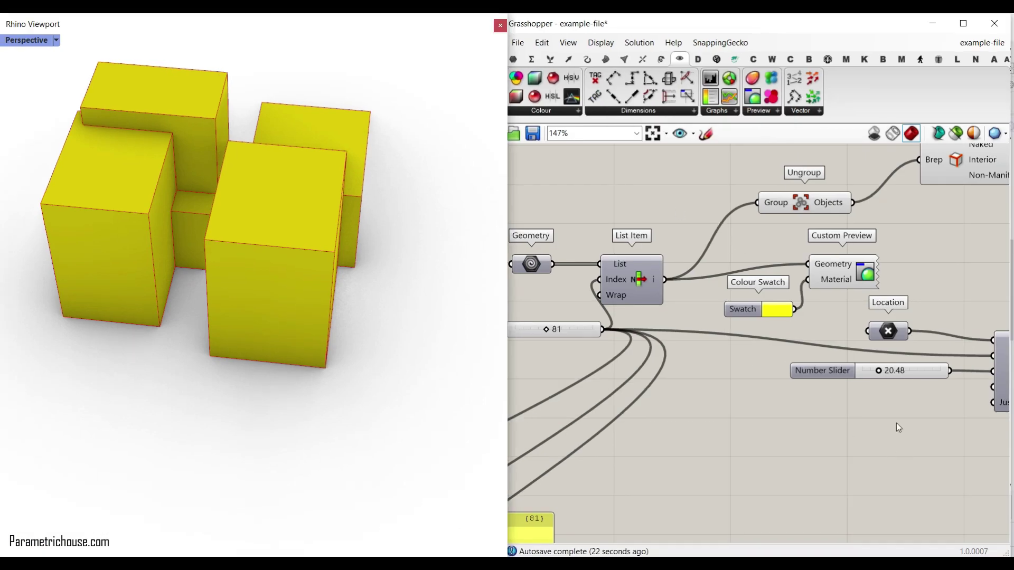
pyautogui.moveTo(852, 432); pyautogui.dragTo(697, 445, button='right')
pyautogui.scroll(3, 891, 391)
pyautogui.click(841, 381)
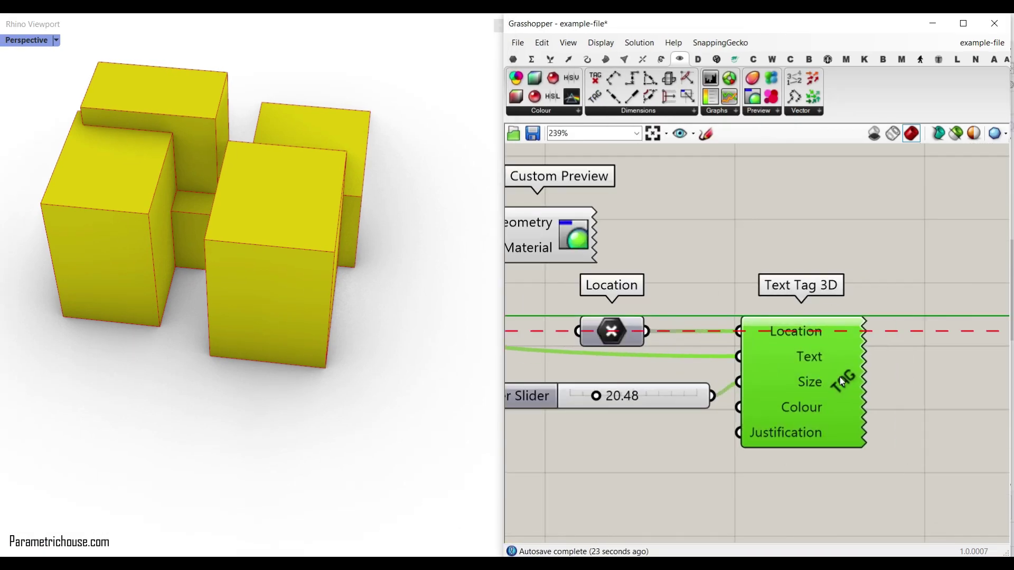
pyautogui.rightClick(612, 332)
pyautogui.click(623, 330)
pyautogui.rightClick(612, 332)
pyautogui.click(740, 444)
pyautogui.click(146, 413)
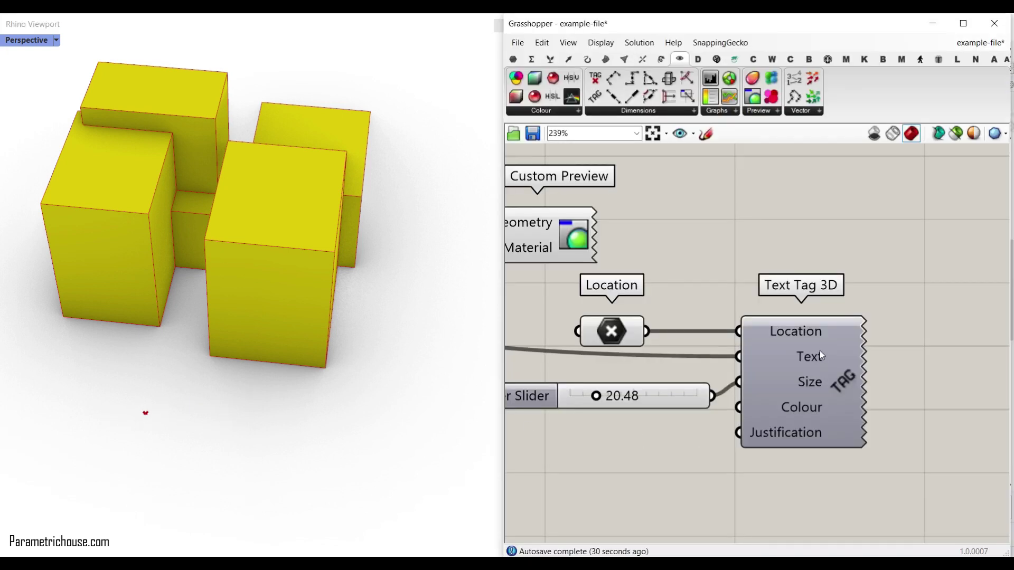
# Turn on the preview of the Text Tag 3D component
pyautogui.moveTo(820, 351); pyautogui.dragTo(882, 355, button='right')
pyautogui.scroll(-3, 883, 354)
pyautogui.moveTo(604, 367); pyautogui.dragTo(776, 379, button='right')
pyautogui.scroll(3, 668, 359)
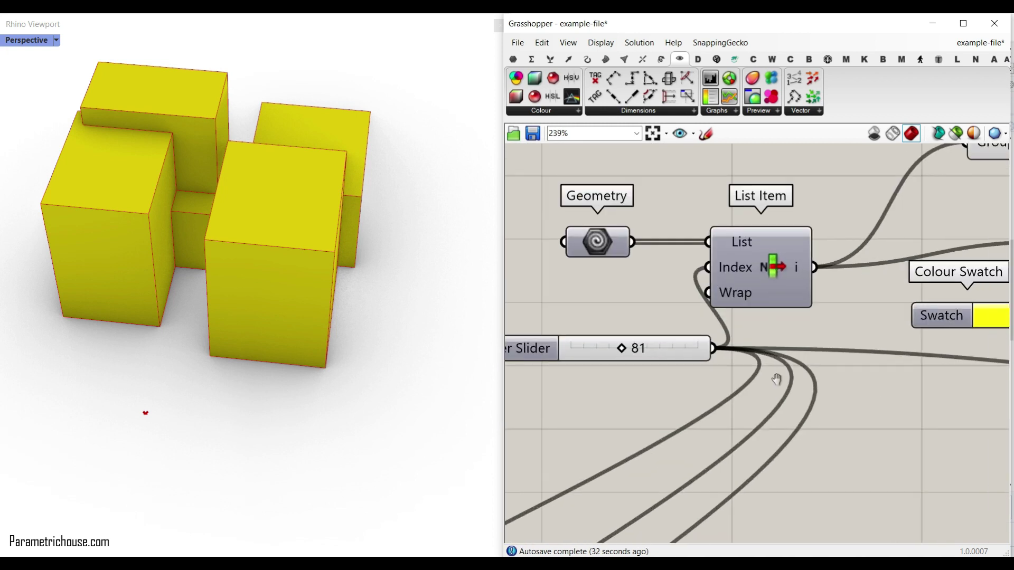
pyautogui.scroll(-3, 777, 379)
pyautogui.scroll(4, 897, 381)
pyautogui.rightClick(913, 315)
pyautogui.click(913, 343)
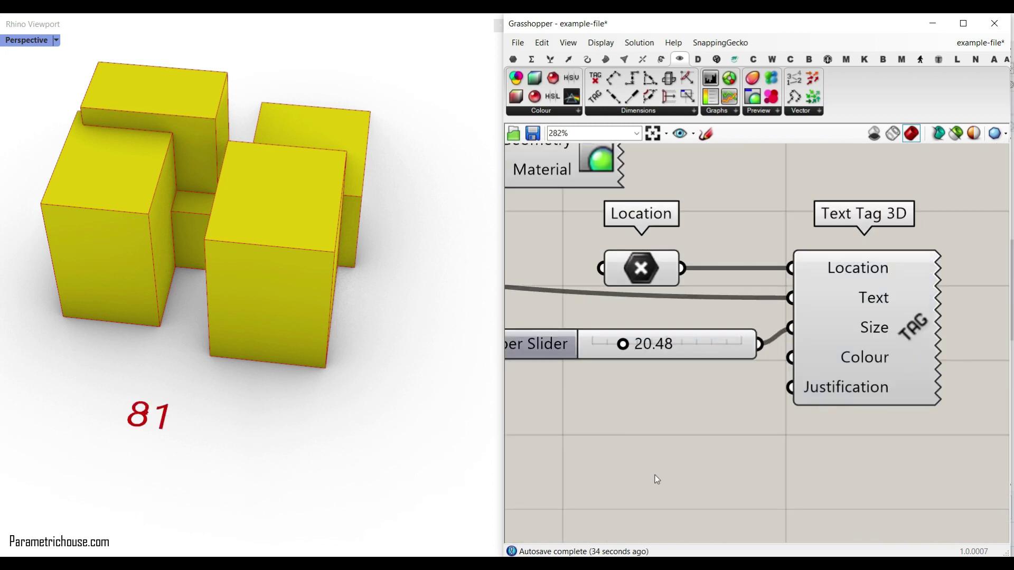
# Set the Number Slider driving List Item's index to 54
pyautogui.moveTo(655, 476); pyautogui.dragTo(911, 457, button='right')
pyautogui.moveTo(586, 338); pyautogui.dragTo(833, 359, button='right')
pyautogui.moveTo(699, 359); pyautogui.dragTo(857, 362, button='right')
pyautogui.moveTo(637, 279)
pyautogui.mouseDown()
pyautogui.moveTo(607, 277)
pyautogui.moveTo(636, 278)
pyautogui.mouseUp()
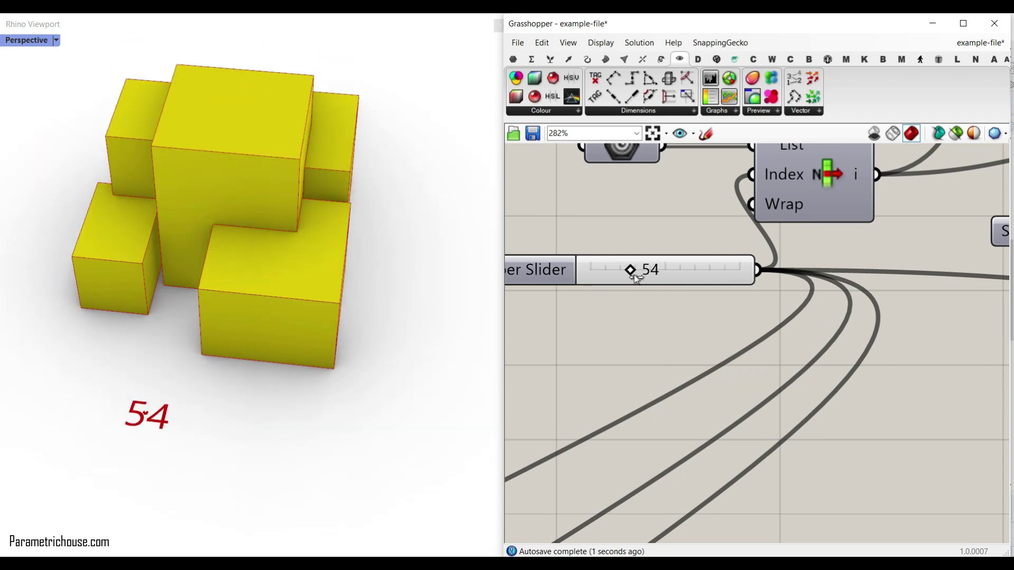
# Set the Number Slider feeding Text Tag 3D's Size input to 27.16
pyautogui.scroll(-4, 583, 295)
pyautogui.moveTo(993, 339); pyautogui.dragTo(781, 330, button='right')
pyautogui.scroll(3, 828, 331)
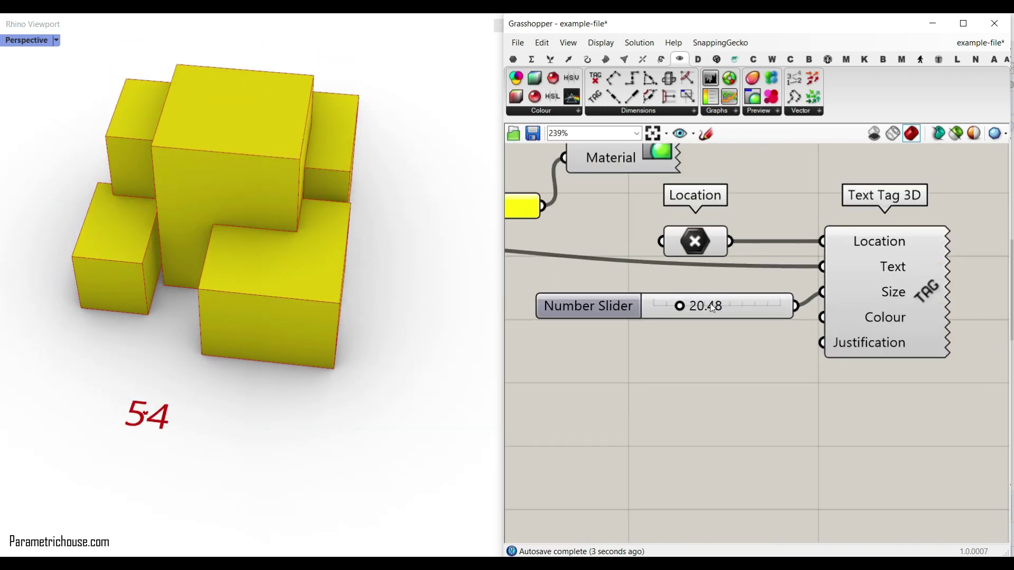
pyautogui.moveTo(680, 306)
pyautogui.mouseDown()
pyautogui.moveTo(715, 307)
pyautogui.moveTo(688, 309)
pyautogui.mouseUp()
pyautogui.moveTo(275, 344)
pyautogui.mouseDown(button='right')
pyautogui.moveTo(294, 365)
pyautogui.moveTo(333, 365)
pyautogui.moveTo(322, 334)
pyautogui.moveTo(286, 313)
pyautogui.moveTo(334, 335)
pyautogui.moveTo(272, 333)
pyautogui.moveTo(284, 335)
pyautogui.mouseUp(button='right')
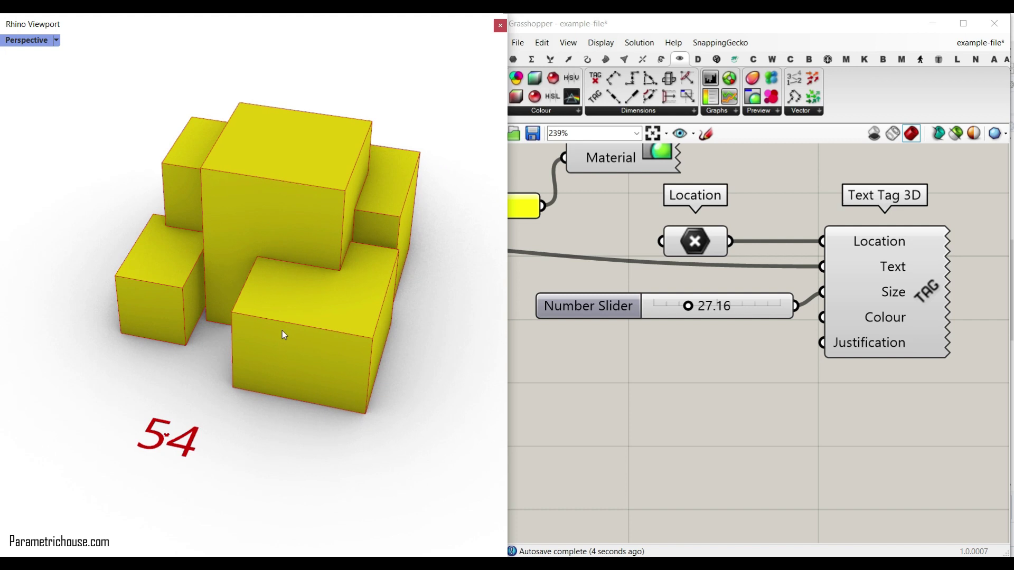
# Examine the alignment options available for Text Tag 3D's Justification input
pyautogui.moveTo(702, 342); pyautogui.dragTo(838, 342, button='right')
pyautogui.moveTo(754, 338); pyautogui.dragTo(630, 349, button='right')
pyautogui.scroll(3, 893, 343)
pyautogui.moveTo(893, 343); pyautogui.dragTo(782, 305, button='right')
pyautogui.rightClick(752, 321)
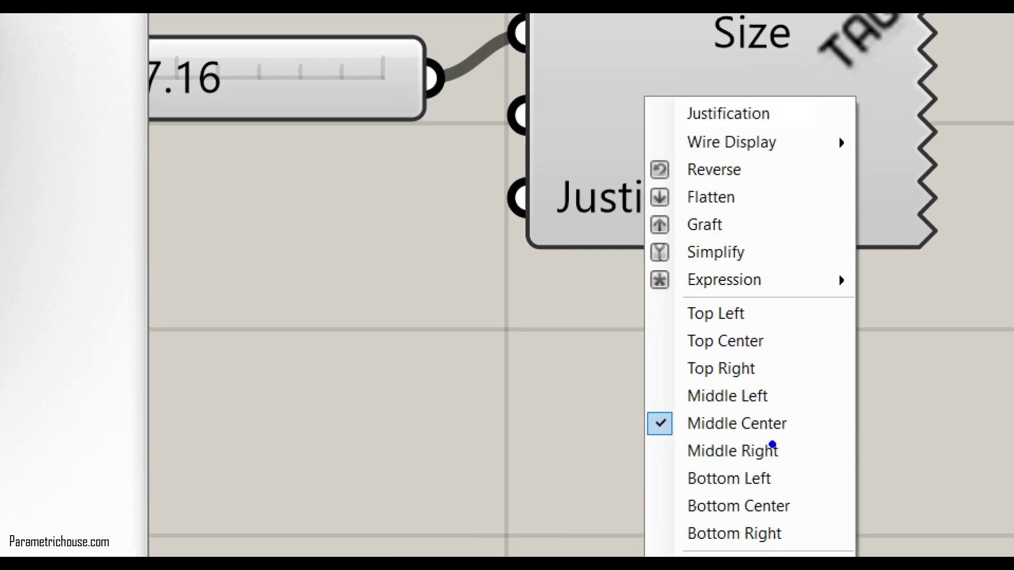
pyautogui.keyDown('ctrl'); pyautogui.moveTo(627, 404); pyautogui.dragTo(841, 442); pyautogui.keyUp('ctrl')
pyautogui.press('Escape')
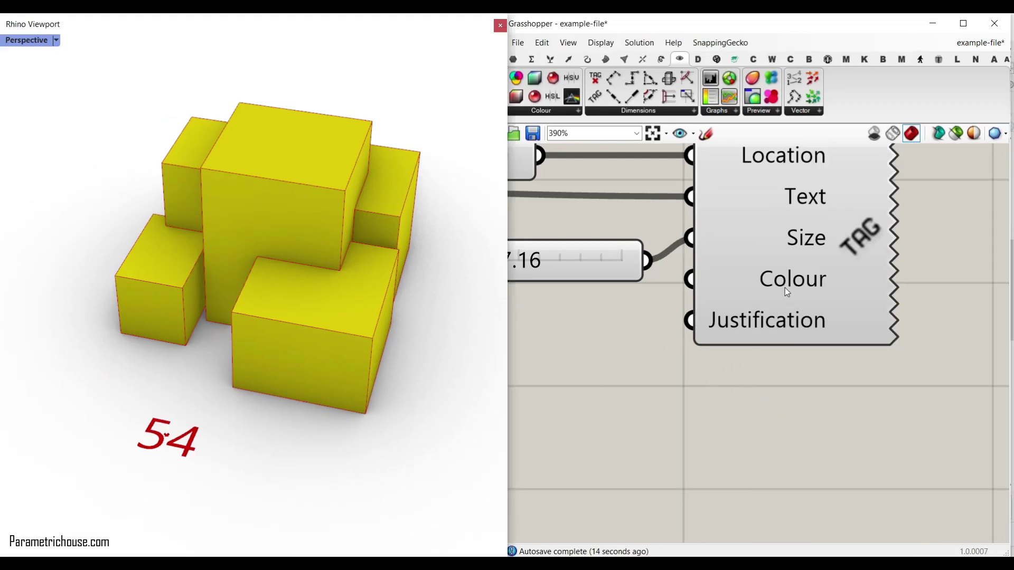
# Add a Colour Swatch, connect it to Text Tag 3D's Colour input, and set it to black
pyautogui.moveTo(532, 379); pyautogui.dragTo(709, 418, button='right')
pyautogui.doubleClick(709, 417)
pyautogui.write('swatch')
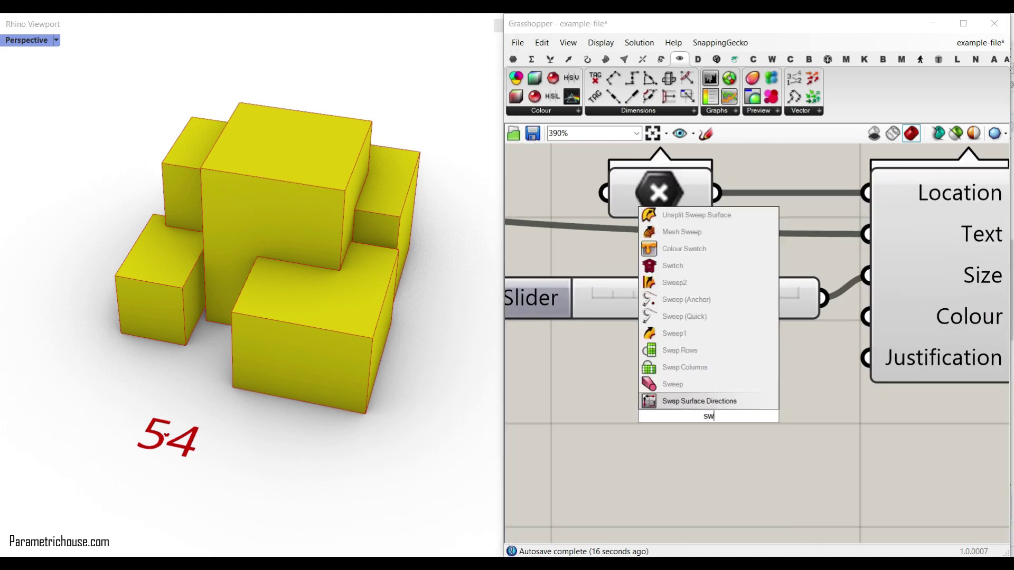
pyautogui.press('Return')
pyautogui.moveTo(832, 378); pyautogui.dragTo(866, 317)
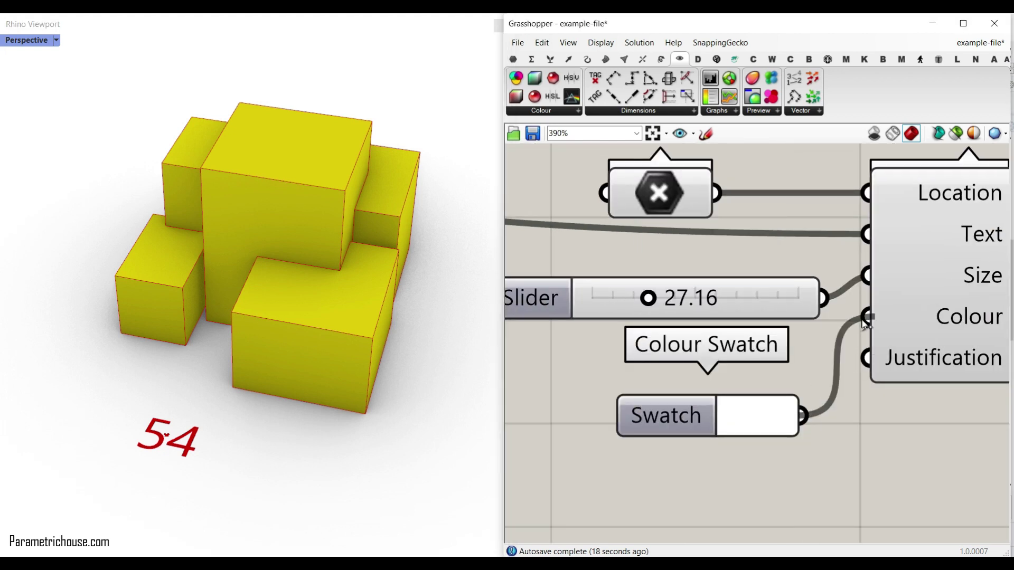
pyautogui.click(758, 425)
pyautogui.moveTo(891, 434); pyautogui.dragTo(660, 497)
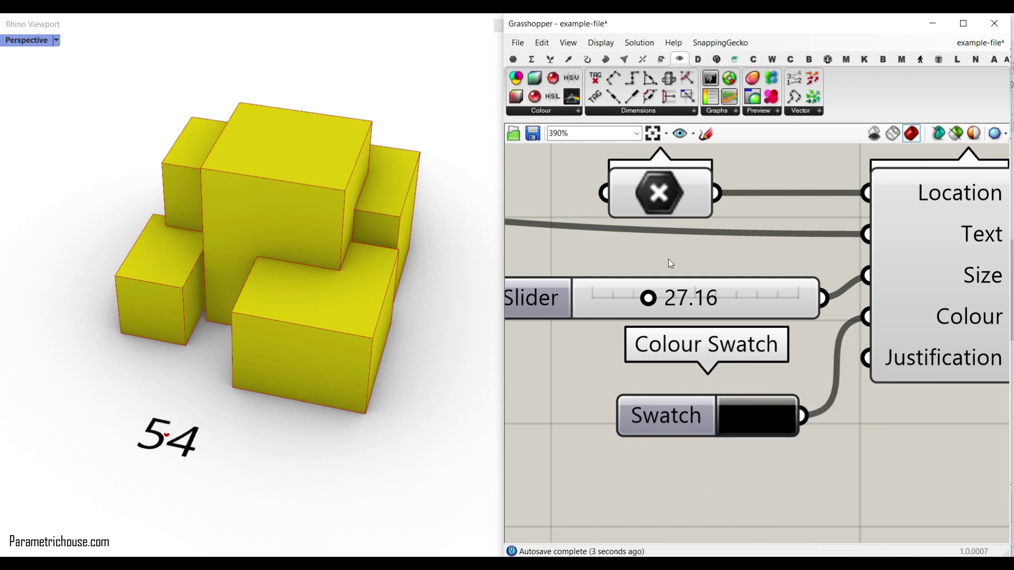
# Turn off the preview of the Location point parameter
pyautogui.rightClick(651, 194)
pyautogui.click(664, 217)
pyautogui.moveTo(279, 356)
pyautogui.mouseDown(button='right')
pyautogui.moveTo(260, 362)
pyautogui.moveTo(351, 354)
pyautogui.moveTo(328, 364)
pyautogui.moveTo(284, 346)
pyautogui.mouseUp(button='right')
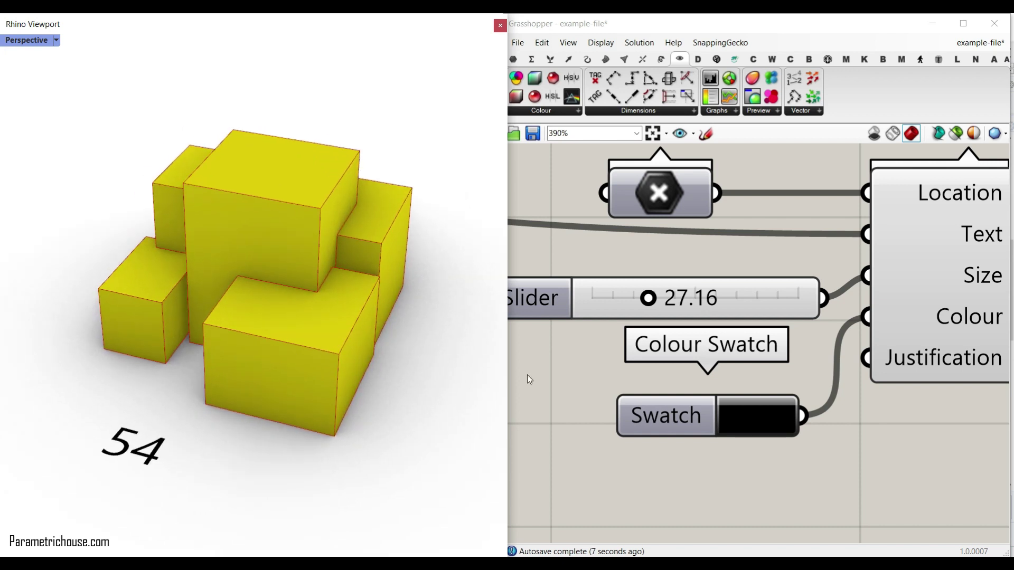
# Set the Number Slider driving List Item's index to 0 and inspect that massing option in the viewport
pyautogui.scroll(-4, 939, 295)
pyautogui.moveTo(678, 315); pyautogui.dragTo(930, 350, button='right')
pyautogui.scroll(-1, 930, 350)
pyautogui.moveTo(581, 292); pyautogui.dragTo(750, 323, button='right')
pyautogui.scroll(1, 751, 323)
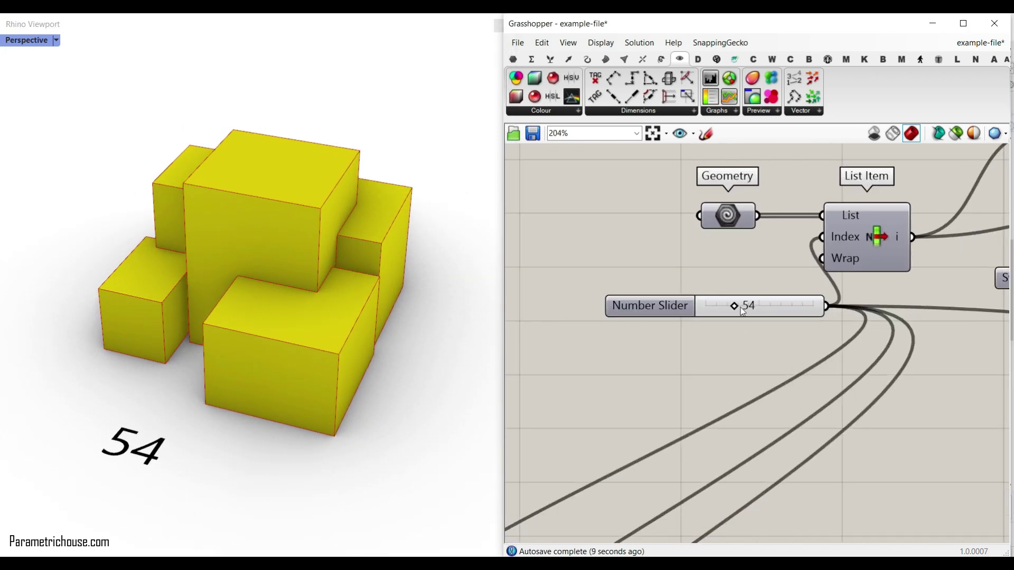
pyautogui.moveTo(704, 307); pyautogui.dragTo(686, 309)
pyautogui.scroll(-8, 380, 278)
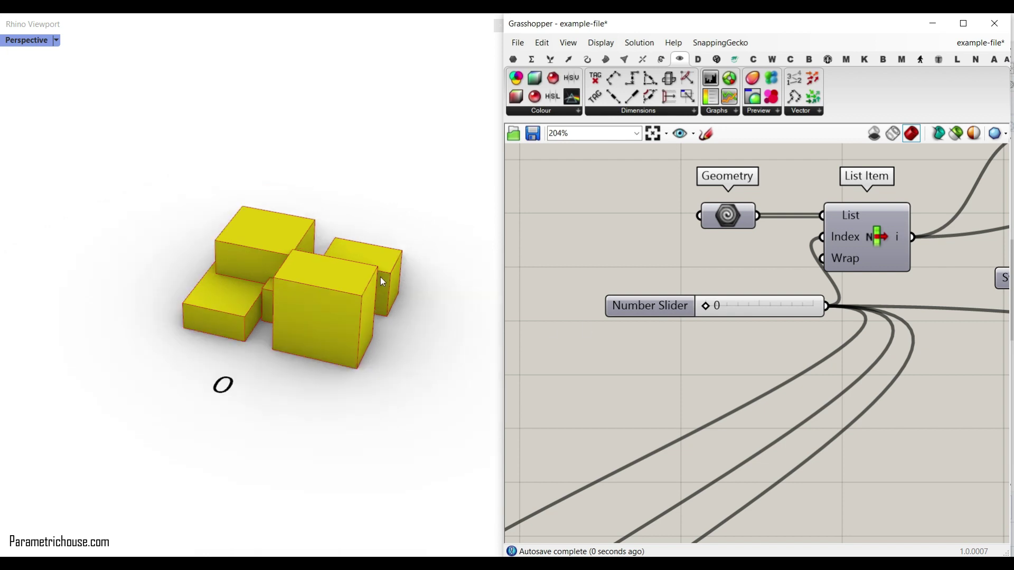
pyautogui.moveTo(378, 279); pyautogui.dragTo(366, 298, button='right')
pyautogui.scroll(8, 366, 298)
# Move the index slider farther away from List Item and rename it Ideas
pyautogui.moveTo(713, 311); pyautogui.dragTo(913, 276, button='right')
pyautogui.scroll(-3, 914, 276)
pyautogui.moveTo(880, 273); pyautogui.dragTo(573, 302)
pyautogui.scroll(5, 610, 314)
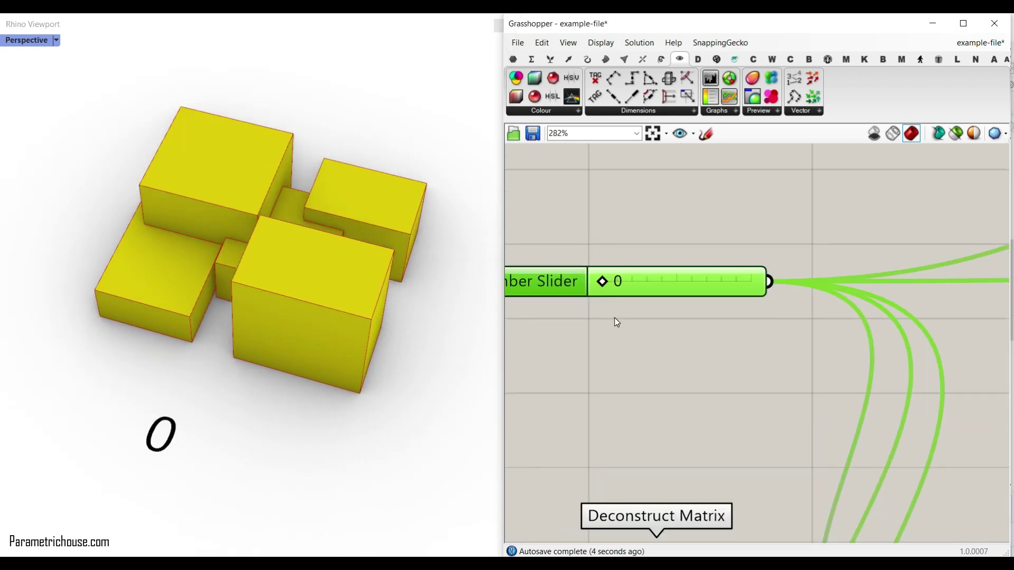
pyautogui.rightClick(579, 286)
pyautogui.write('Ideas')
pyautogui.click(687, 207)
# Set the Ideas slider to 129 and view that massing option from another angle
pyautogui.moveTo(654, 257); pyautogui.dragTo(749, 277, button='right')
pyautogui.moveTo(637, 304); pyautogui.dragTo(772, 308)
pyautogui.moveTo(301, 334); pyautogui.dragTo(356, 301, button='right')
# Examine the three panels listing the recorded gene values for the chosen option
pyautogui.moveTo(834, 336); pyautogui.dragTo(639, 150, button='right')
pyautogui.scroll(-3, 639, 150)
pyautogui.moveTo(879, 365); pyautogui.dragTo(789, 310, button='right')
pyautogui.scroll(2, 789, 311)
pyautogui.moveTo(850, 475); pyautogui.dragTo(793, 320, button='right')
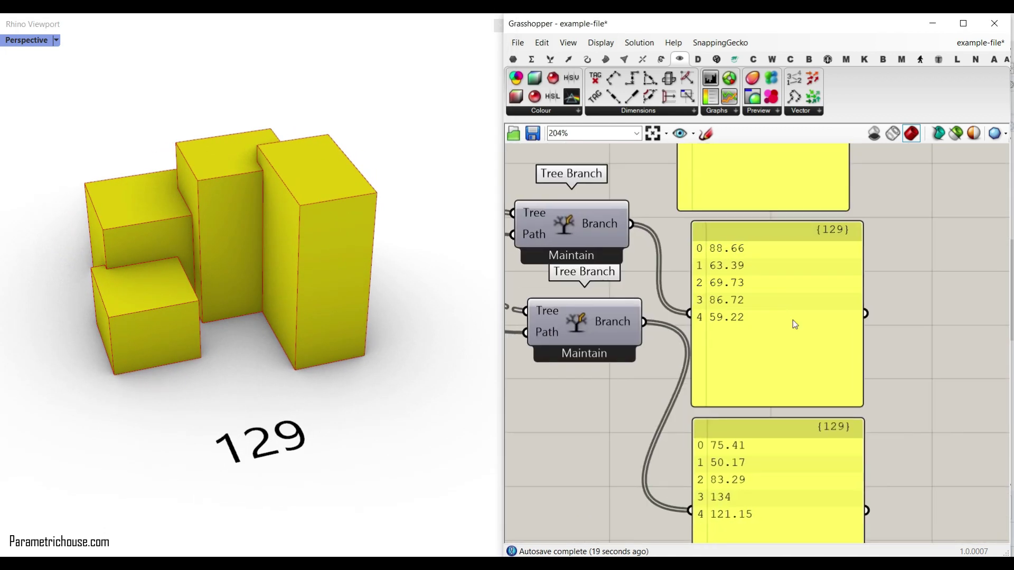
pyautogui.moveTo(773, 442); pyautogui.dragTo(760, 315, button='right')
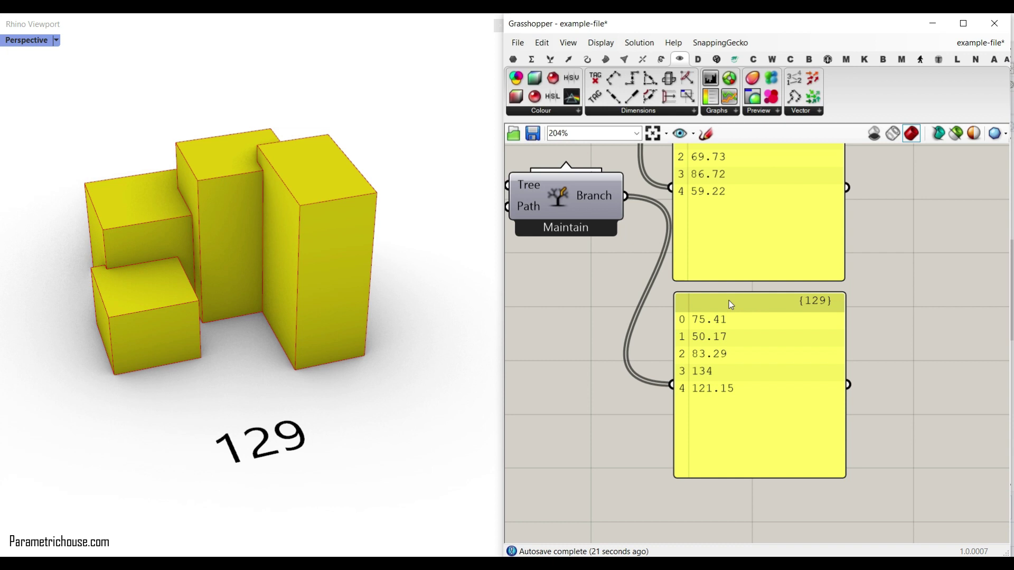
# Review the massing definition from the Gene Pools and Rectangle through Extrude and Solid Union to the Data Recorder
pyautogui.scroll(-5, 731, 304)
pyautogui.moveTo(637, 253); pyautogui.dragTo(882, 333, button='right')
pyautogui.scroll(-3, 835, 324)
pyautogui.scroll(6, 720, 261)
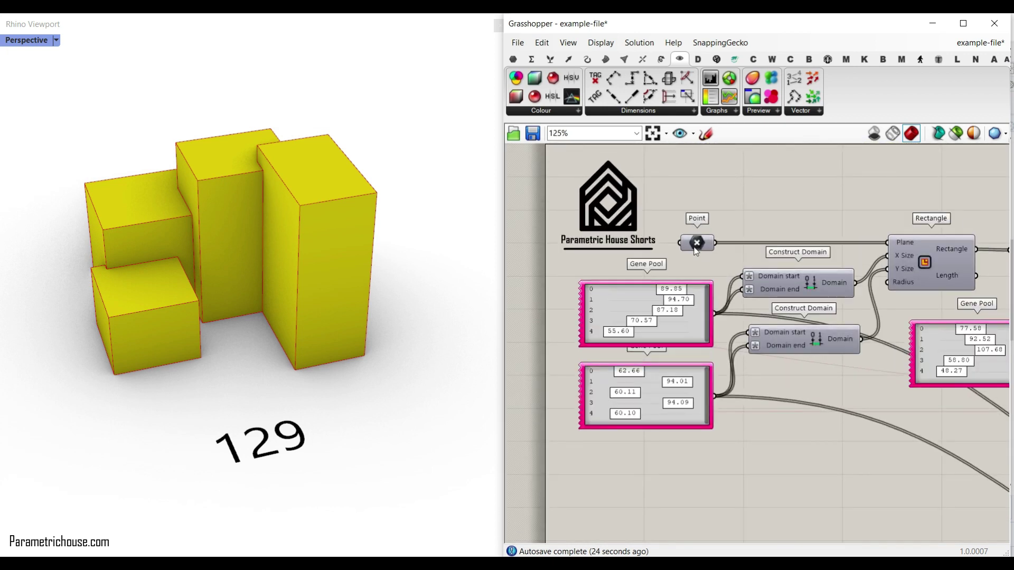
pyautogui.scroll(-4, 751, 303)
pyautogui.moveTo(978, 361); pyautogui.dragTo(757, 355, button='right')
pyautogui.moveTo(912, 373); pyautogui.dragTo(782, 342, button='right')
pyautogui.scroll(4, 700, 257)
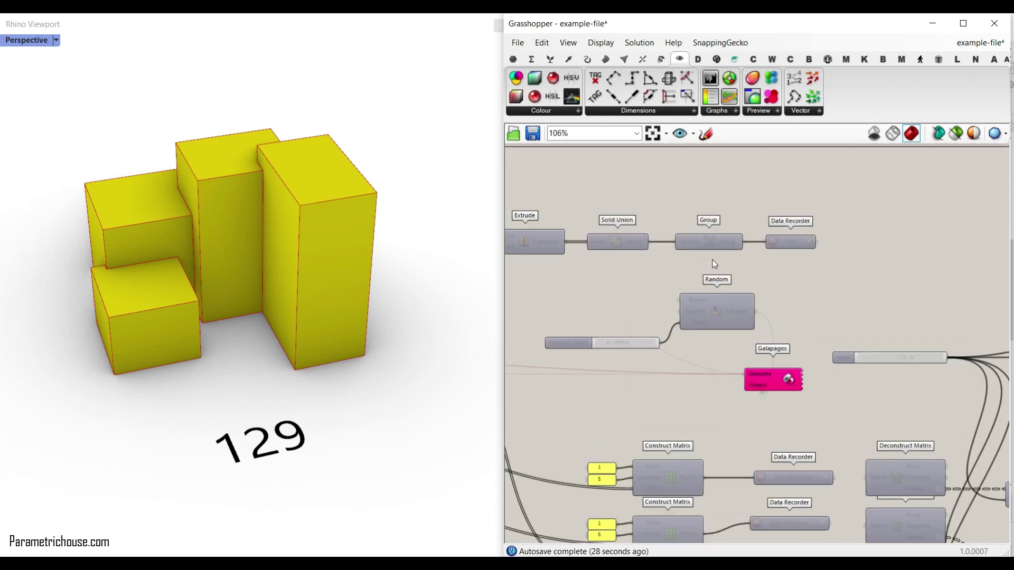
pyautogui.scroll(-4, 942, 422)
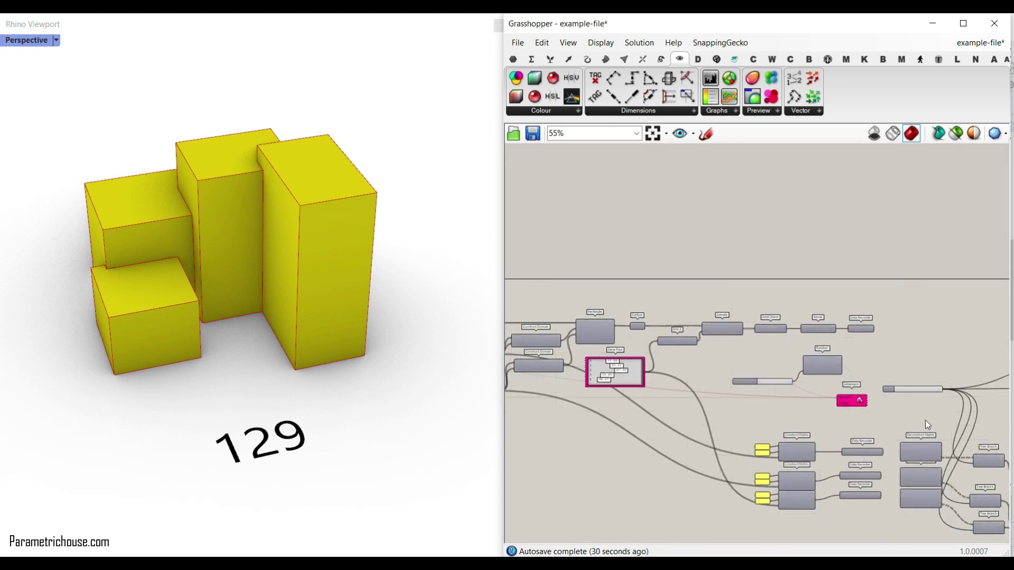
# Examine the Group component, the Random and Galapagos setup, and the Construct Matrix inputs for rows and columns
pyautogui.scroll(5, 867, 309)
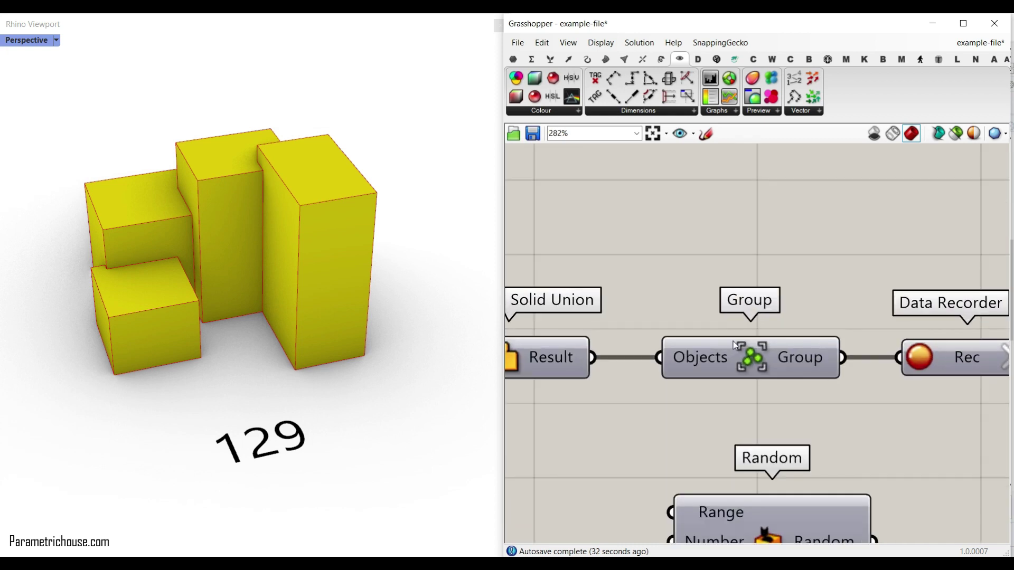
pyautogui.scroll(-4, 856, 295)
pyautogui.moveTo(842, 342); pyautogui.dragTo(777, 159, button='right')
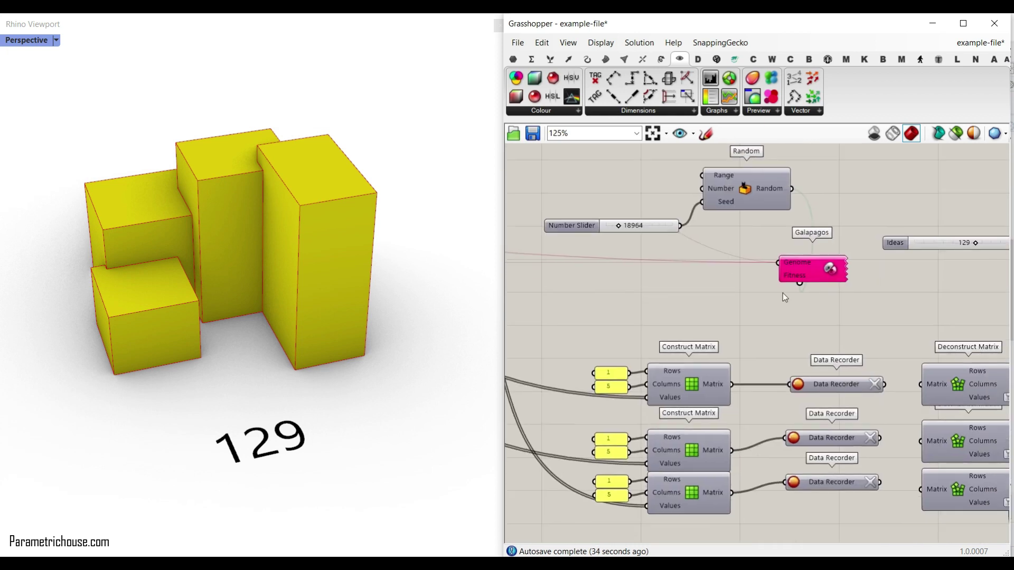
pyautogui.moveTo(783, 293); pyautogui.dragTo(787, 198, button='right')
pyautogui.scroll(2, 634, 306)
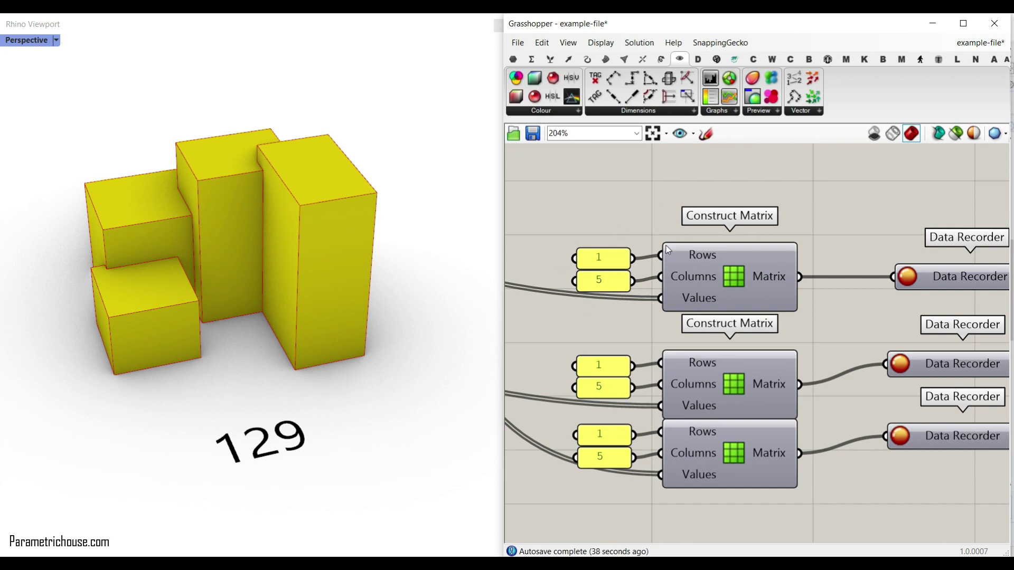
pyautogui.scroll(1, 686, 253)
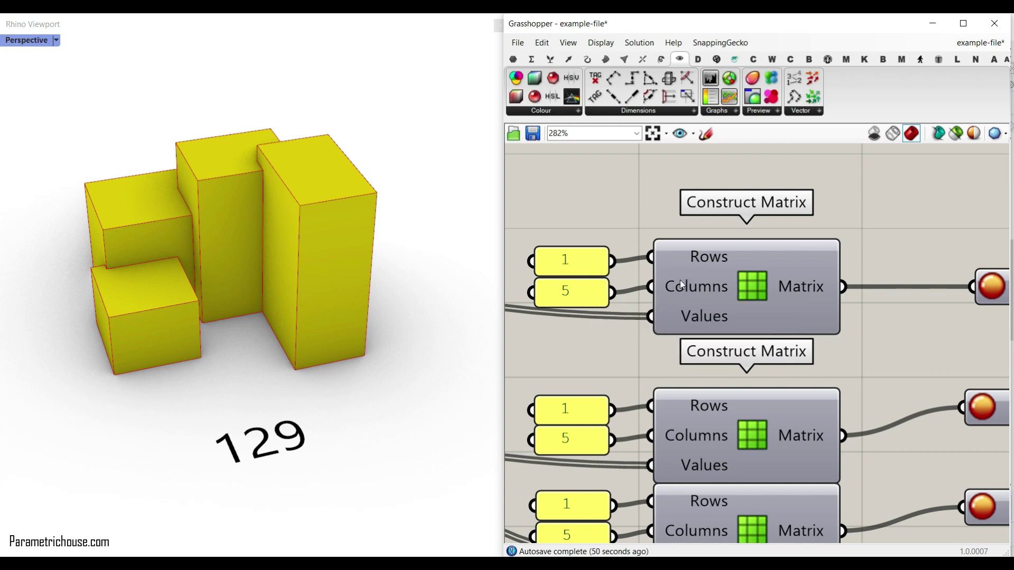
# Review how the Deconstruct Matrix and Tree Branch components pass the recorded gene values to the panels
pyautogui.scroll(-5, 685, 318)
pyautogui.scroll(2, 697, 312)
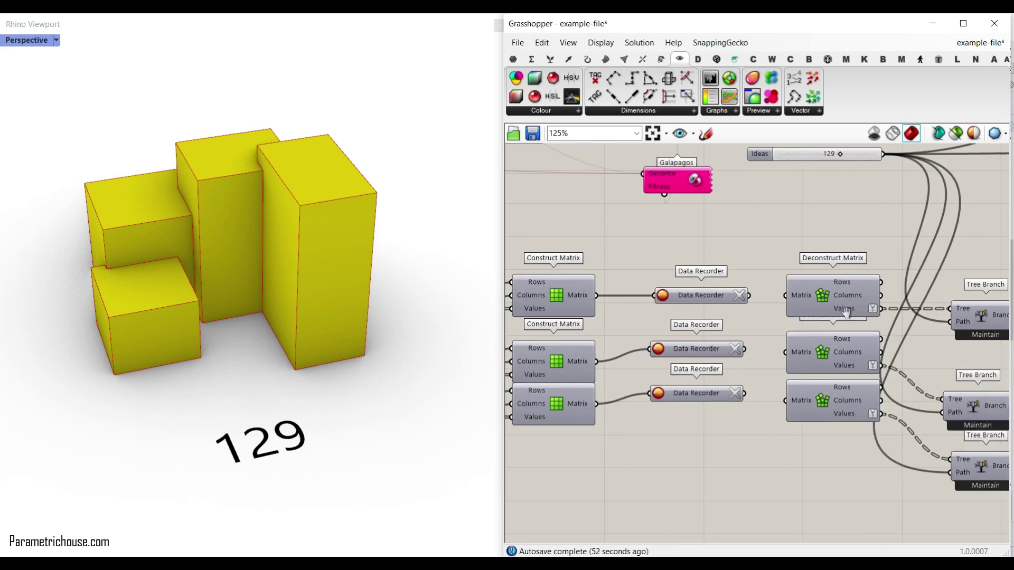
pyautogui.moveTo(845, 311); pyautogui.dragTo(709, 297, button='right')
pyautogui.moveTo(864, 298); pyautogui.dragTo(734, 286, button='right')
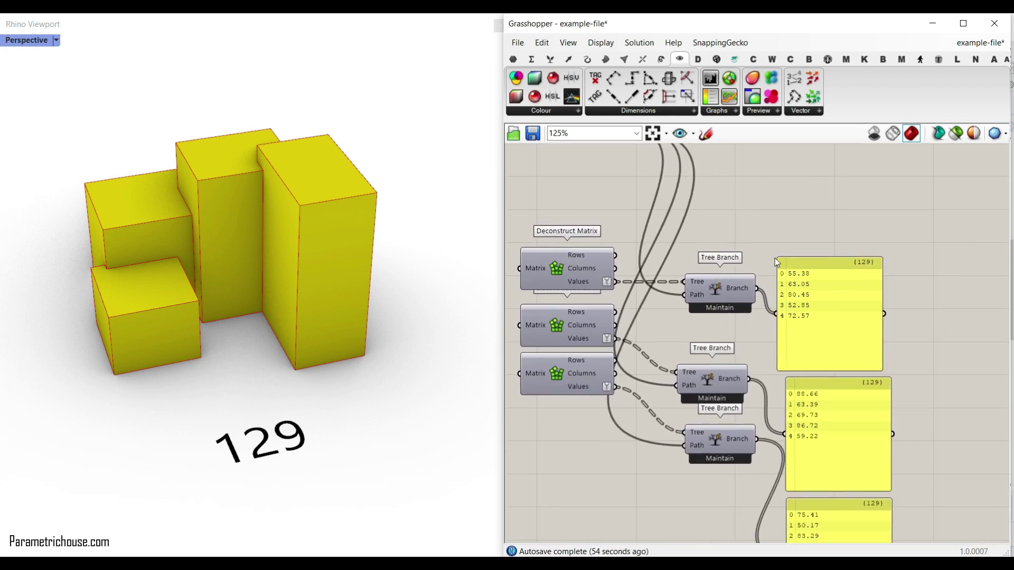
pyautogui.scroll(-5, 784, 293)
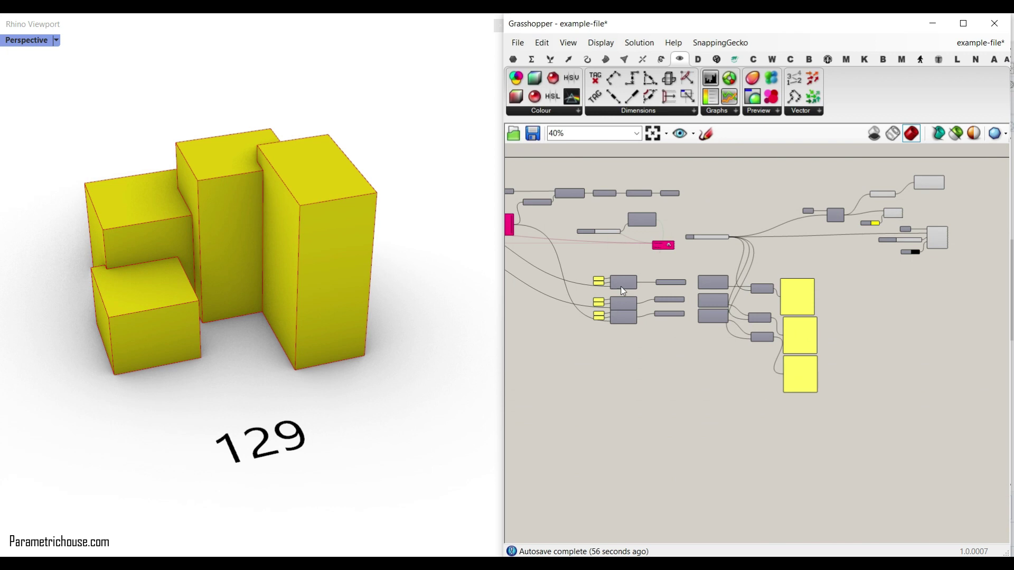
pyautogui.moveTo(274, 364); pyautogui.dragTo(272, 377, button='right')
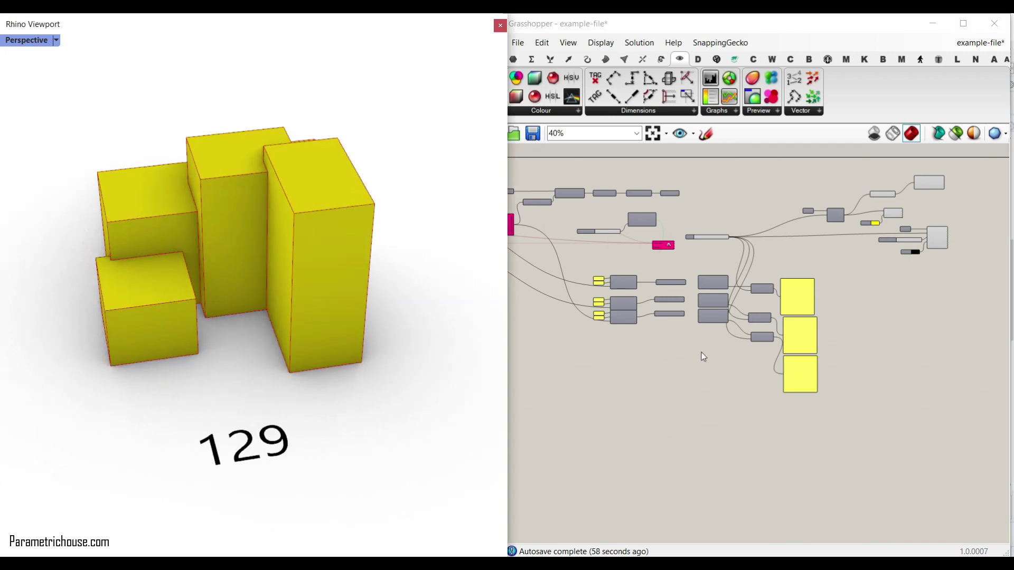
# Examine the Gene Pools and how they feed the Construct Domain, Rectangle and Unit Z components
pyautogui.moveTo(667, 339); pyautogui.dragTo(844, 373, button='right')
pyautogui.scroll(2, 612, 240)
pyautogui.scroll(2, 588, 321)
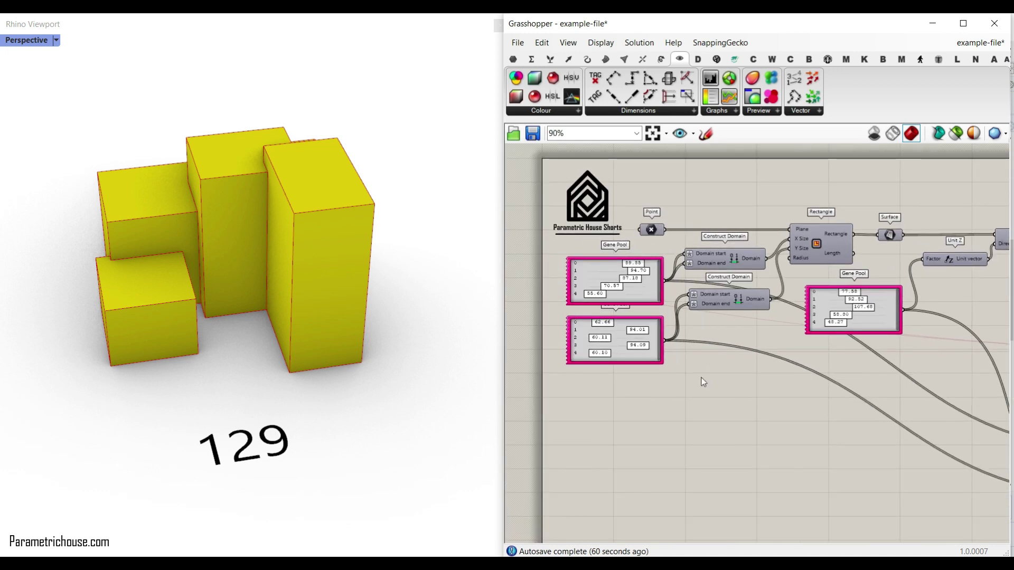
pyautogui.scroll(4, 722, 240)
pyautogui.moveTo(780, 320); pyautogui.dragTo(628, 322, button='right')
pyautogui.scroll(-4, 628, 322)
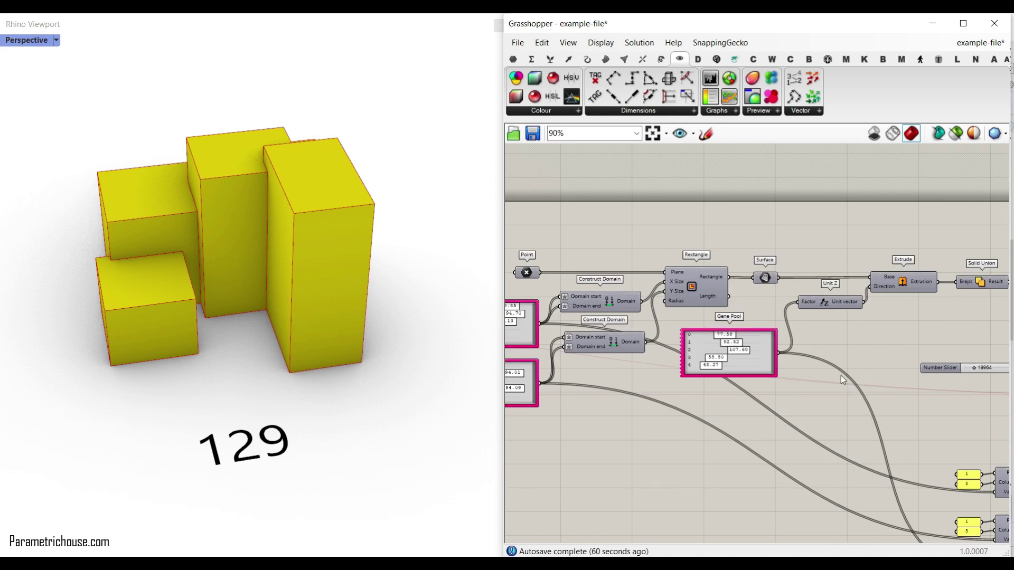
# Look over the whole definition again, from the matrix recorders and Ideas slider back to the Gene Pools
pyautogui.scroll(-5, 844, 375)
pyautogui.scroll(4, 813, 347)
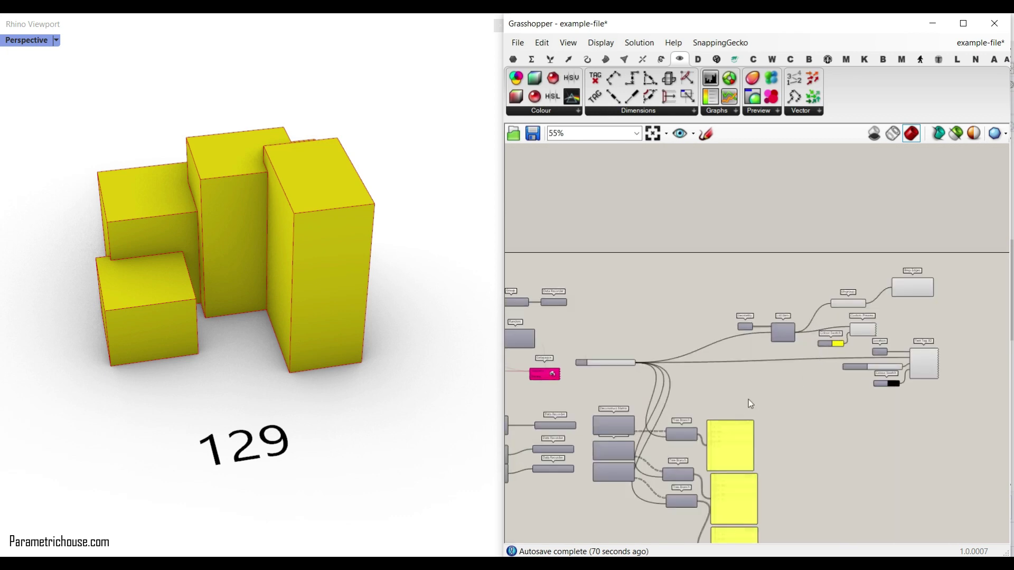
pyautogui.scroll(4, 755, 381)
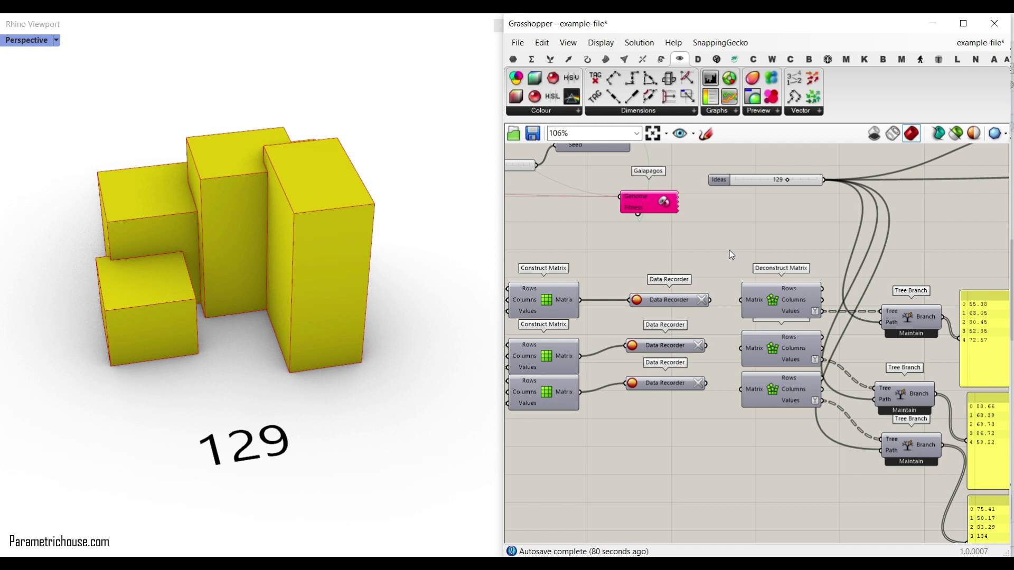
pyautogui.scroll(-4, 745, 264)
pyautogui.moveTo(660, 290); pyautogui.dragTo(793, 365, button='right')
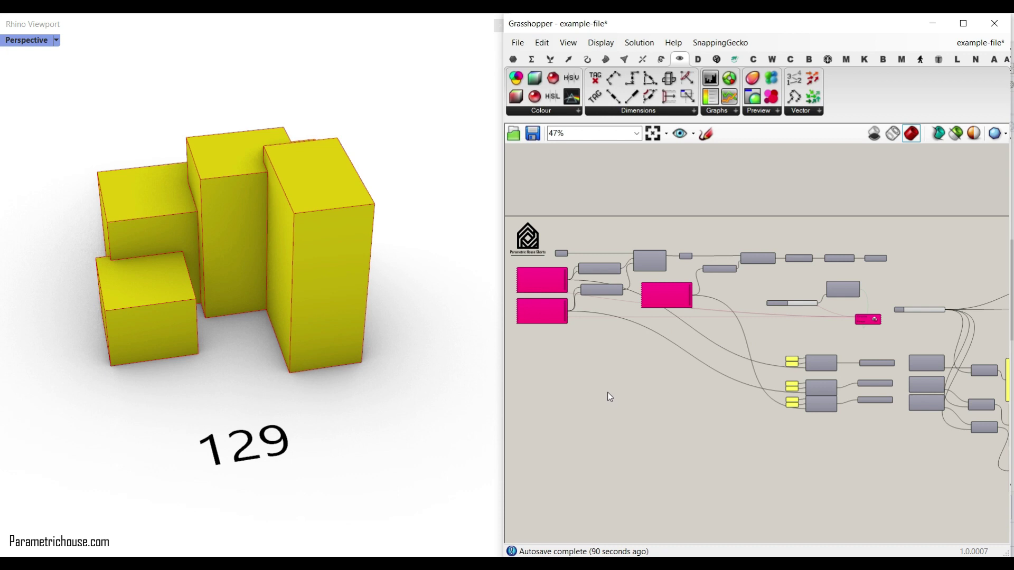
pyautogui.scroll(6, 591, 280)
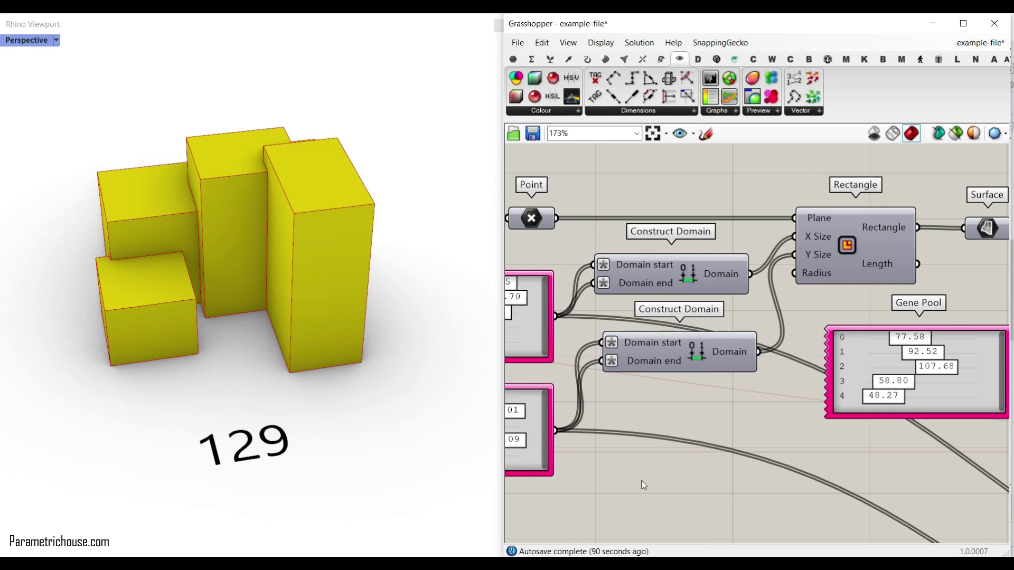